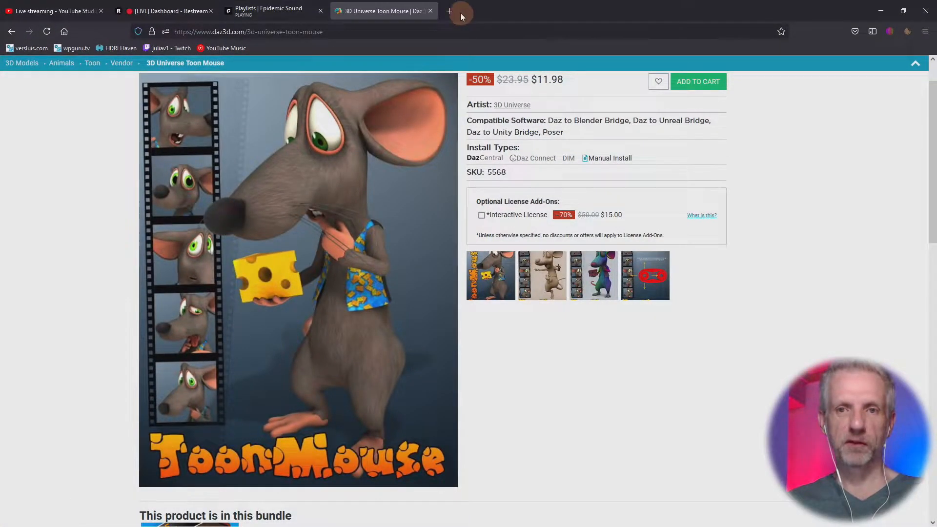
Open ko-fi.com/wpguru in a new browser tab and bring up the Pixel Crab album from its gallery.
left_click(449, 11)
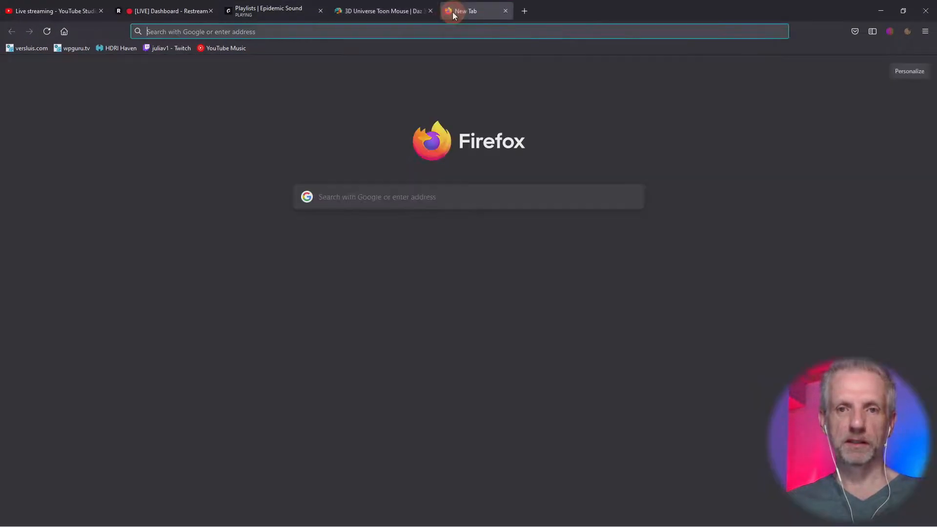
type("ko")
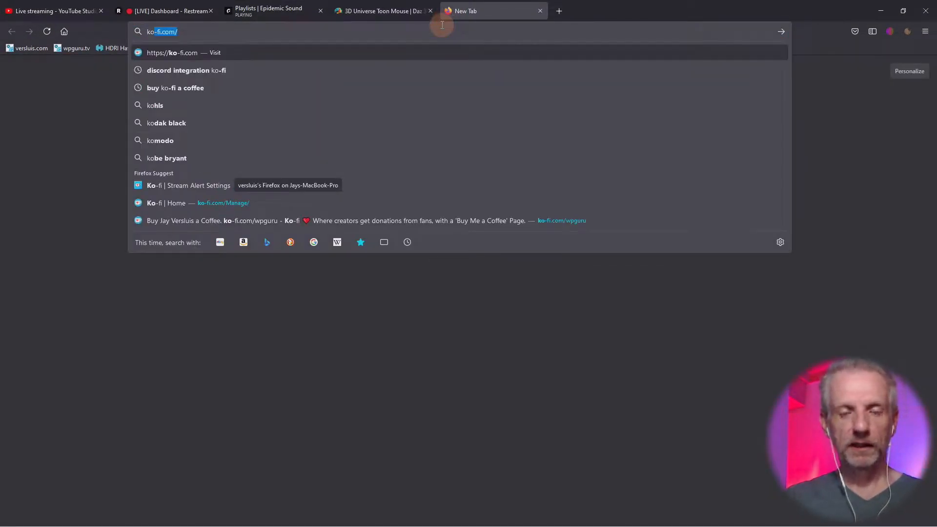
type("-fi.com/wpguru")
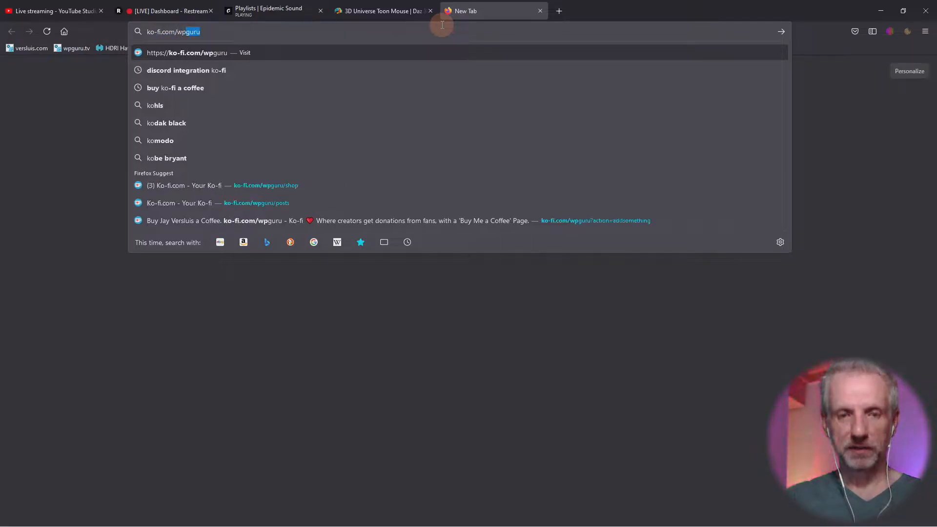
key("Return")
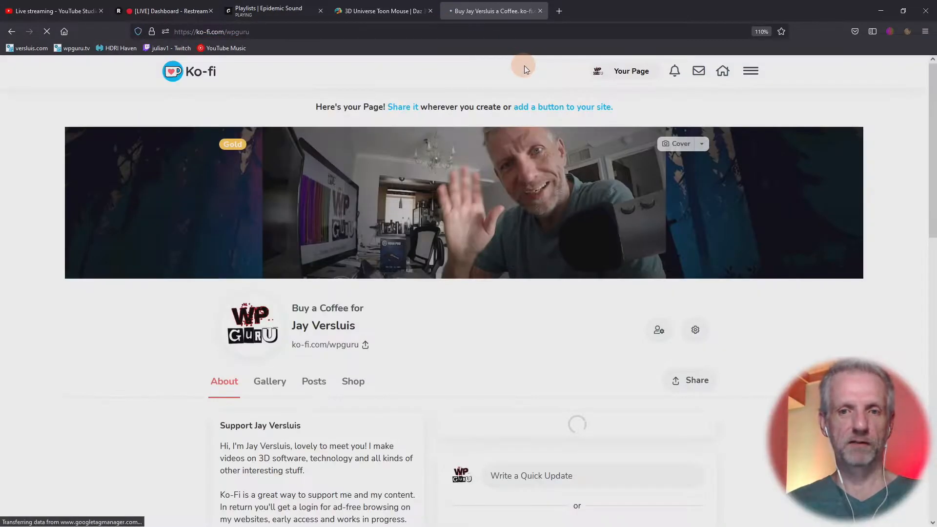
left_click(270, 383)
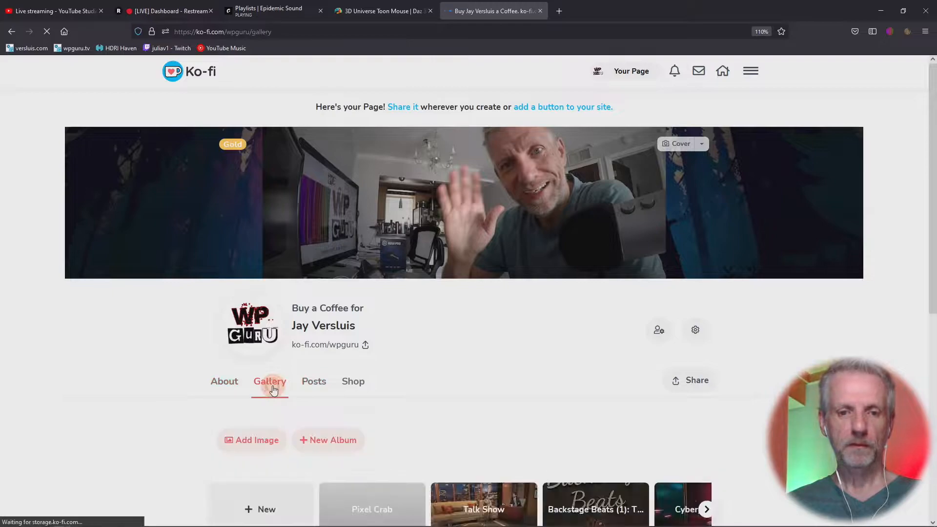
scroll(182, 390, "down", 3)
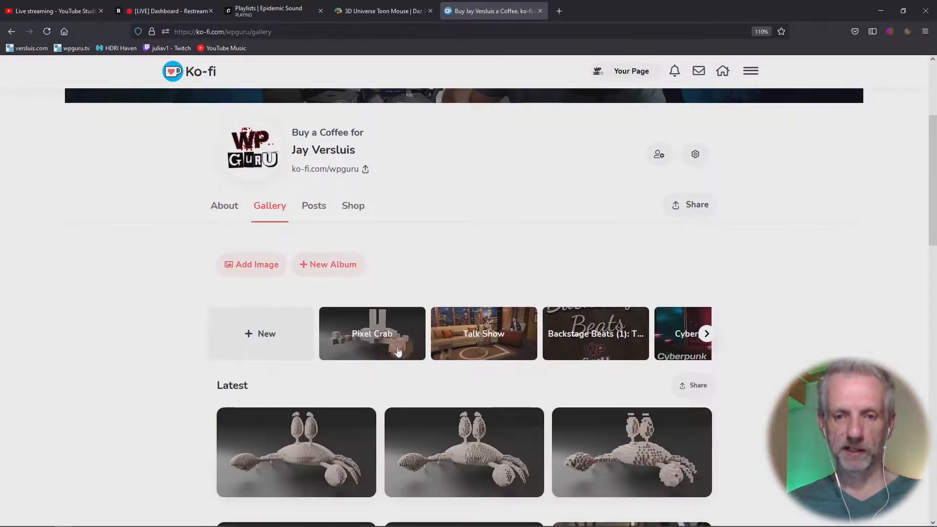
left_click(390, 344)
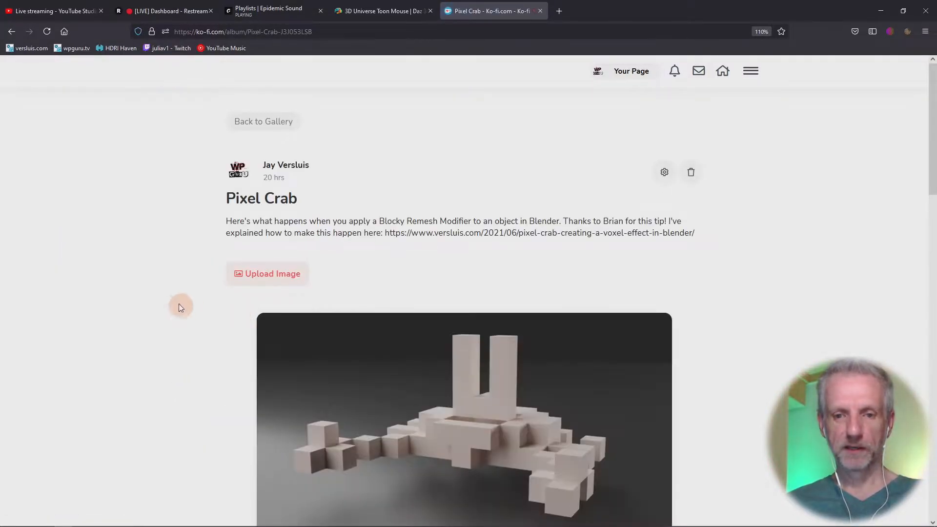
Look through the Pixel Crab album's renders from the coarsest blocks to the finest and return to the first image.
scroll(180, 305, "down", 2)
scroll(179, 306, "down", 1)
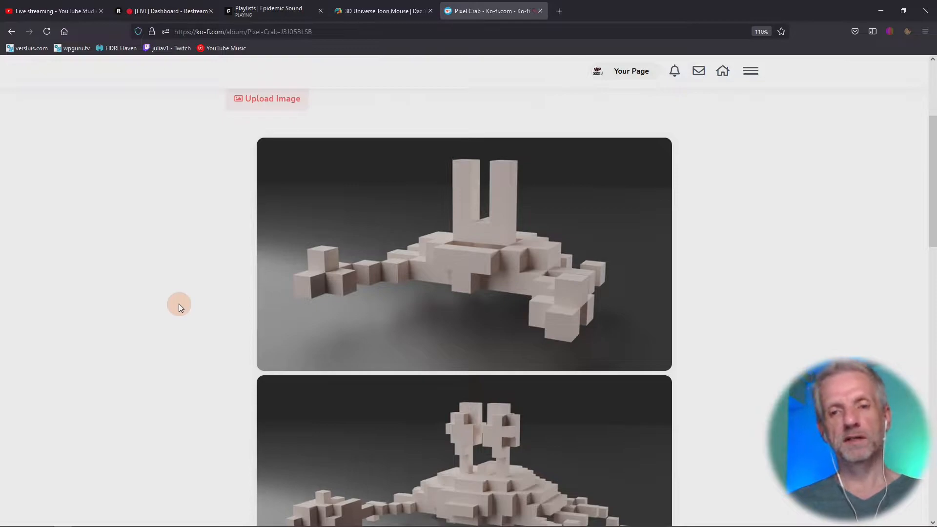
scroll(180, 307, "down", 4)
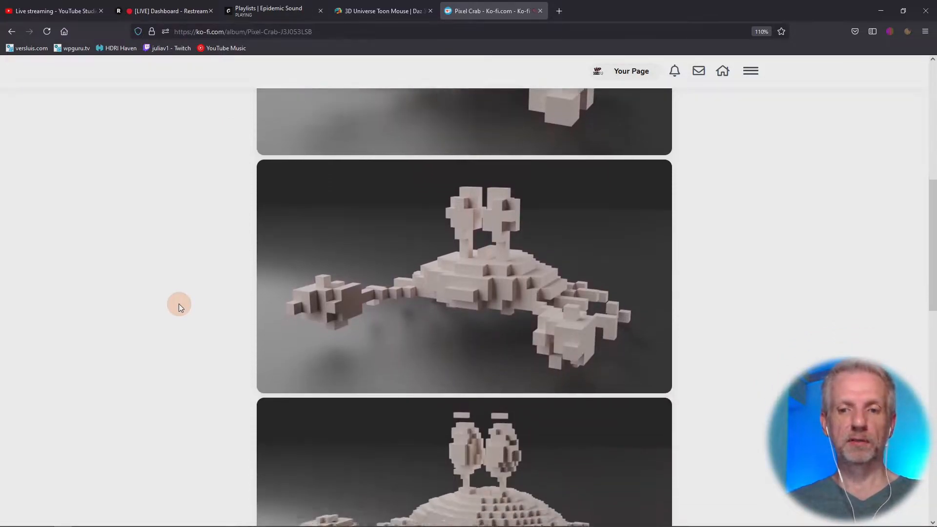
scroll(179, 307, "down", 4)
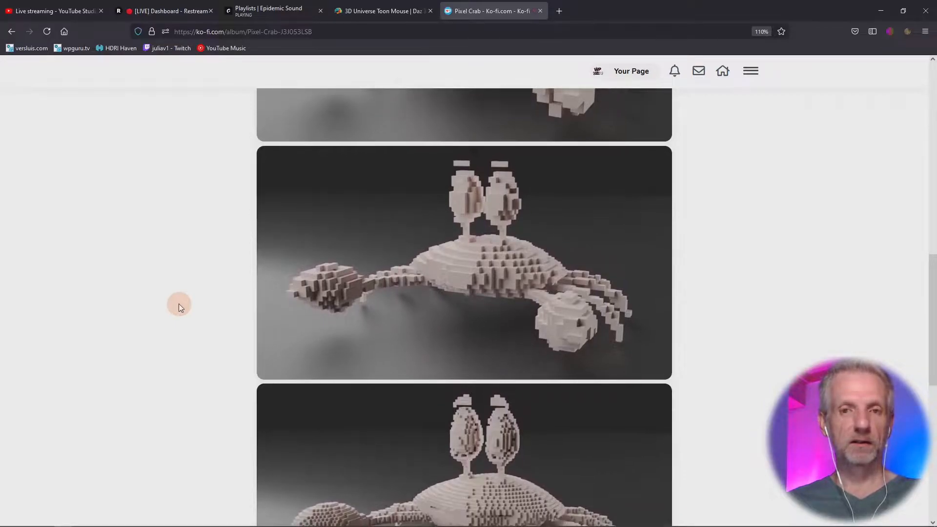
scroll(178, 306, "down", 3)
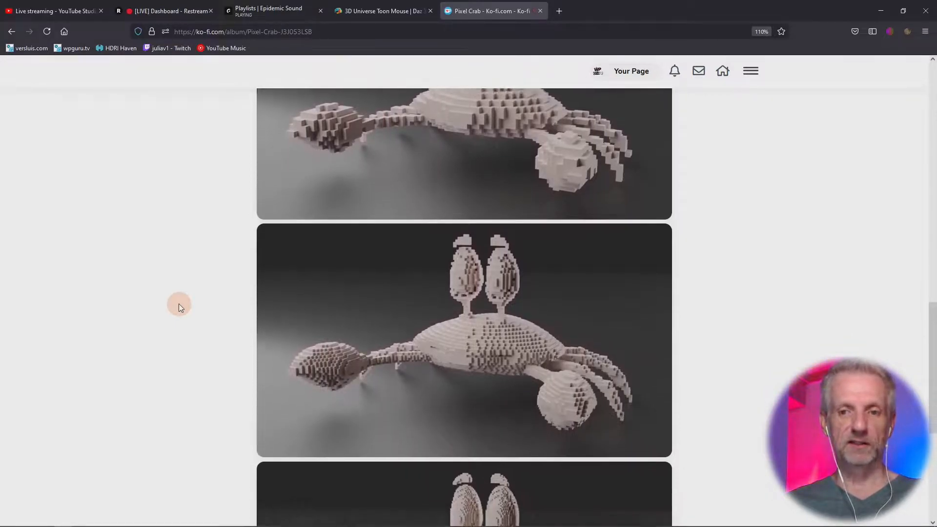
scroll(178, 306, "down", 4)
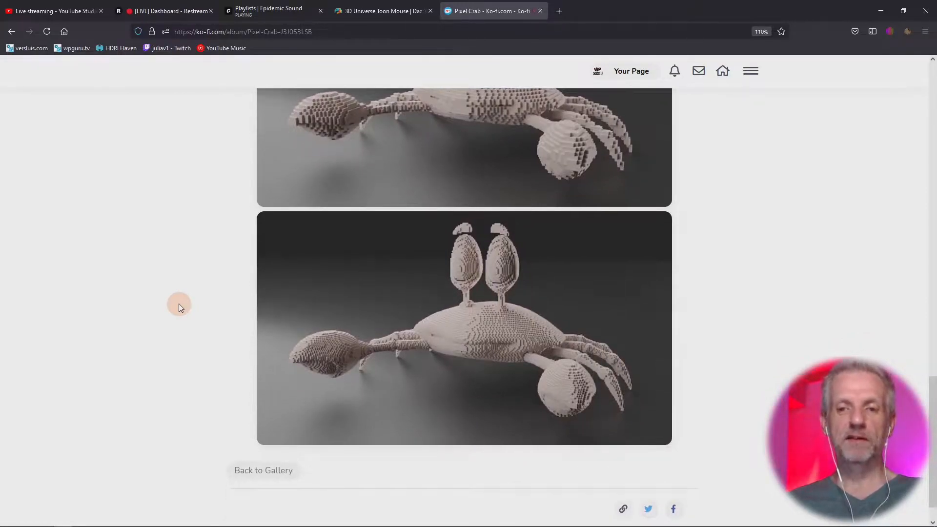
scroll(179, 305, "up", 1)
scroll(178, 307, "up", 10)
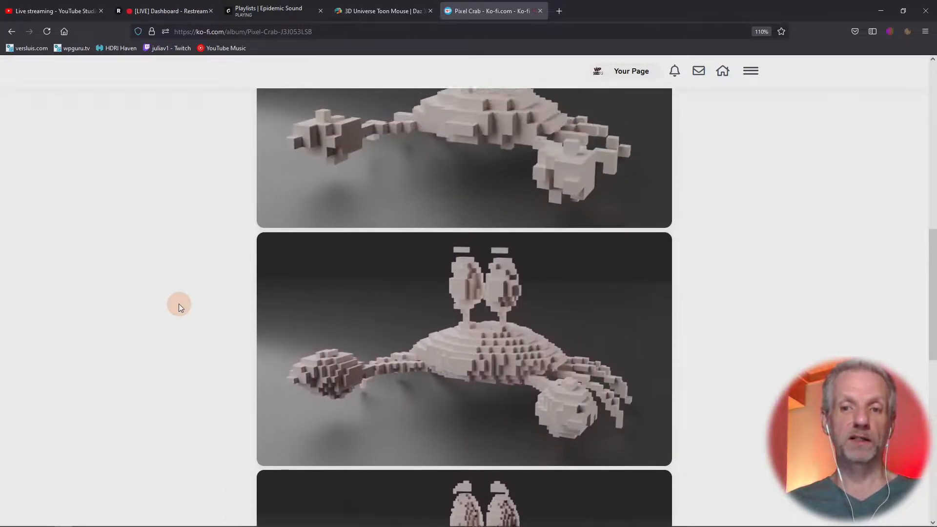
scroll(179, 306, "up", 5)
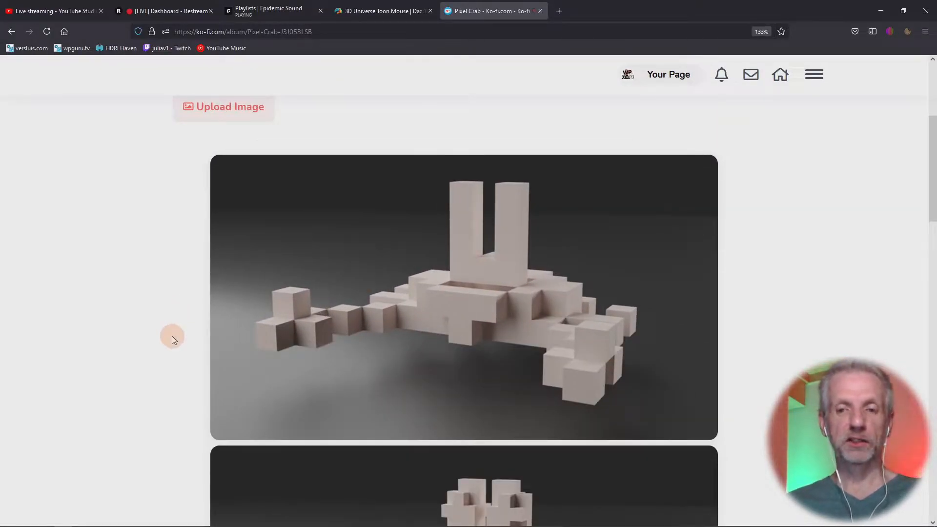
Enlarge the page to 133% and examine the crab renders again down to the most detailed version.
scroll(172, 339, "up", 2, "ctrl")
scroll(172, 336, "down", 5)
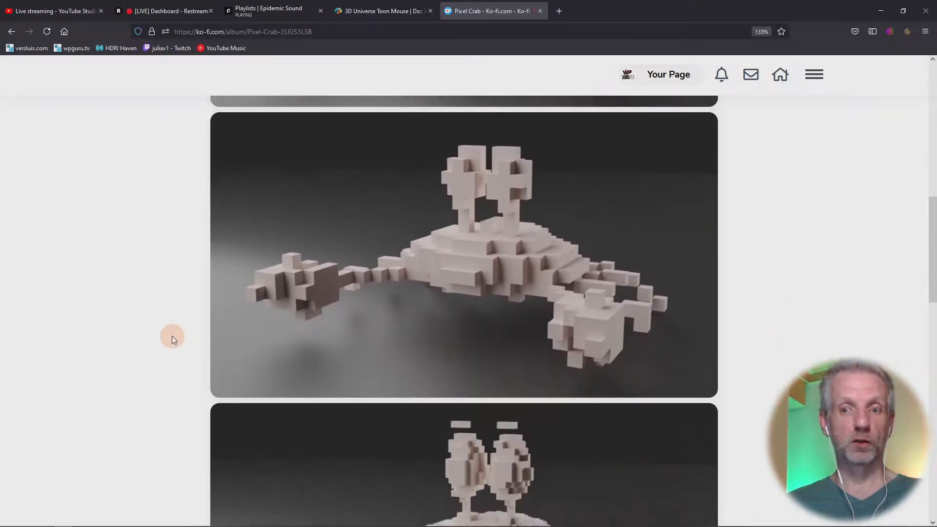
scroll(172, 336, "down", 5)
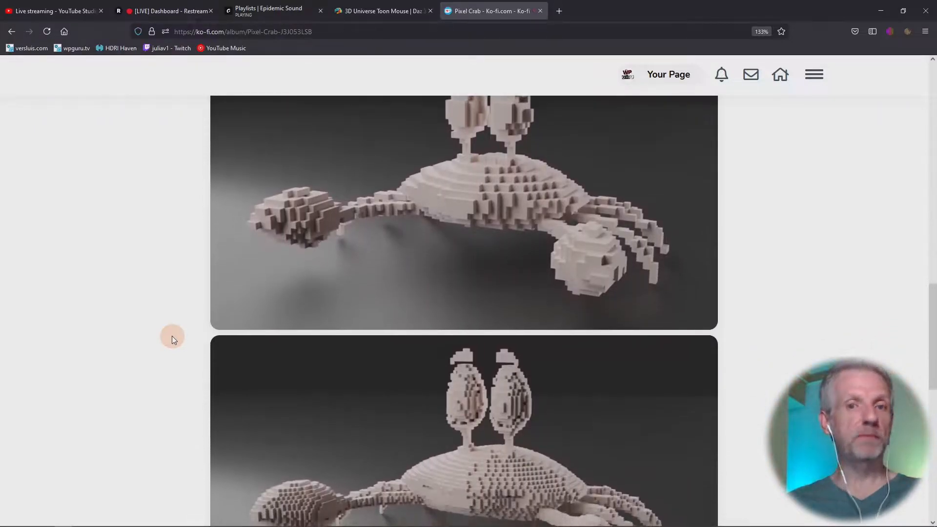
scroll(171, 336, "down", 6)
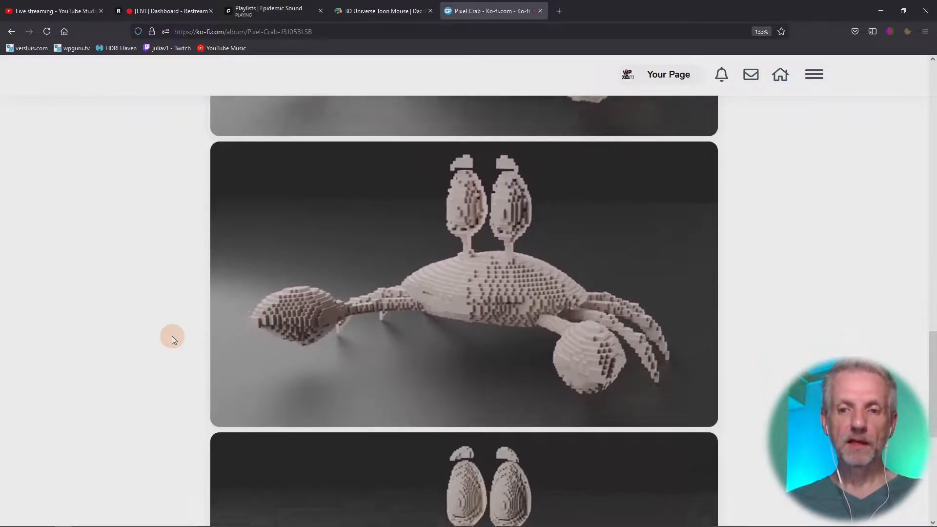
scroll(172, 336, "down", 2)
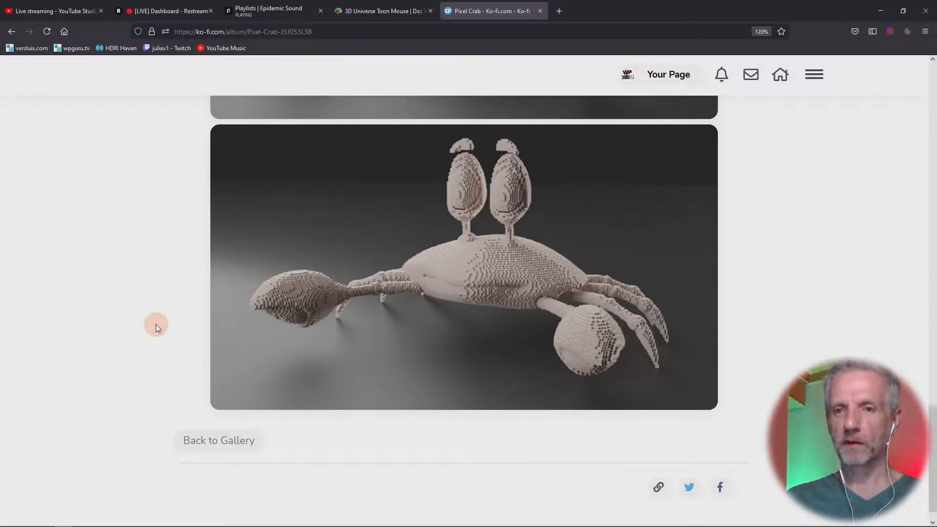
Reduce the page zoom to 120% and compare the blockiest crab renders near the start of the album.
key("ctrl+minus")
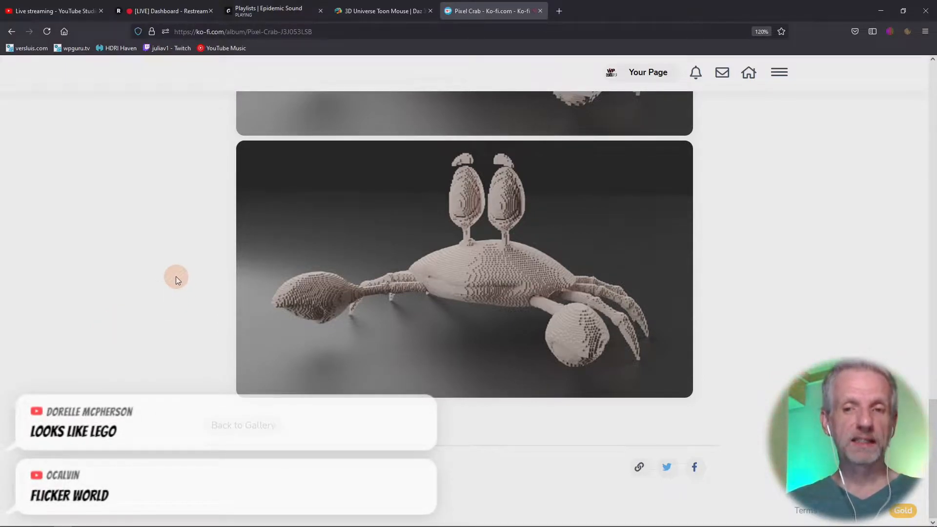
scroll(176, 277, "up", 2)
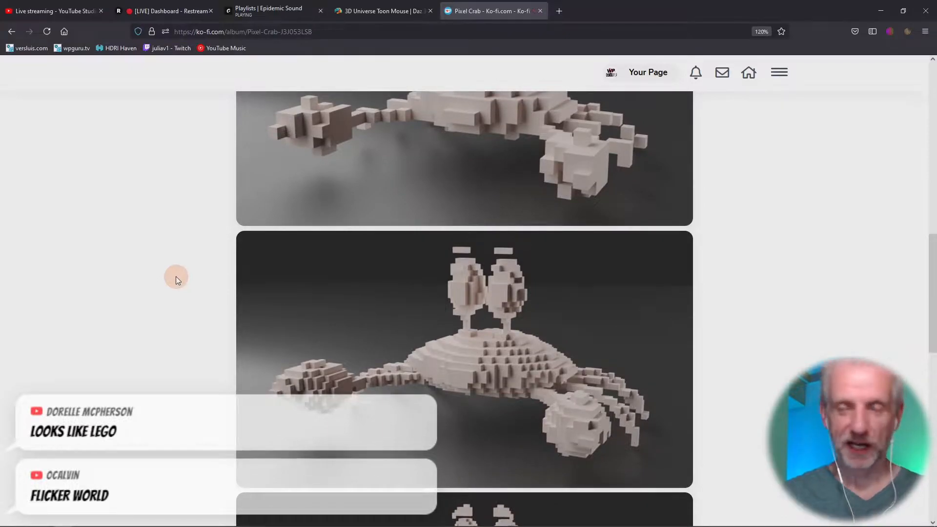
scroll(177, 276, "up", 5)
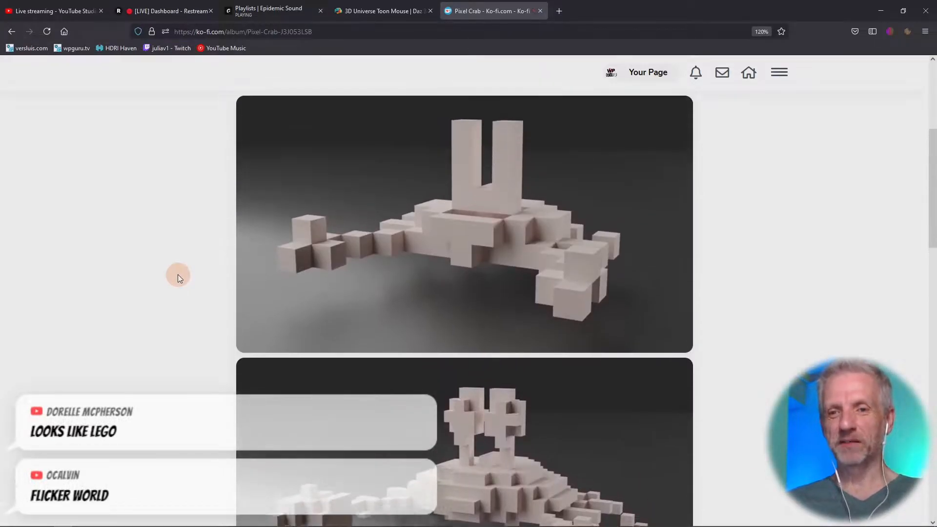
scroll(177, 275, "down", 1)
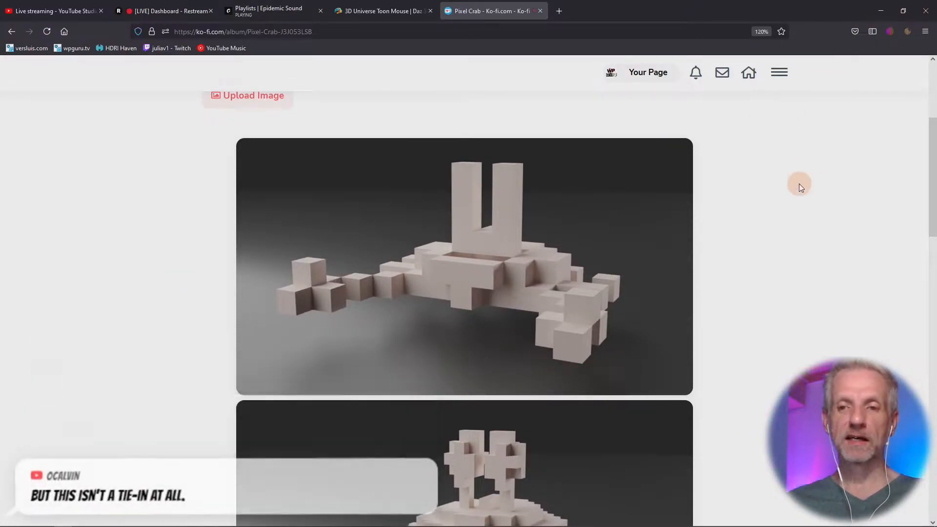
scroll(800, 184, "down", 3)
scroll(800, 184, "down", 4)
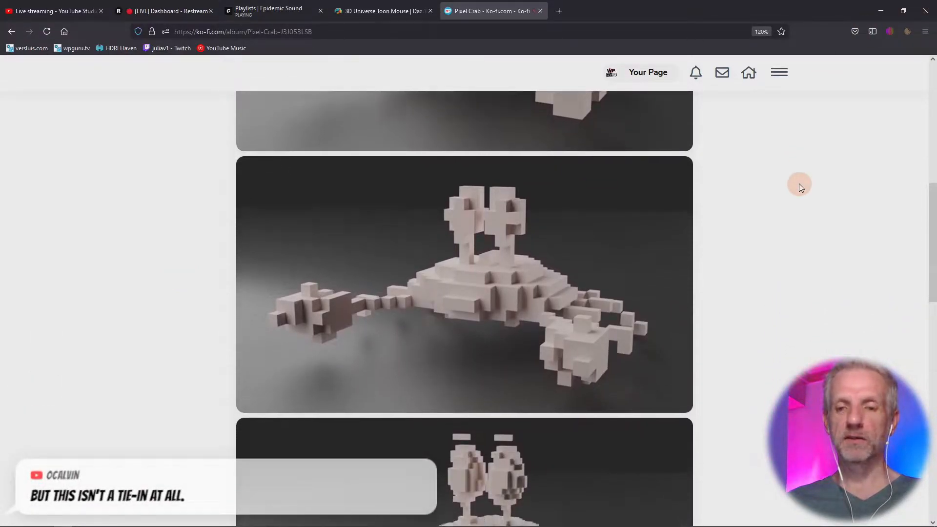
Minimize the browser, launch Blender and dismiss its splash screen to start with the default scene.
left_click(881, 10)
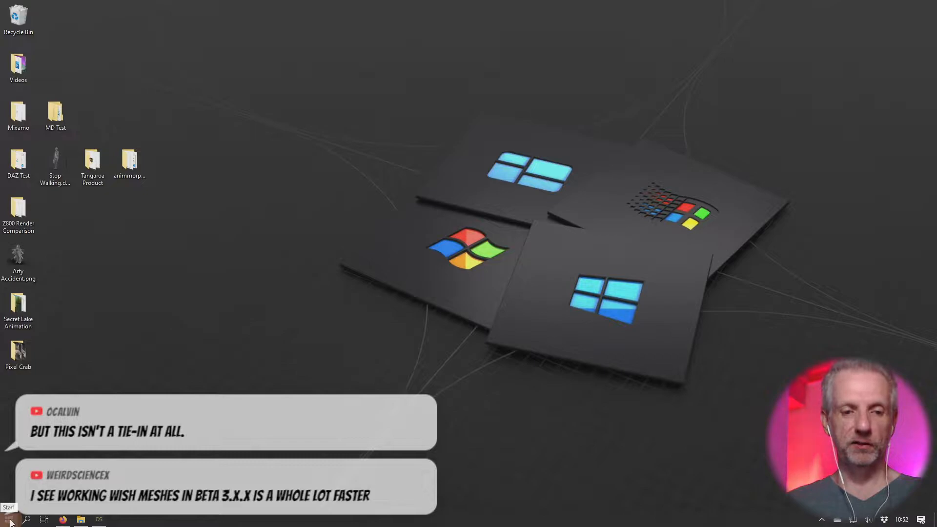
left_click(10, 521)
left_click(195, 263)
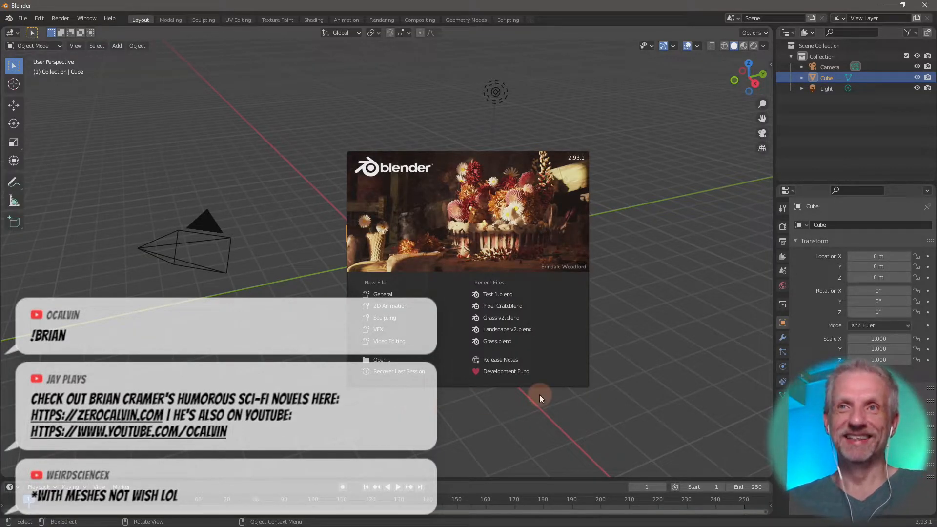
left_click(560, 227)
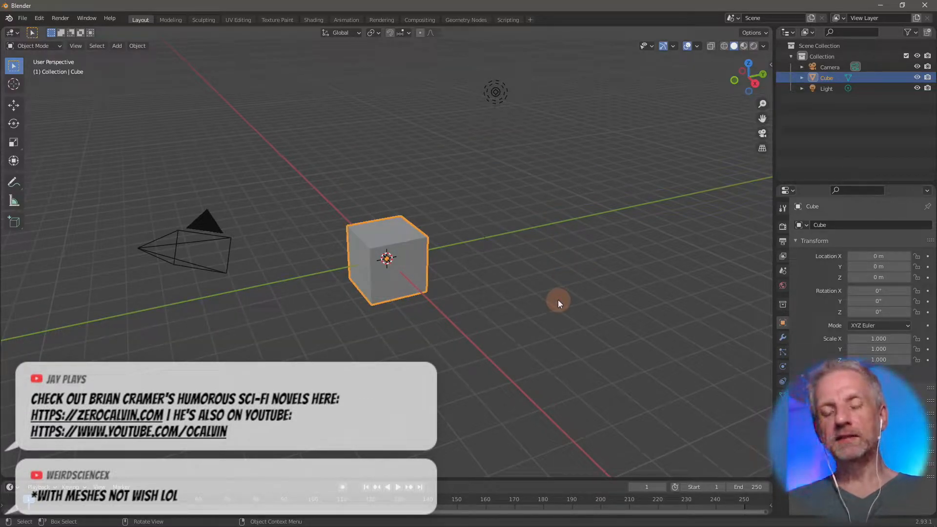
Delete the default cube and add a UV sphere mesh at the scene's origin.
scroll(558, 300, "up", 3)
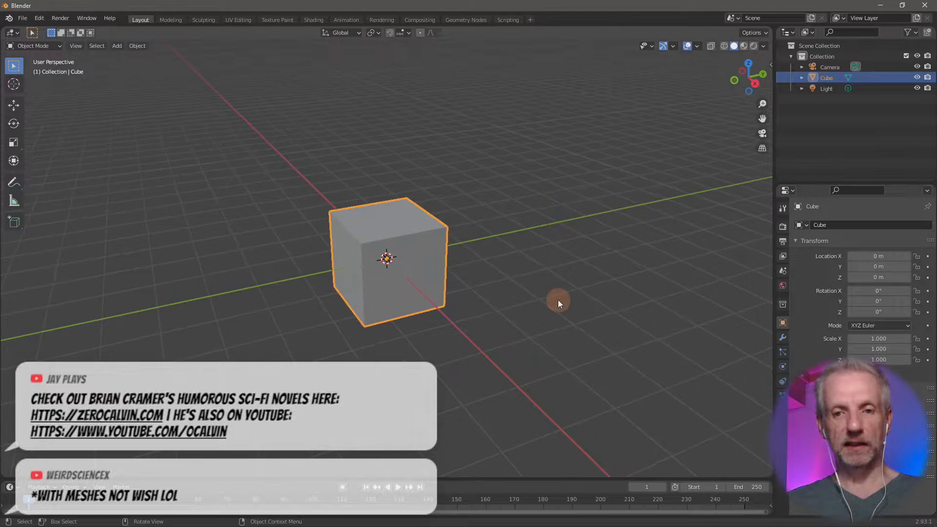
key("x")
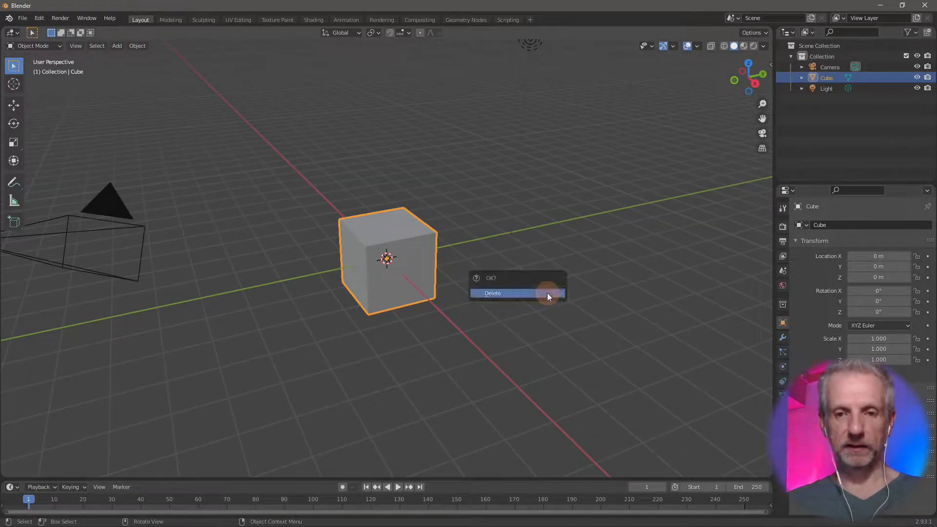
left_click(547, 293)
key("shift+a")
mouse_move(522, 294)
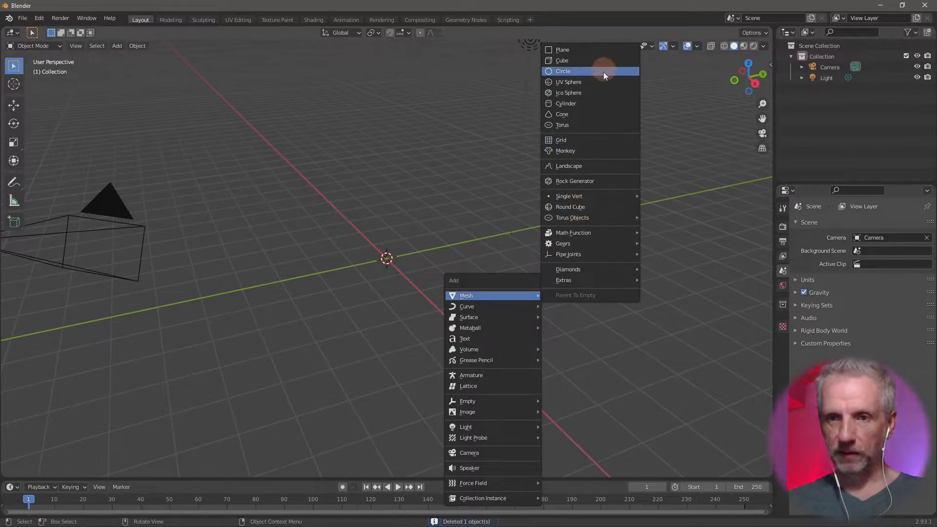
left_click(609, 85)
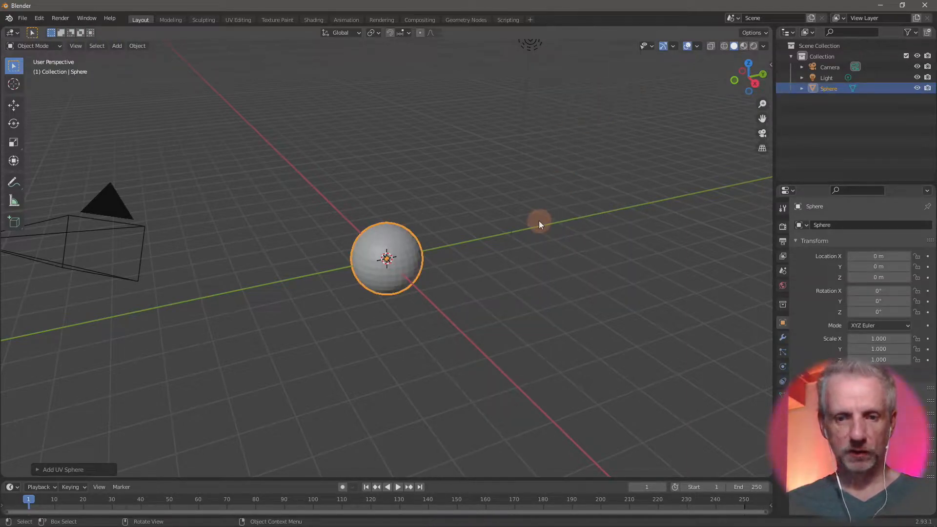
Scale the UV sphere uniformly by a factor of 2.
key("s")
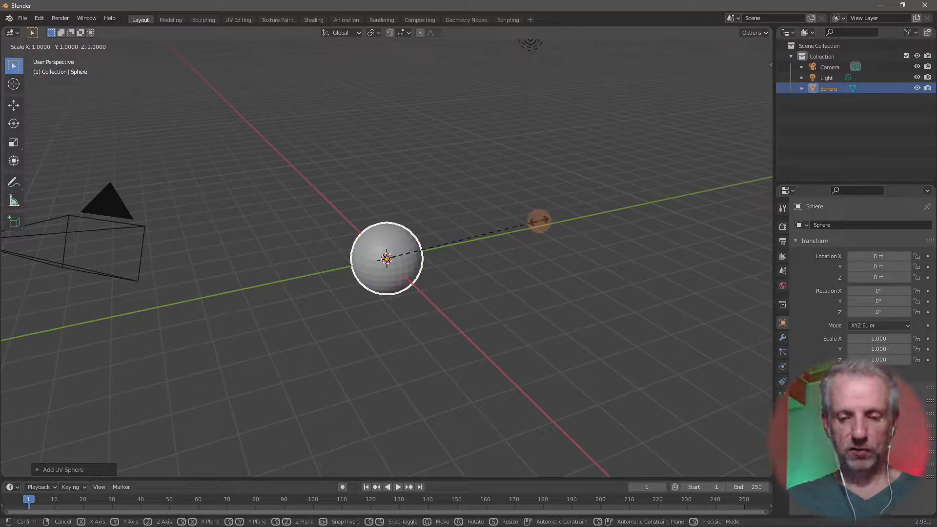
key("2")
key("Return")
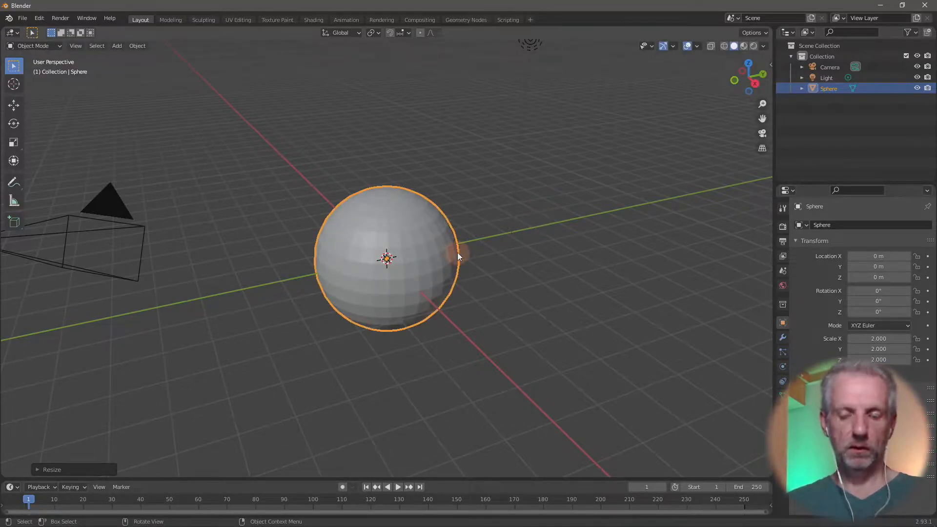
Add a Remesh modifier to the UV sphere.
scroll(458, 252, "up", 4)
mouse_move(481, 266)
middle_mouse_down()
mouse_move(492, 245)
mouse_move(479, 266)
middle_mouse_up()
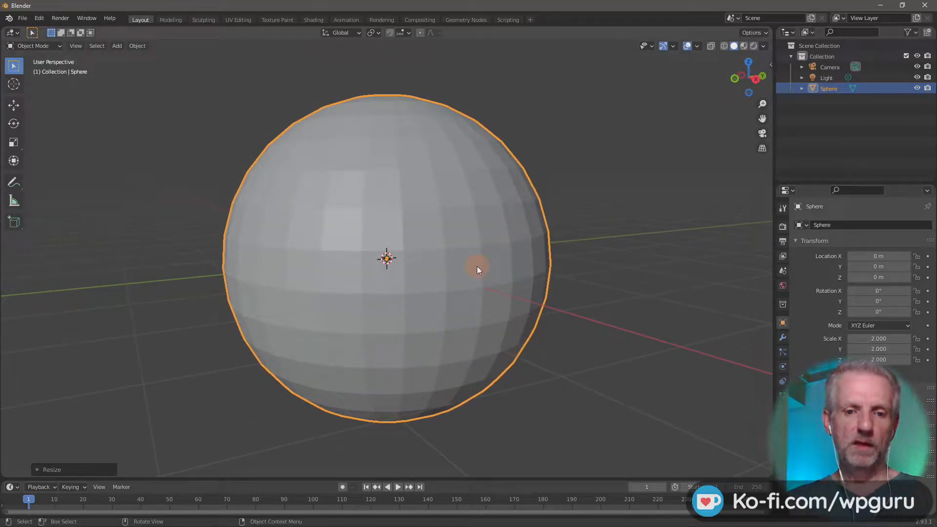
left_click(583, 241)
left_click(517, 261)
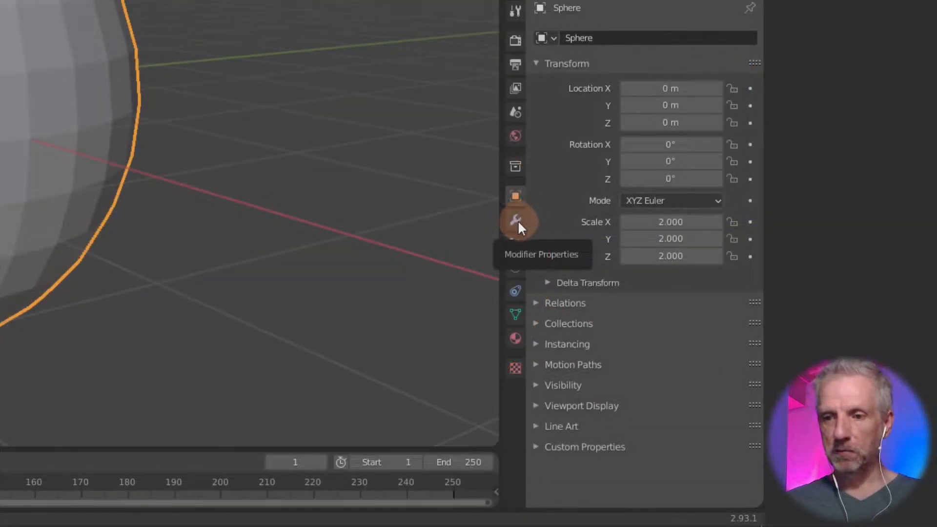
left_click(517, 220)
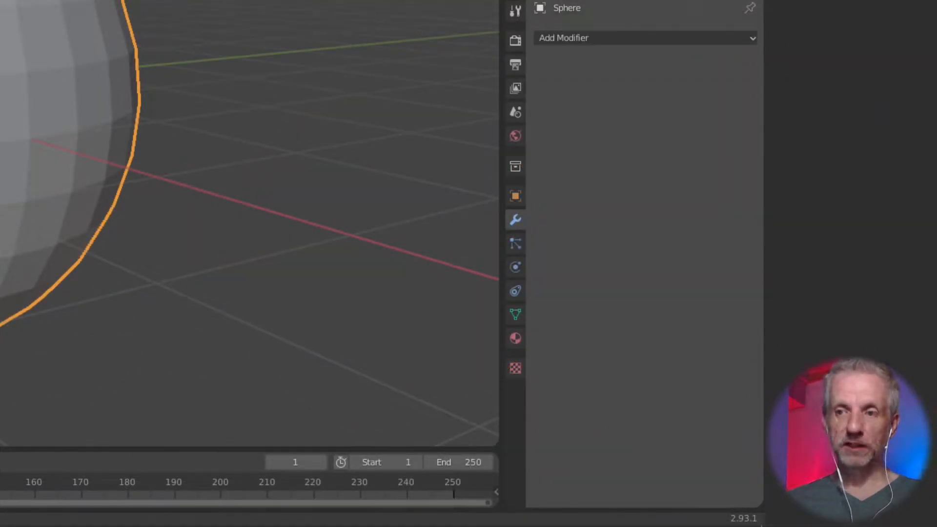
left_click(612, 39)
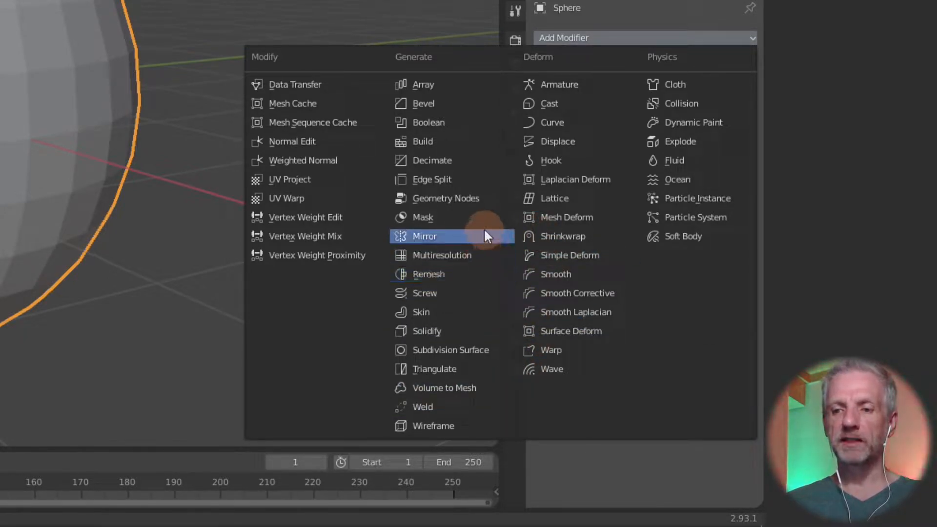
left_click(485, 274)
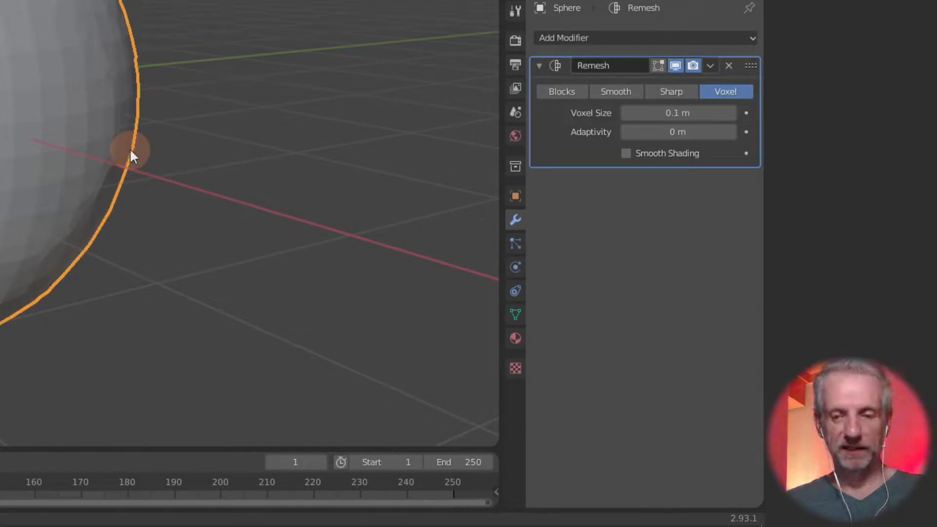
Try the Smooth and Sharp remesh modes, settle on Blocks, and disable Remove Disconnected.
scroll(129, 148, "up", 3)
middle_click_drag(300, 169, 410, 187, "shift")
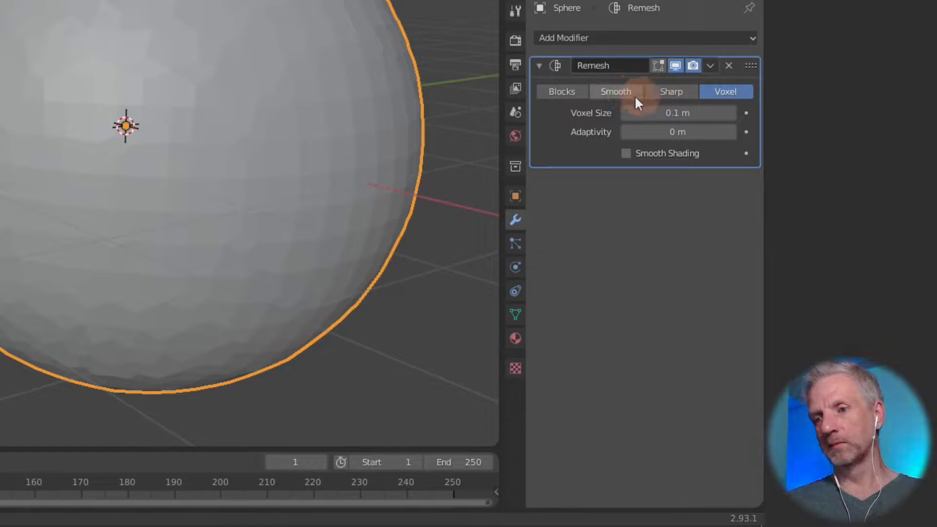
left_click(615, 90)
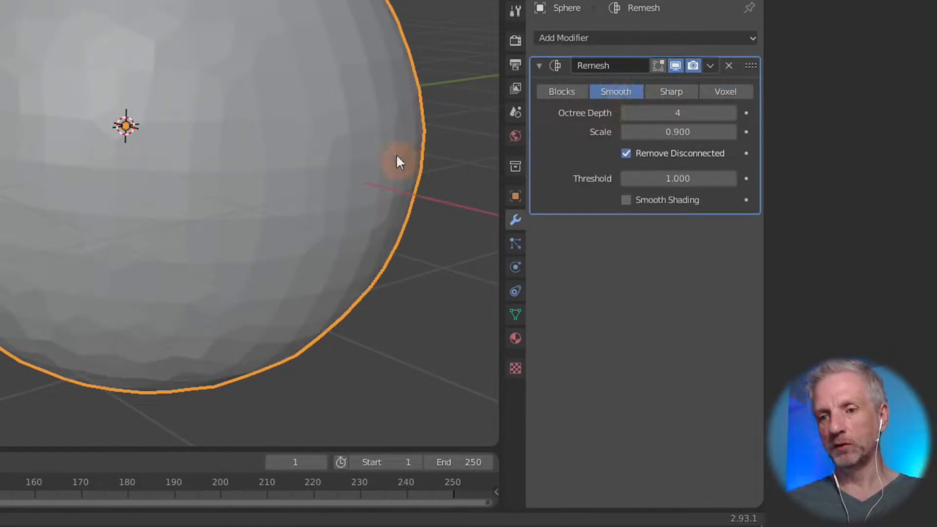
left_click(684, 96)
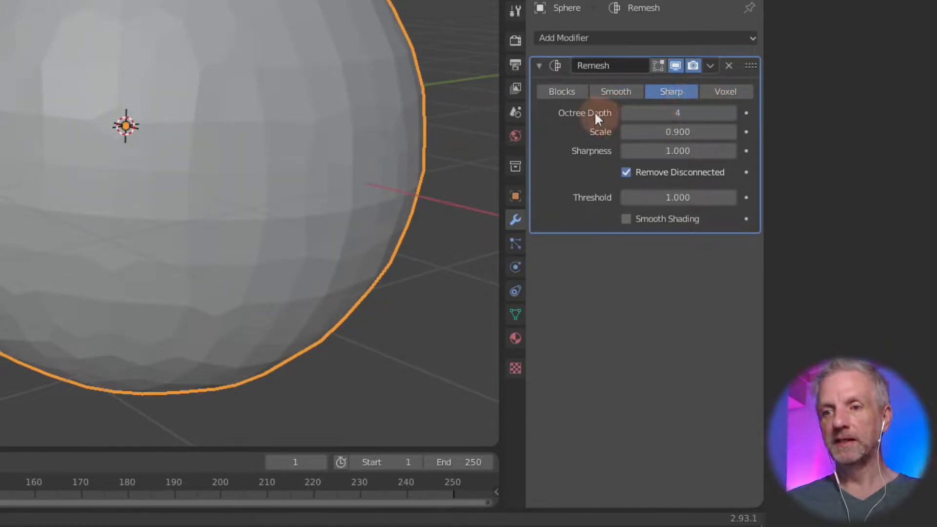
left_click(581, 90)
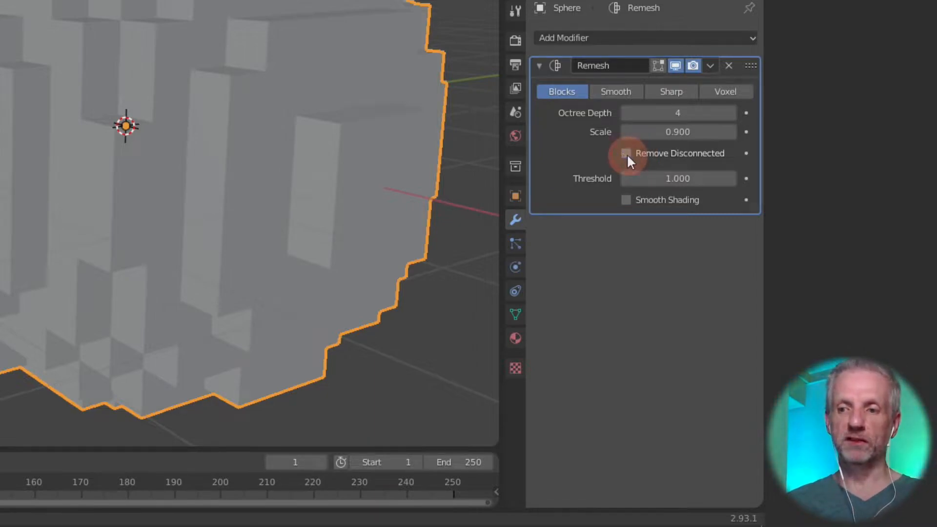
left_click(627, 153)
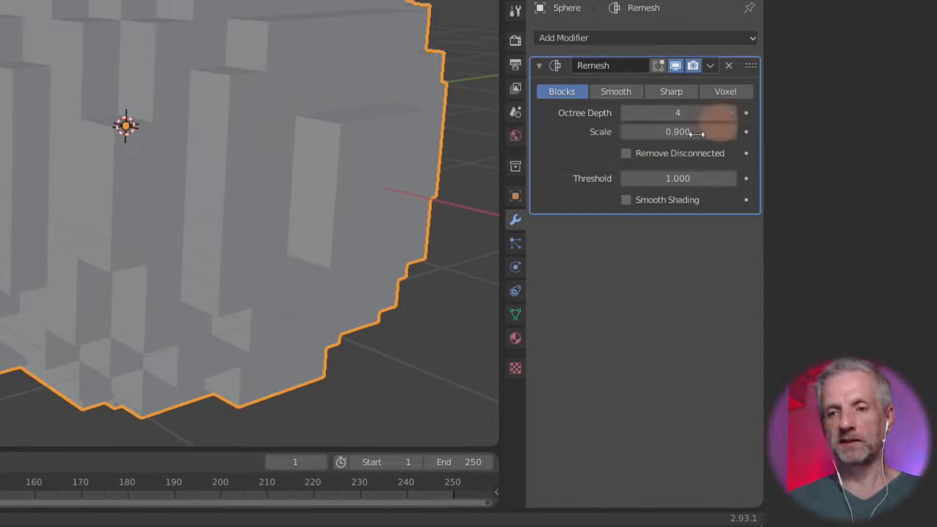
Raise the Remesh modifier's octree depth to 7 for much finer blocks on the sphere.
key("KP_1")
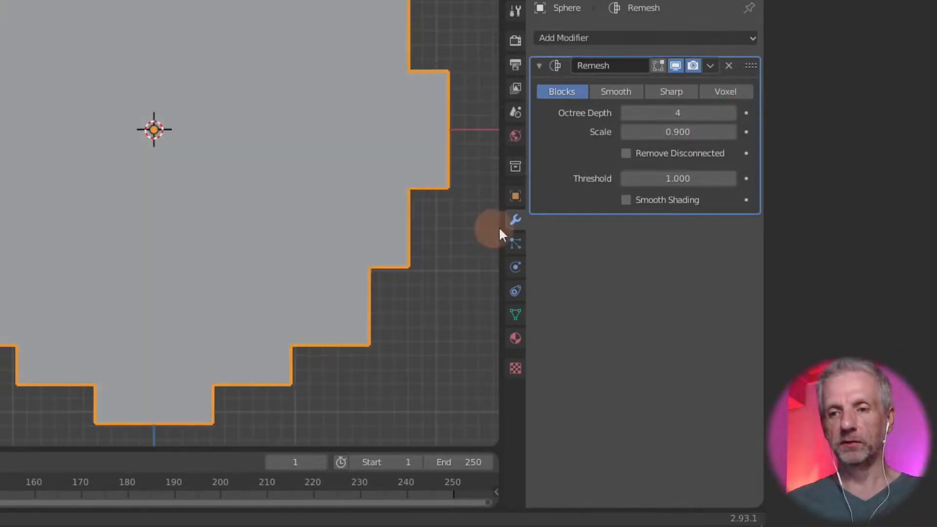
middle_click_drag(403, 250, 279, 96)
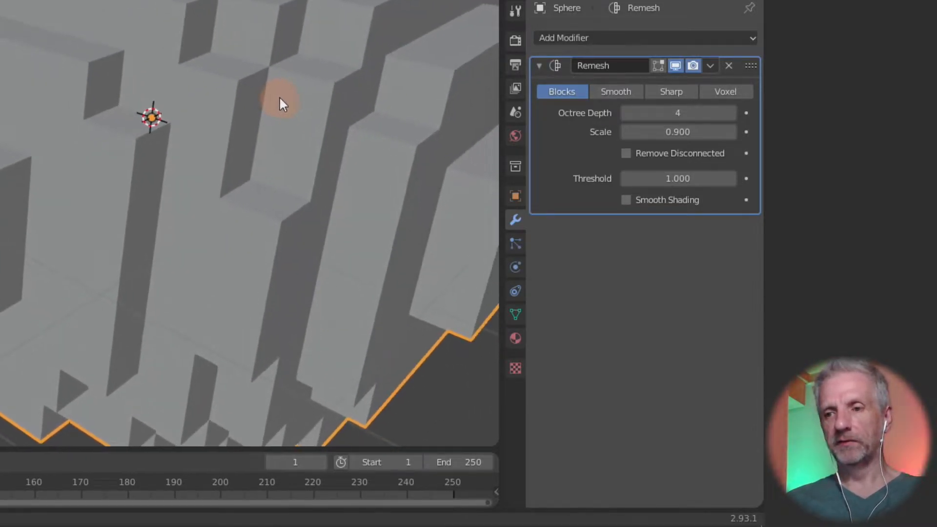
left_click(733, 113)
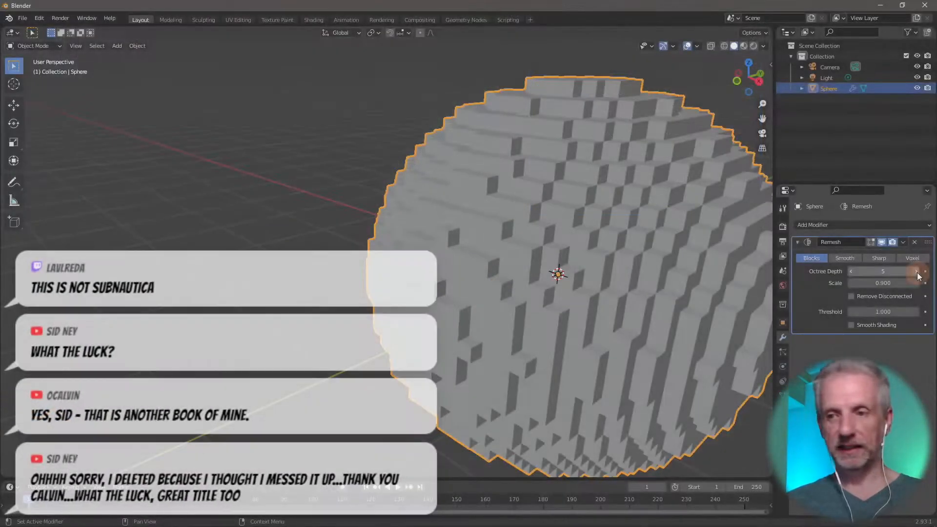
left_click(733, 113)
left_click(732, 113)
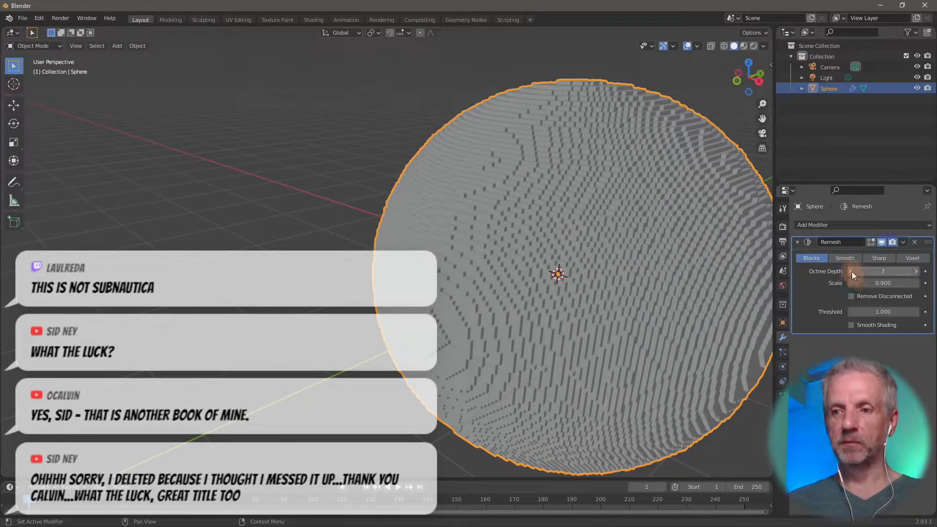
left_click(919, 272)
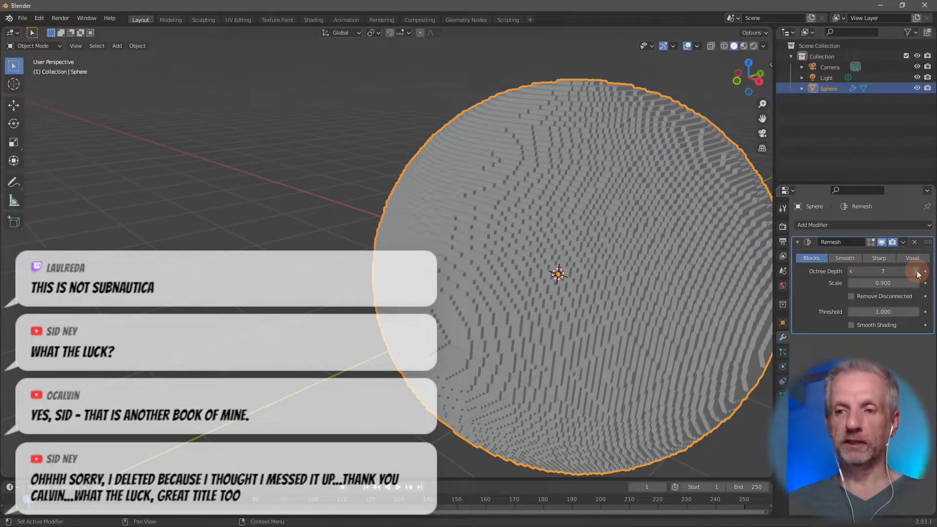
Lower the octree depth to 3 and inspect the coarse blocks from another angle.
left_click(853, 271)
left_click(853, 272)
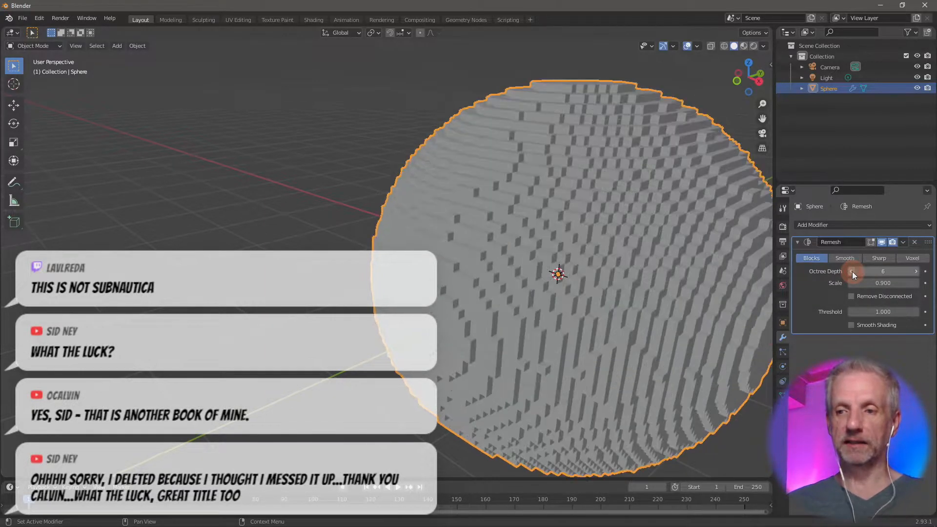
left_click(852, 271)
left_click(853, 271)
left_click(852, 272)
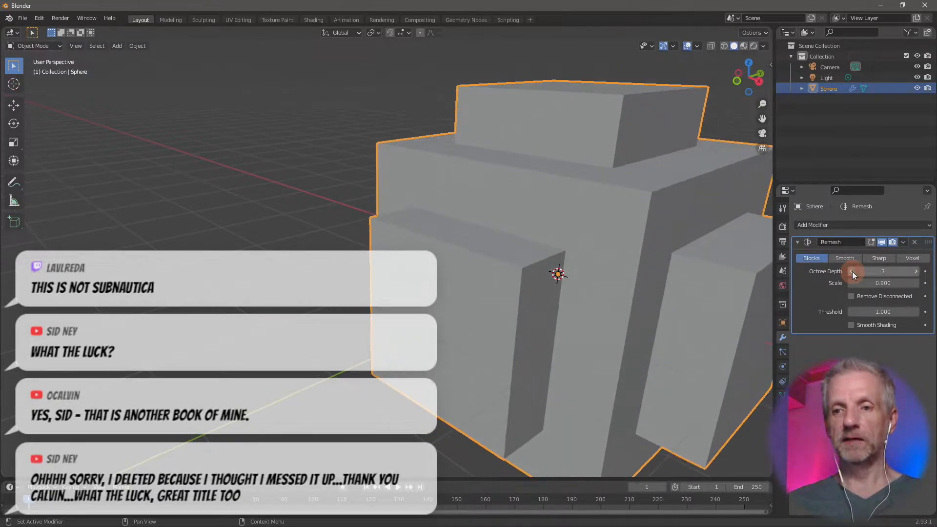
scroll(725, 298, "down", 5)
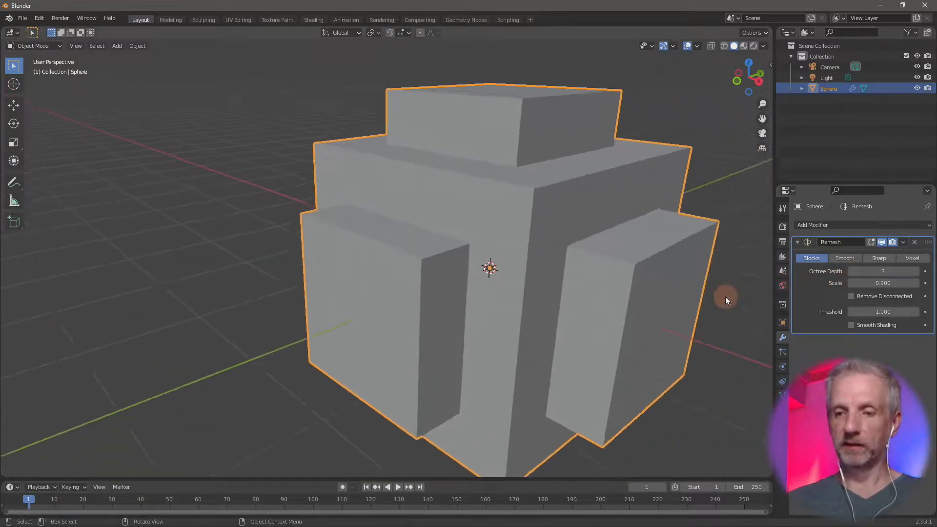
middle_click_drag(685, 296, 731, 301)
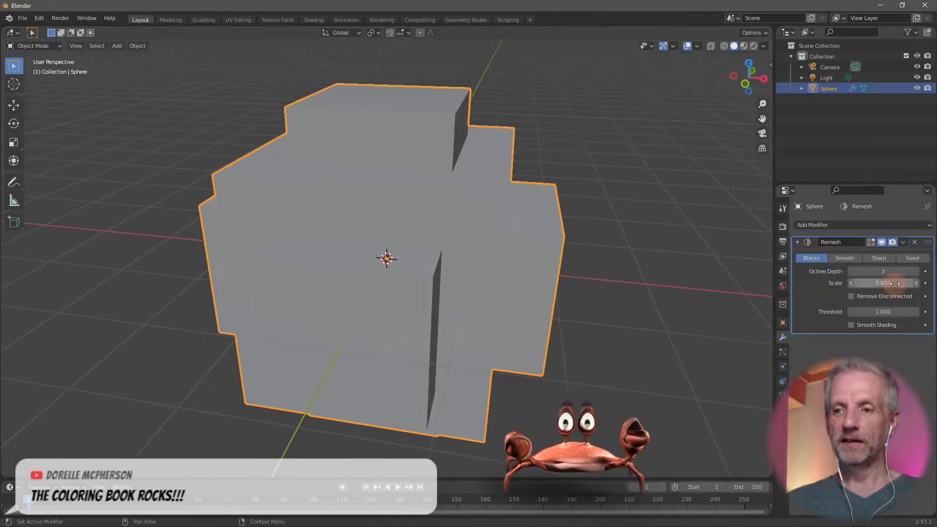
Set the octree depth to 5 and apply the Remesh modifier to the sphere.
left_click(918, 271)
left_click(918, 271)
mouse_move(758, 293)
middle_mouse_down()
mouse_move(676, 282)
mouse_move(697, 279)
mouse_move(757, 283)
mouse_move(7, 279)
mouse_move(762, 279)
middle_mouse_up()
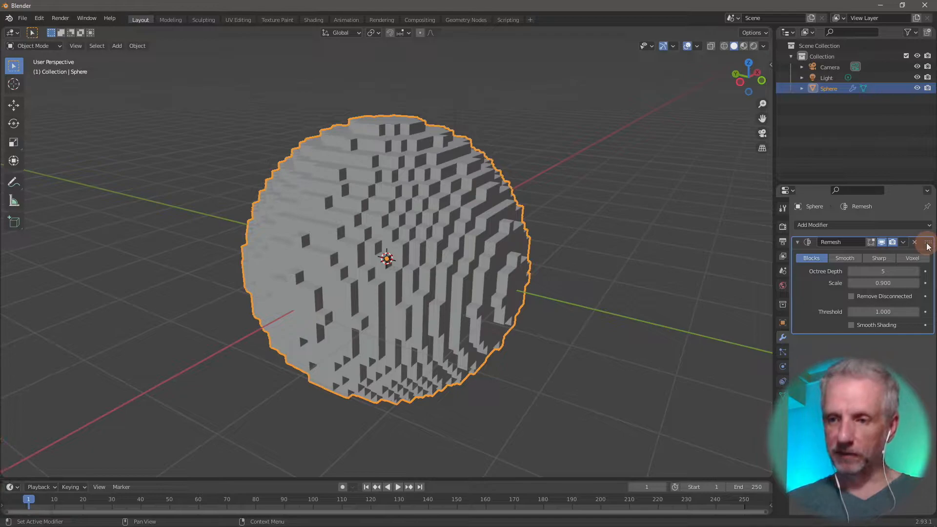
left_click(905, 242)
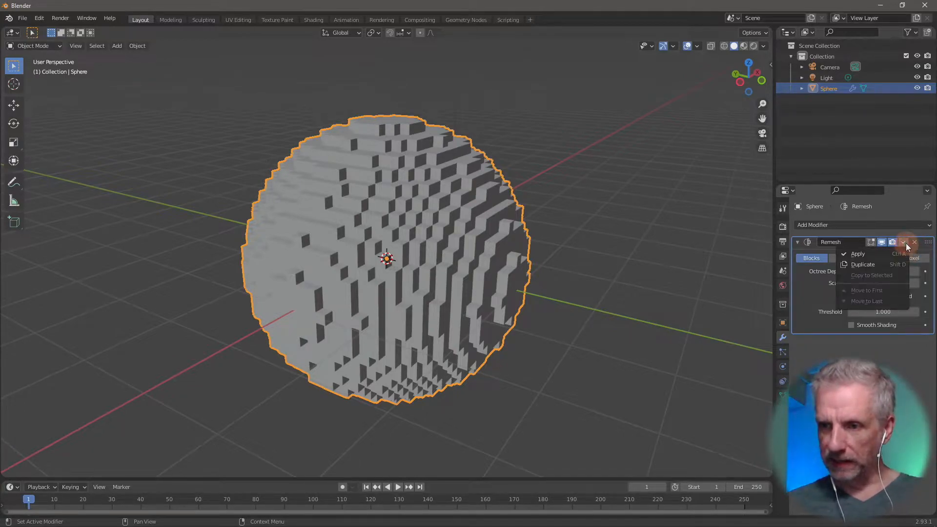
left_click(885, 255)
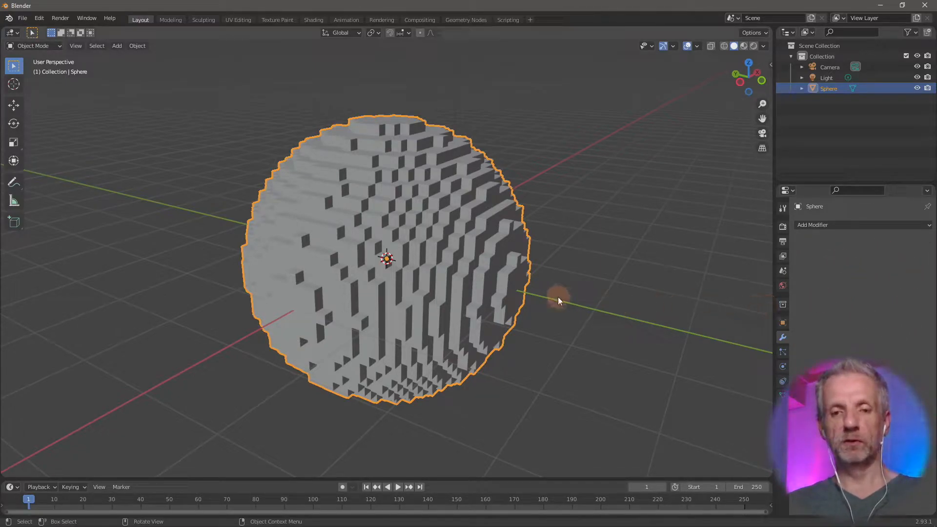
Check the applied block geometry in Edit Mode, return to Object Mode and delete the sphere.
key("Tab")
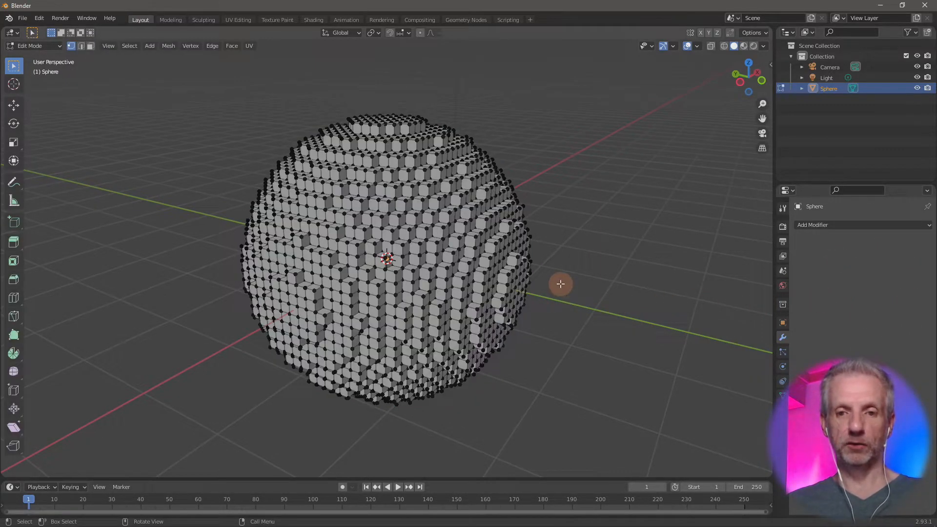
mouse_move(558, 284)
middle_mouse_down()
mouse_move(596, 305)
mouse_move(560, 288)
mouse_move(561, 277)
middle_mouse_up()
key("Tab")
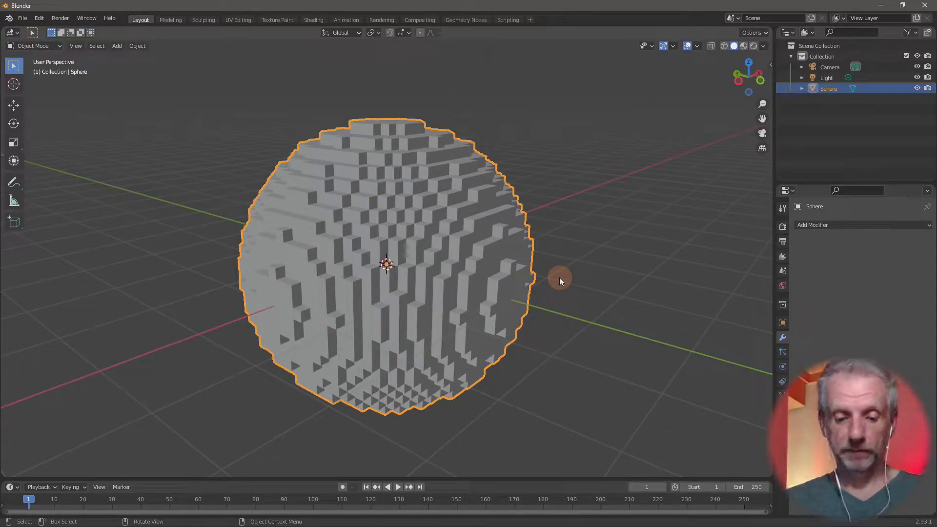
key("x")
left_click(587, 280)
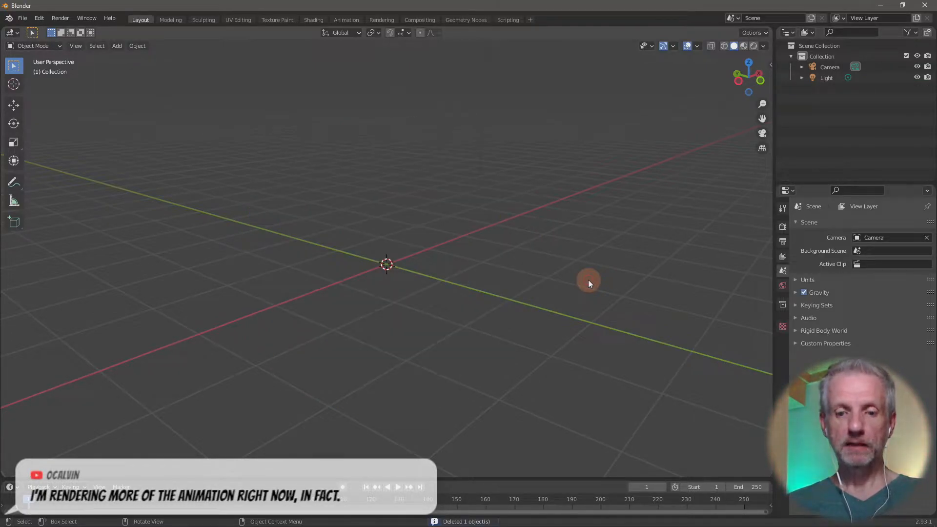
Switch to DAZ Studio and delete the posed Toon Mouse figure from the scene.
key("alt+Tab")
key("alt+Tab")
key("alt+Tab")
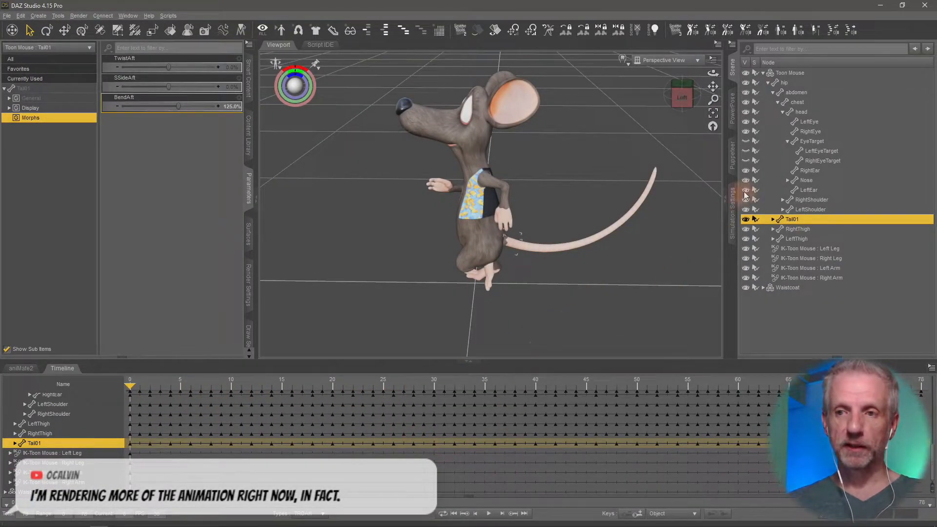
left_click(812, 76)
key("Delete")
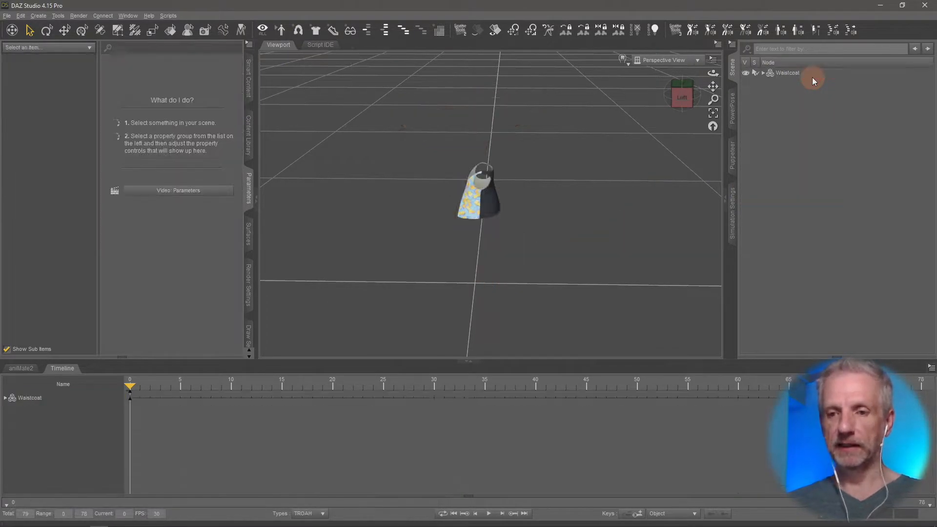
Collapse the timeline and delete the leftover Waistcoat from the scene.
left_click(75, 369)
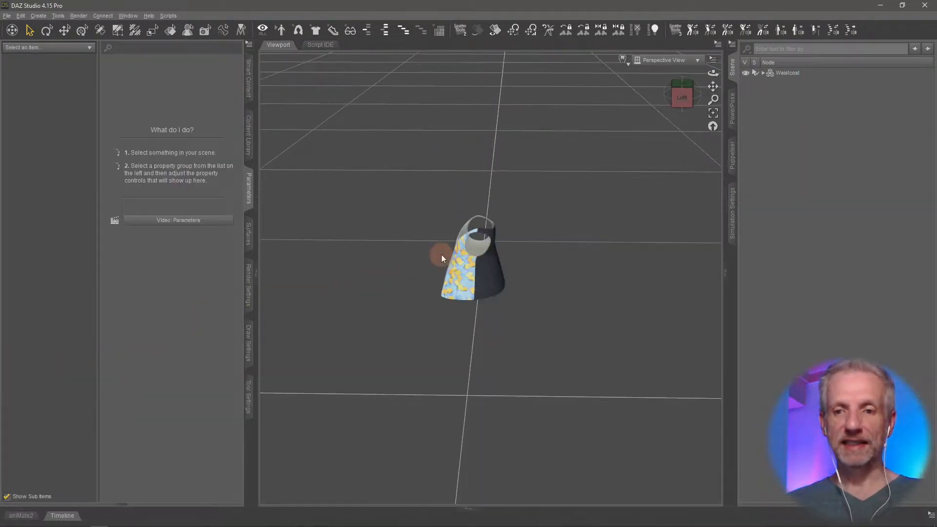
left_click(441, 254)
key("Delete")
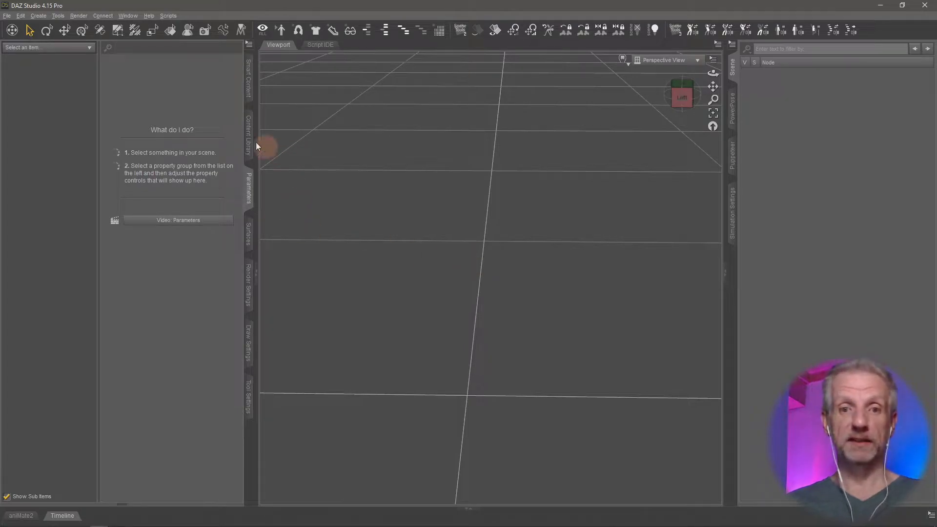
Load a fresh Toon Mouse figure from the content library and frame it fully in view.
left_click(249, 131)
double_click(26, 301)
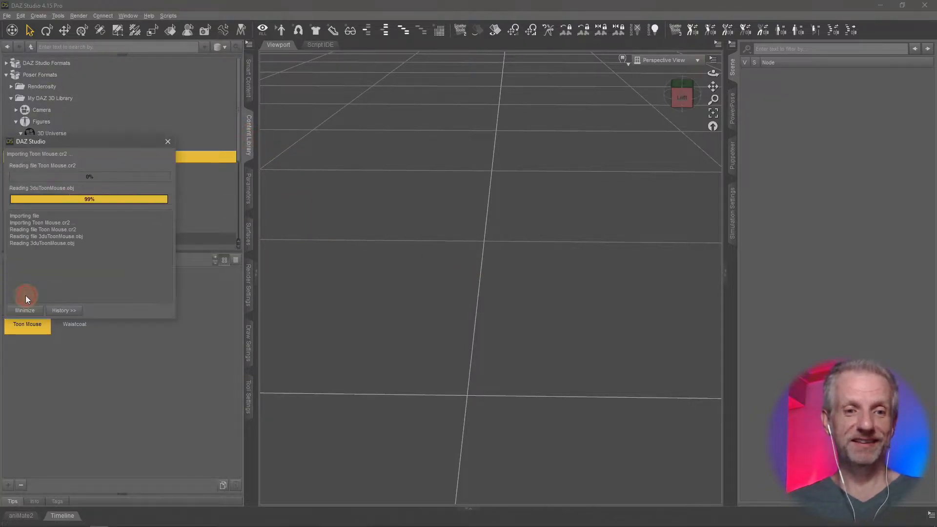
middle_click_drag(412, 367, 411, 367)
scroll(411, 367, "down", 3)
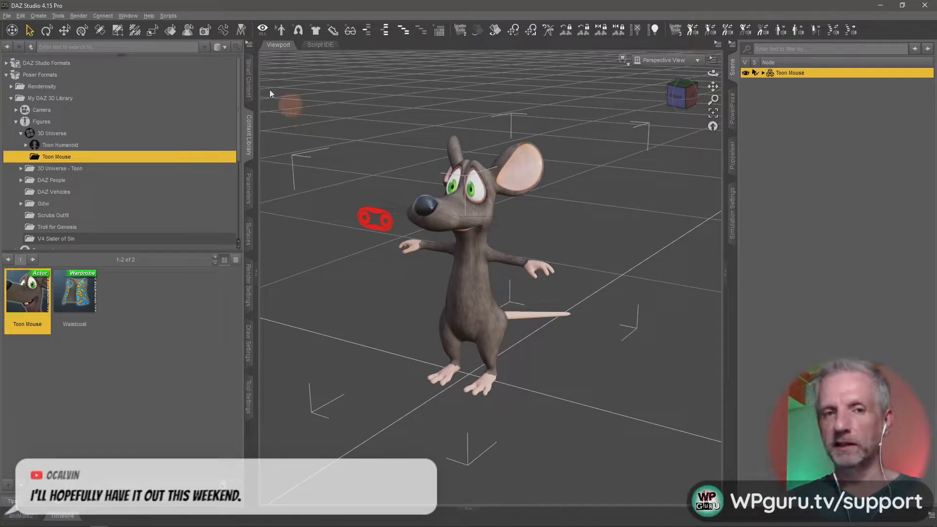
Send the Toon Mouse figure to Blender with the Daz to Blender bridge script.
left_click(7, 15)
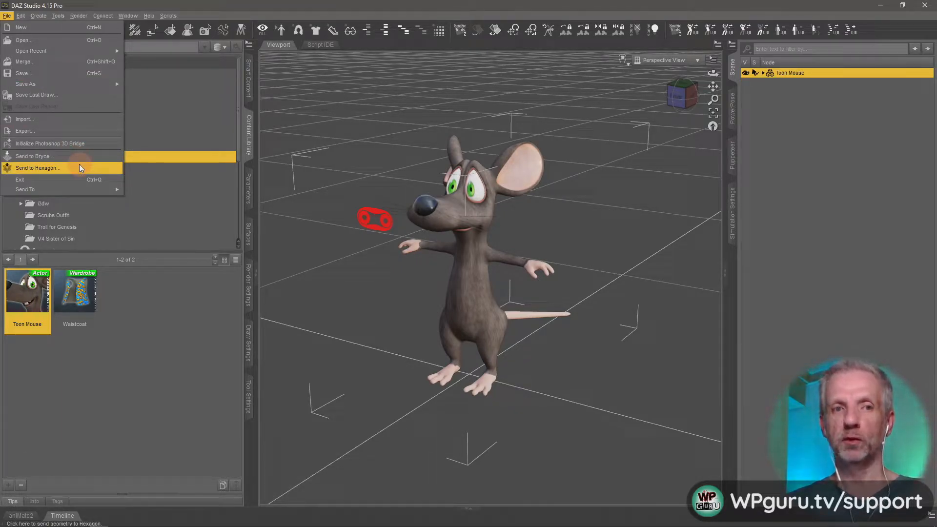
mouse_move(23, 16)
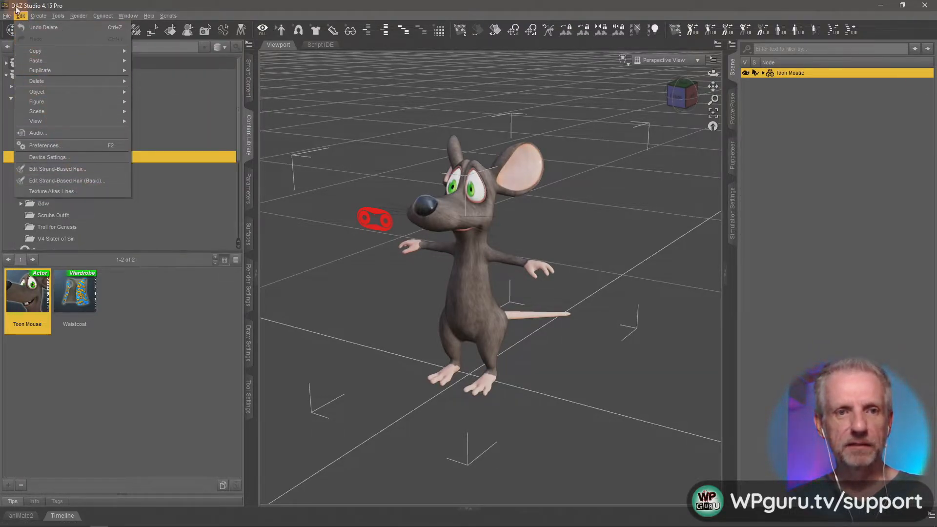
mouse_move(172, 16)
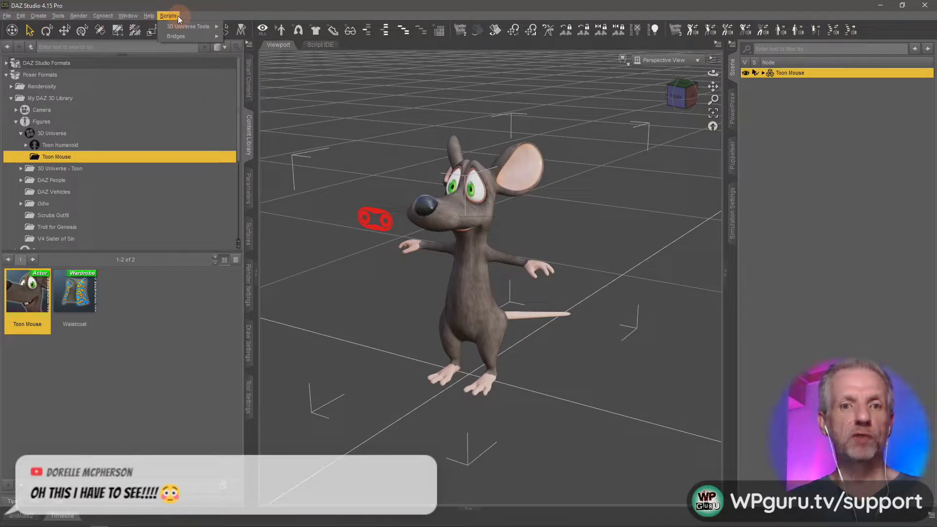
mouse_move(194, 34)
mouse_move(242, 38)
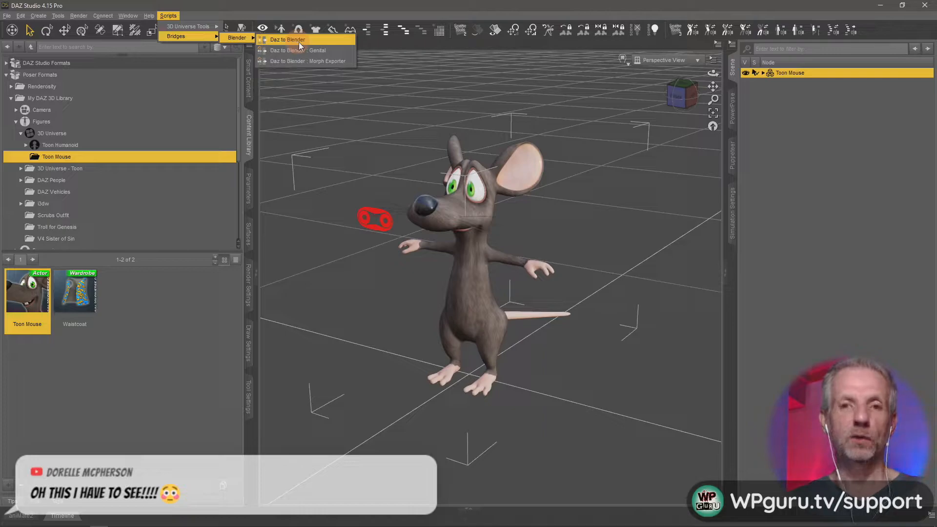
left_click(336, 40)
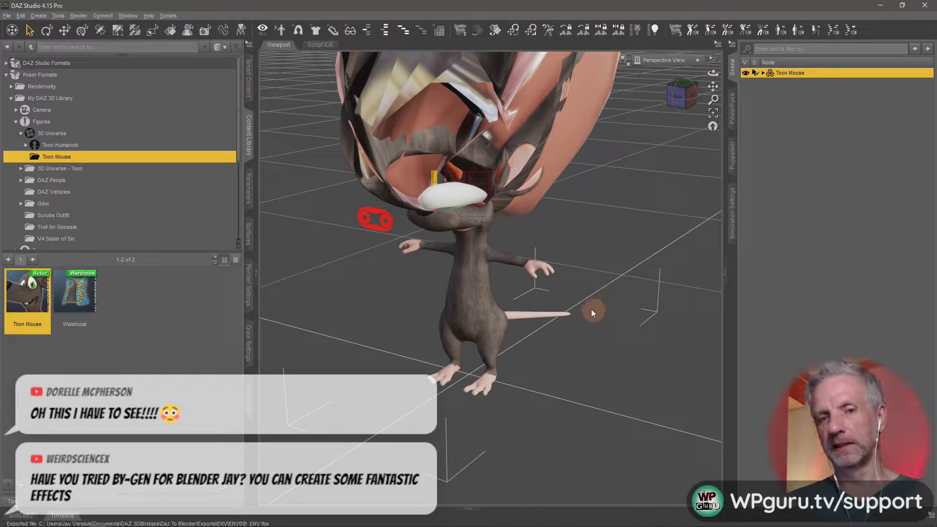
Frame the distorted Toon Mouse, inspect it from the side and delete it from the scene.
left_click(714, 113)
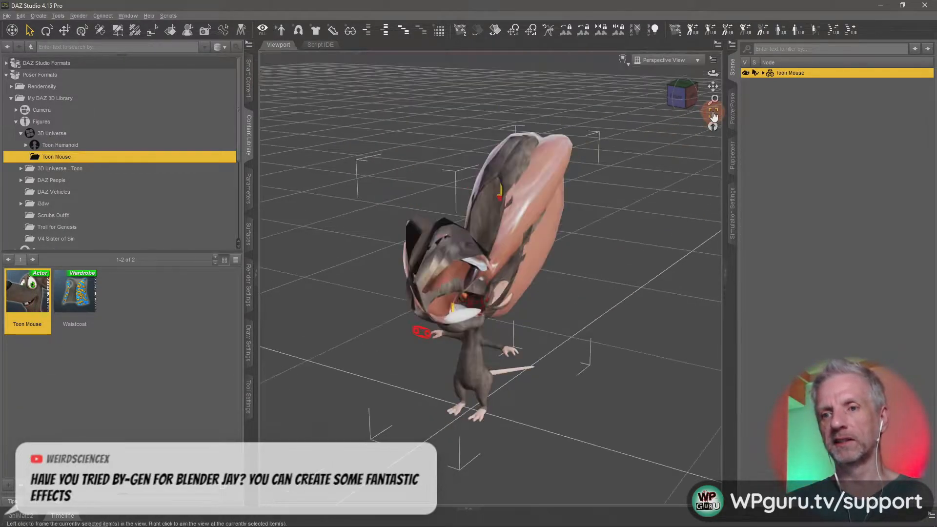
mouse_move(683, 228)
left_mouse_down("alt")
mouse_move(653, 266)
mouse_move(657, 253)
mouse_move(648, 257)
mouse_move(657, 257)
left_mouse_up("alt")
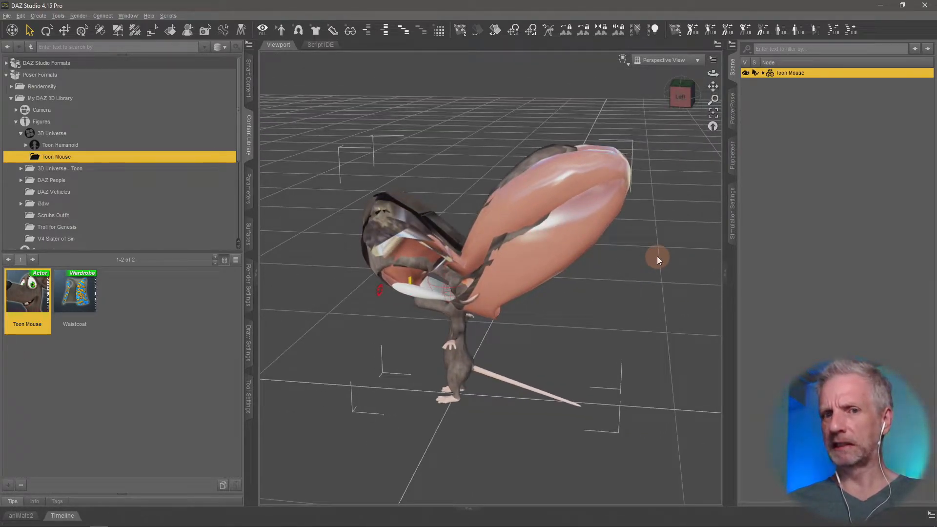
key("Delete")
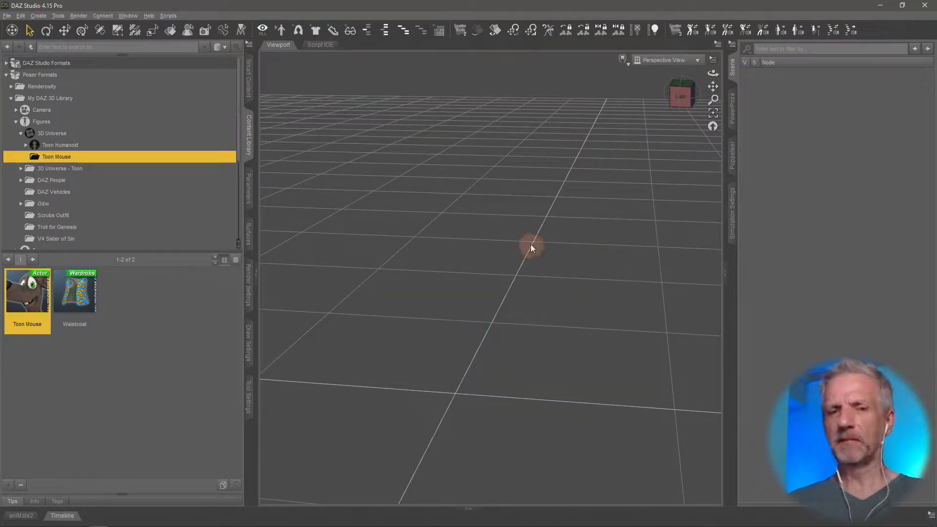
Switch to Blender and import the exported mouse as a new Env/Prop through the Daz To Blender add-on.
key("alt+Tab")
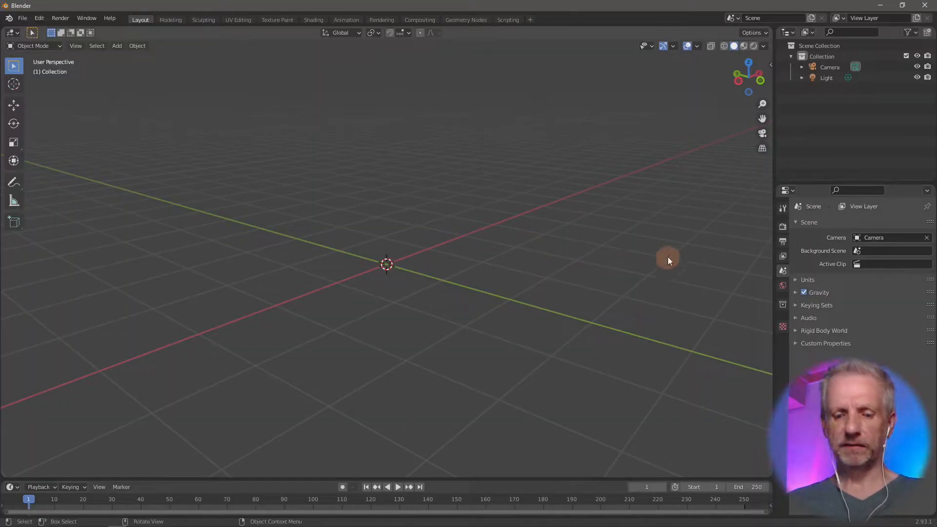
key("n")
left_click(768, 210)
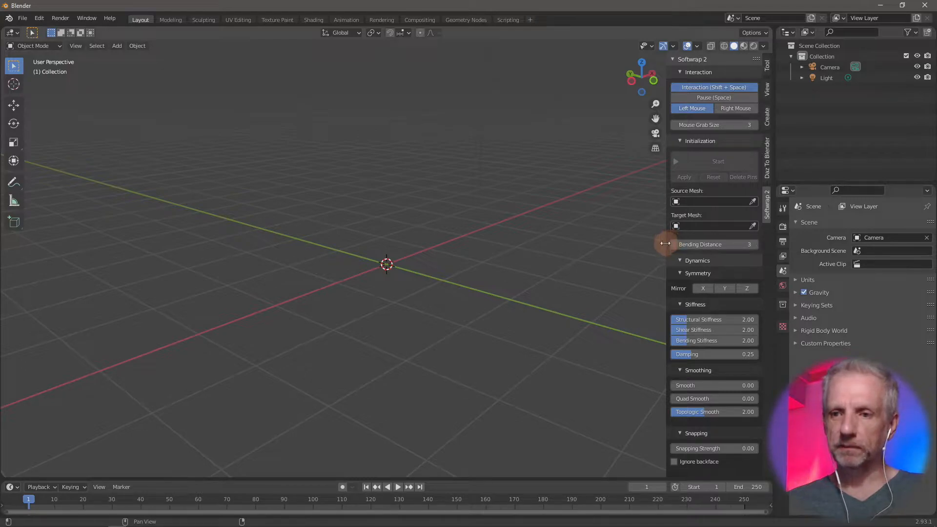
left_click_drag(667, 242, 625, 247)
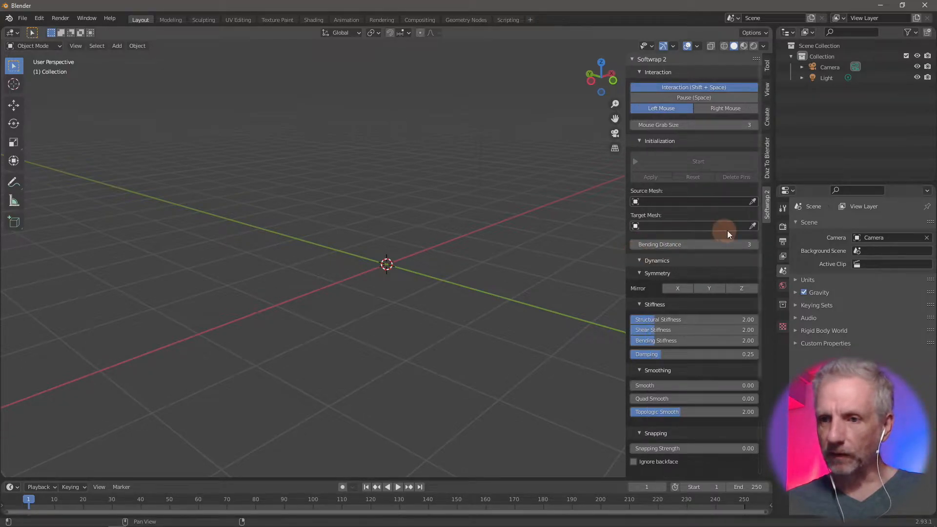
left_click(768, 166)
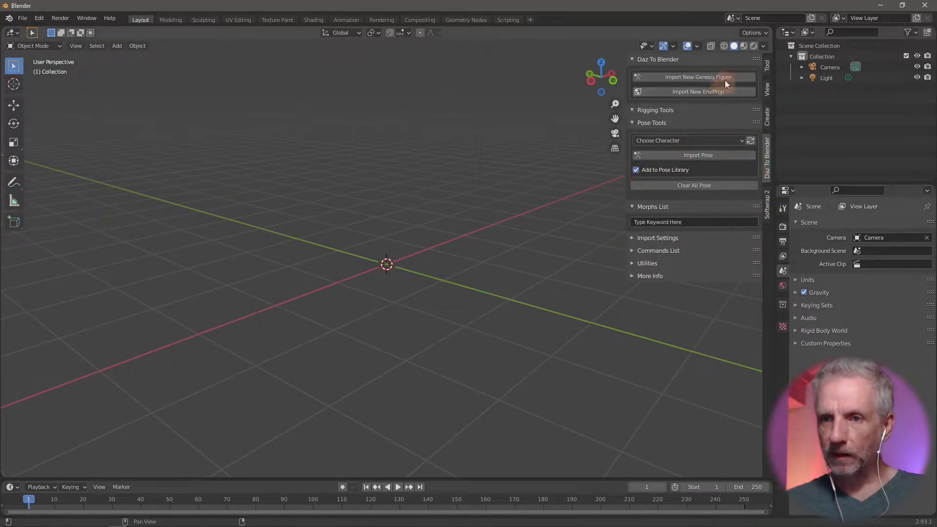
left_click(734, 92)
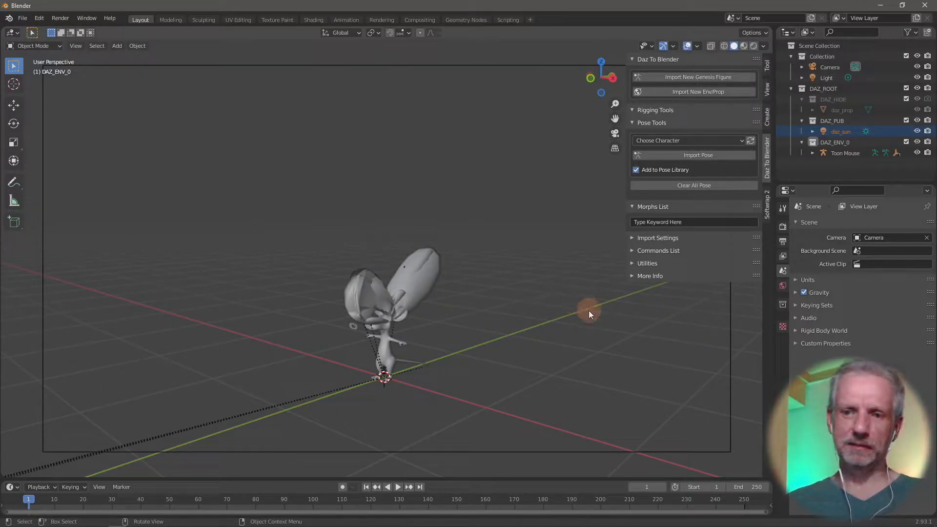
Inspect the imported Toon Mouse mesh up close and delete it.
scroll(448, 299, "down", 6)
scroll(448, 299, "up", 7)
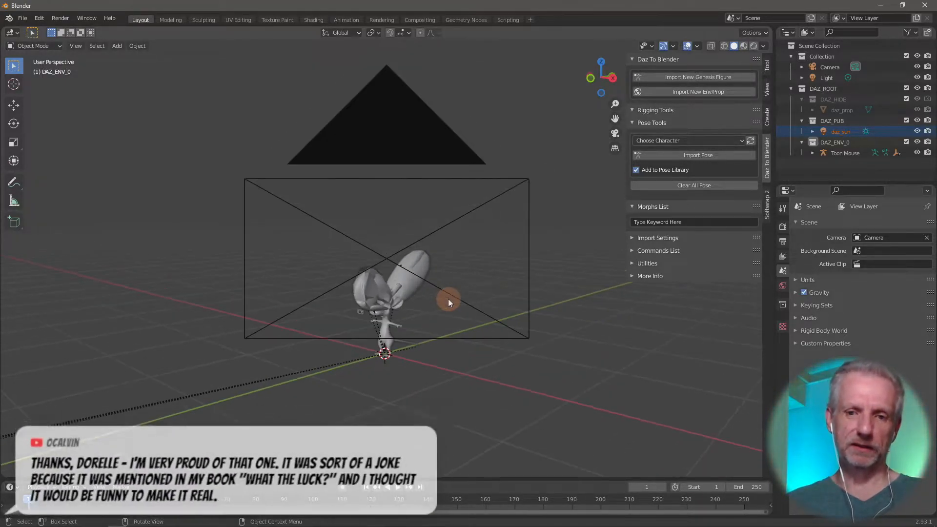
scroll(448, 299, "up", 2)
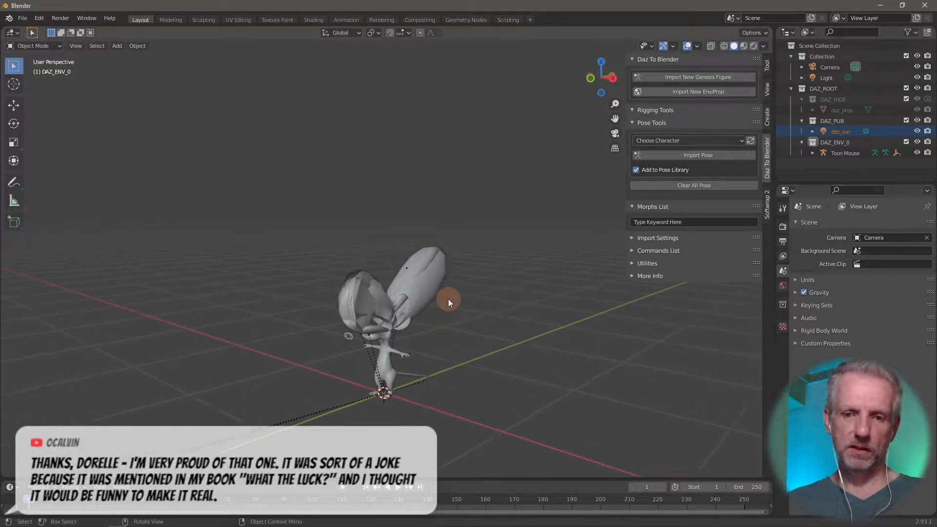
left_click(414, 304)
key("KP_Decimal")
middle_click_drag(405, 308, 380, 307)
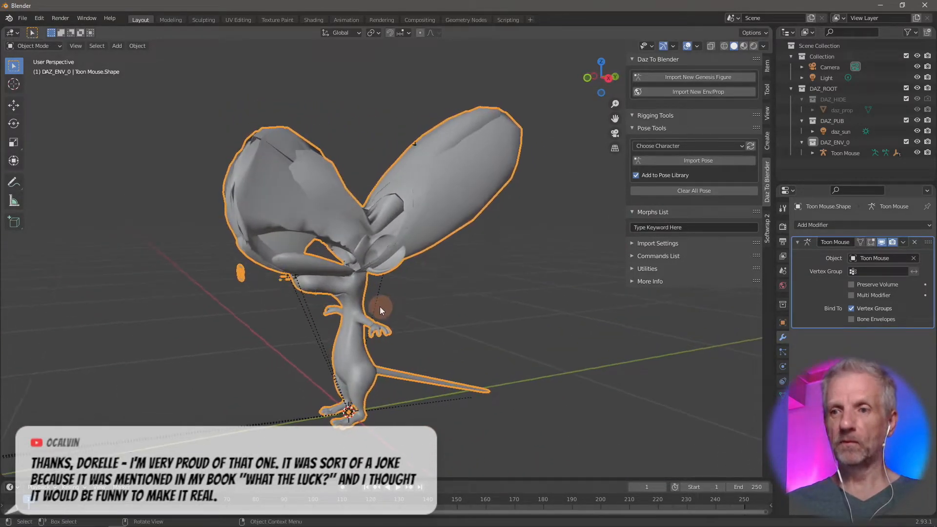
key("Delete")
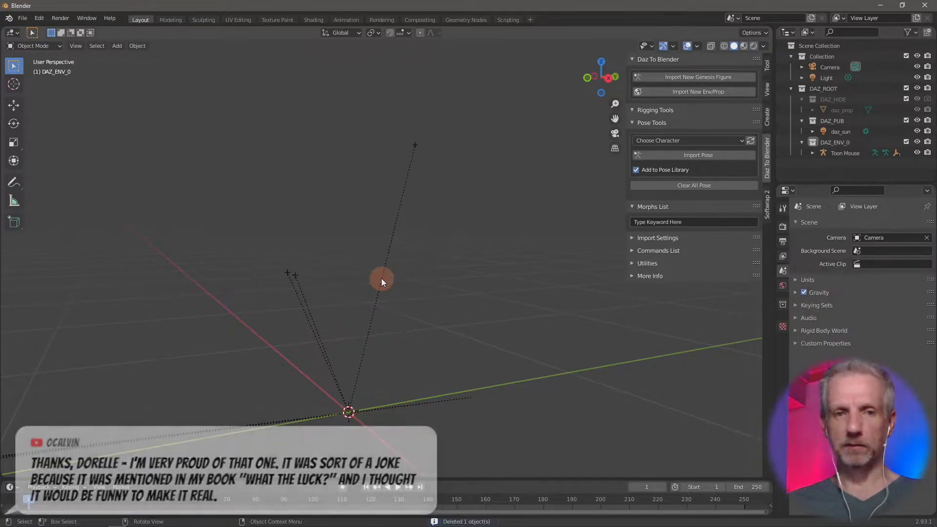
Start a new General file without saving the current one and delete the default cube.
left_click(24, 18)
mouse_move(37, 30)
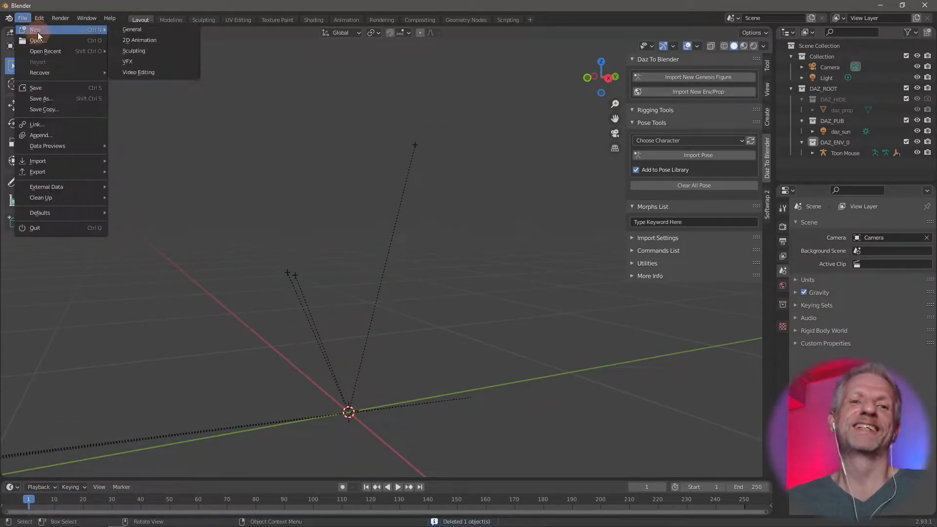
left_click(172, 28)
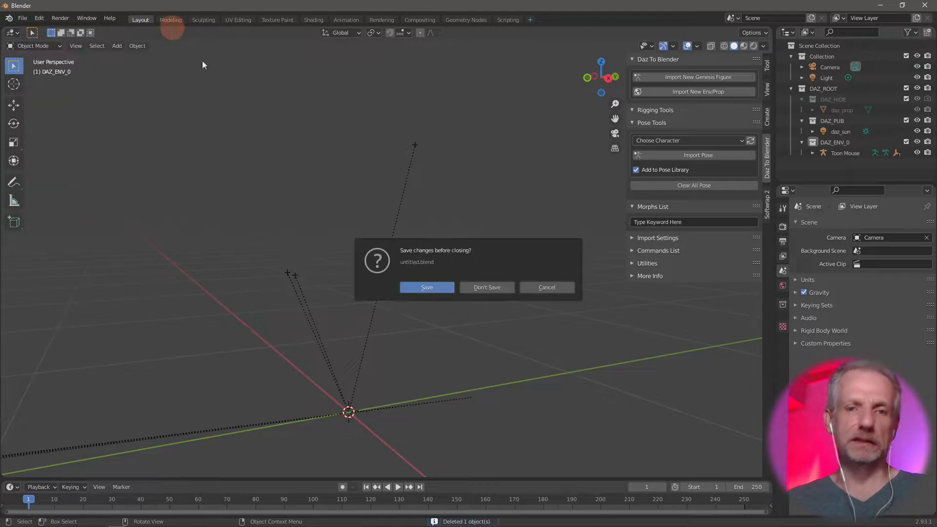
left_click(493, 288)
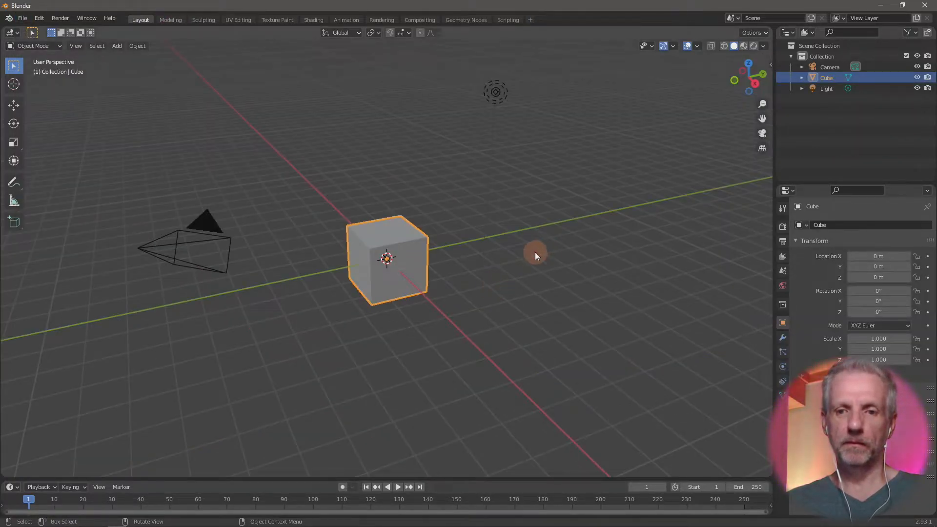
key("x")
left_click(422, 265)
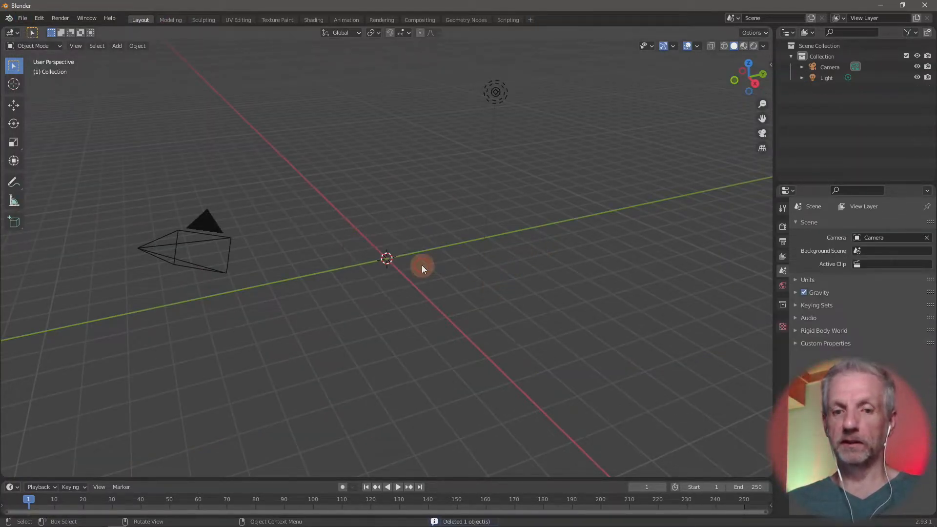
Switch to DAZ Studio, load a fresh Toon Mouse figure and bring it close into view.
key("alt+Tab")
key("alt+Tab")
key("alt+Tab")
key("alt+Tab")
key("alt+Tab")
key("alt+Tab")
key("alt+Tab")
left_click(315, 295)
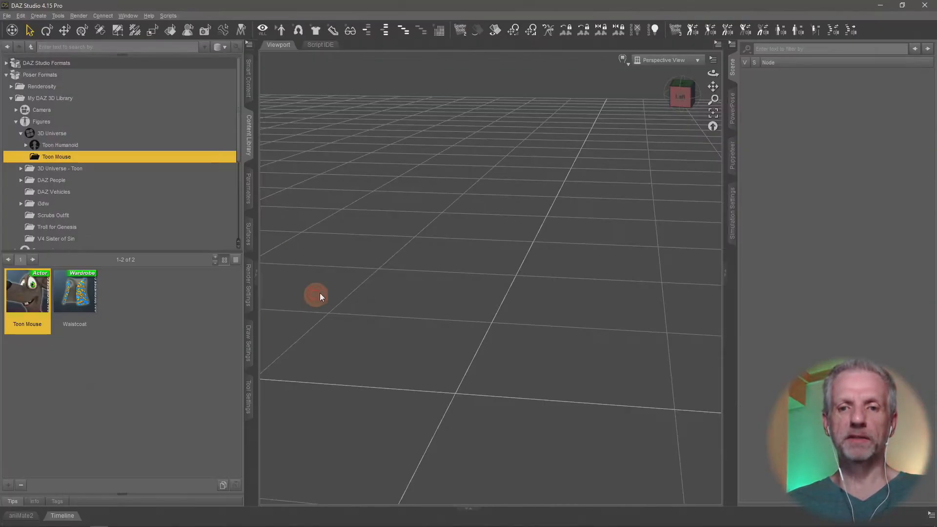
double_click(22, 291)
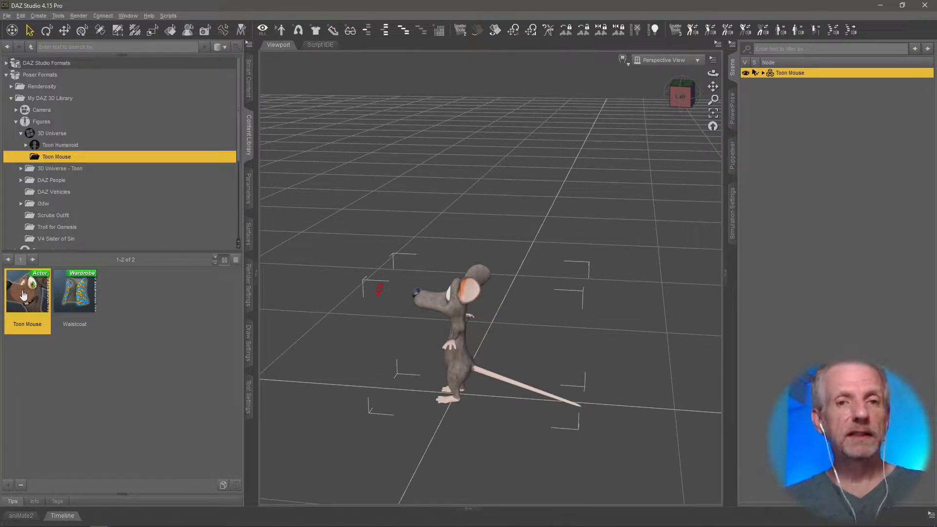
mouse_move(431, 346)
middle_mouse_down()
mouse_move(429, 338)
mouse_move(436, 350)
middle_mouse_up()
scroll(430, 346, "up", 4)
scroll(430, 344, "up", 3)
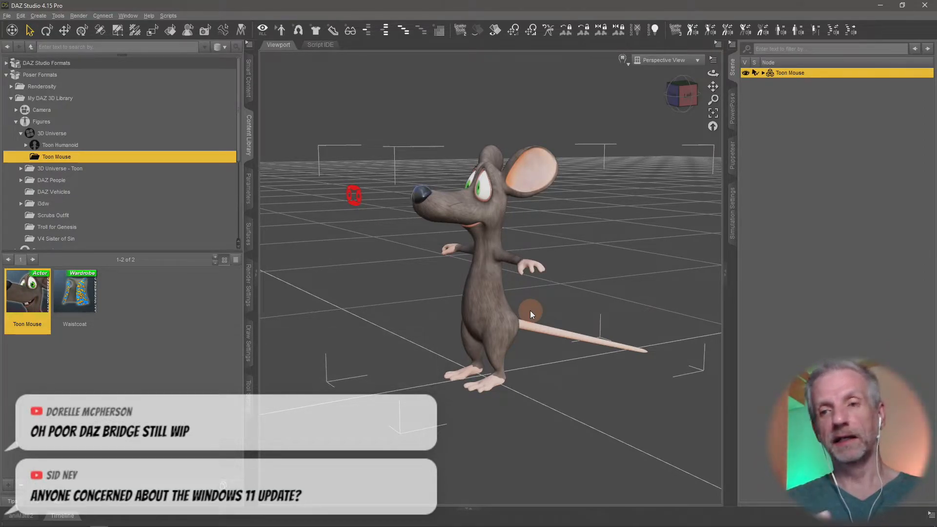
Expand the Toon Mouse's bone hierarchy and hide the EyeTarget node with its two eye target children.
left_click(763, 73)
left_click(770, 83)
left_click(769, 83)
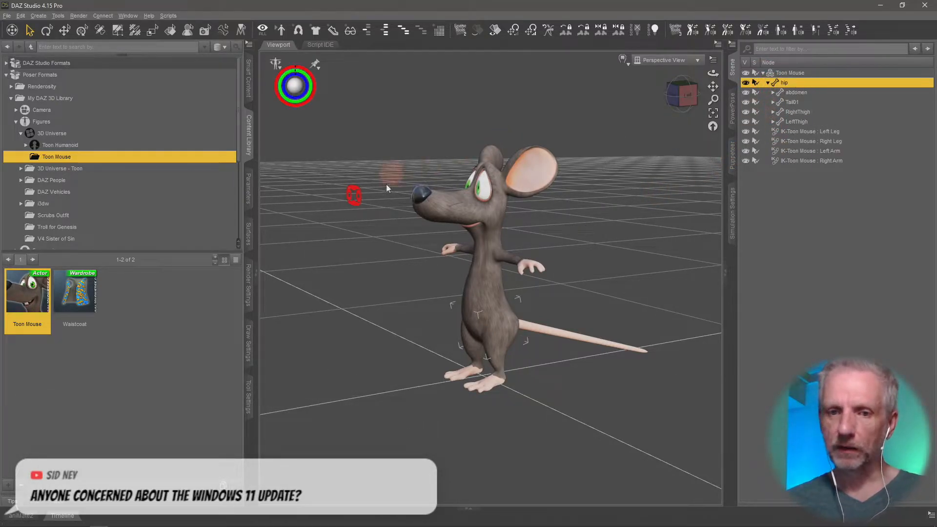
left_click(356, 195)
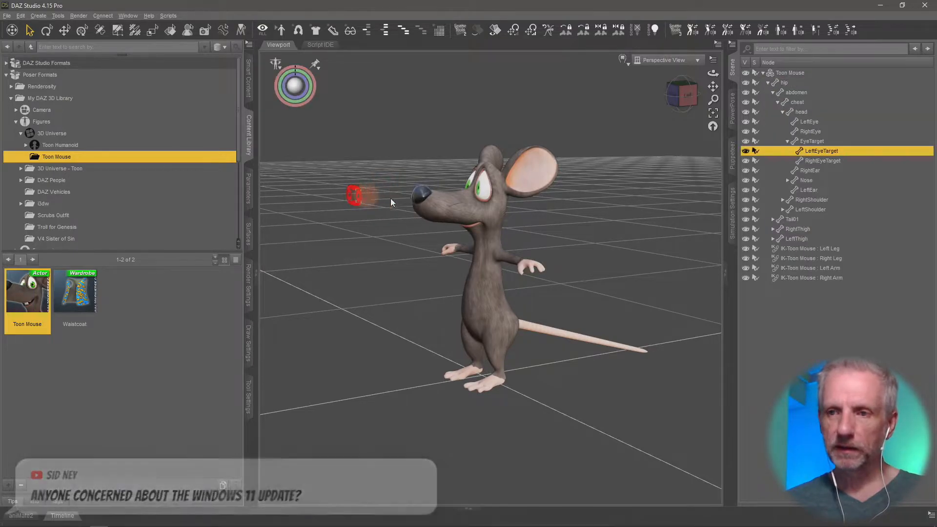
left_click(747, 142)
middle_click_drag(625, 225, 644, 230)
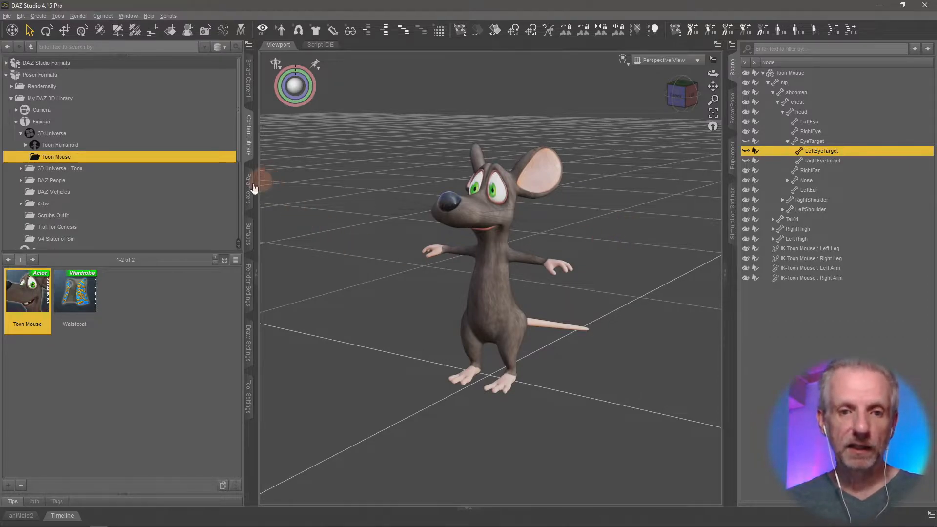
Browse the content library's Pose folder to the Toon Mouse poses under 3D Universe.
scroll(151, 167, "down", 2)
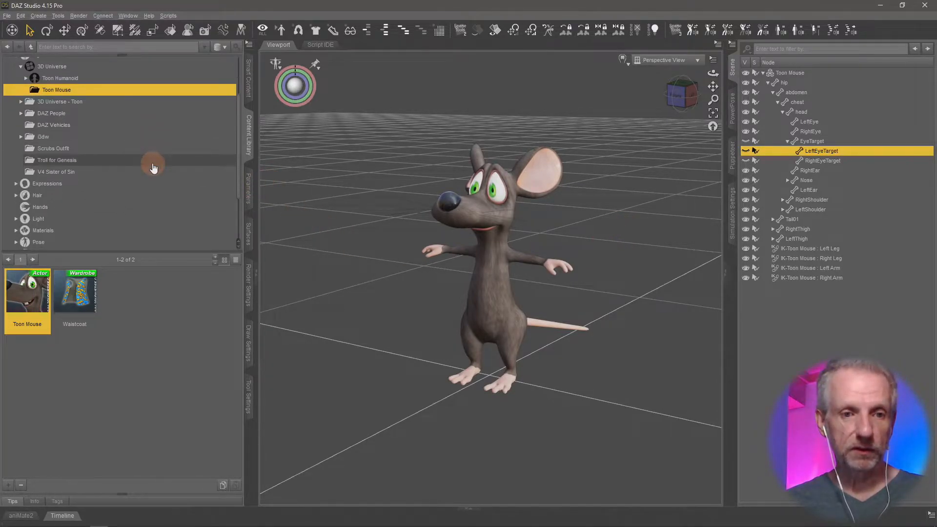
scroll(153, 166, "down", 4)
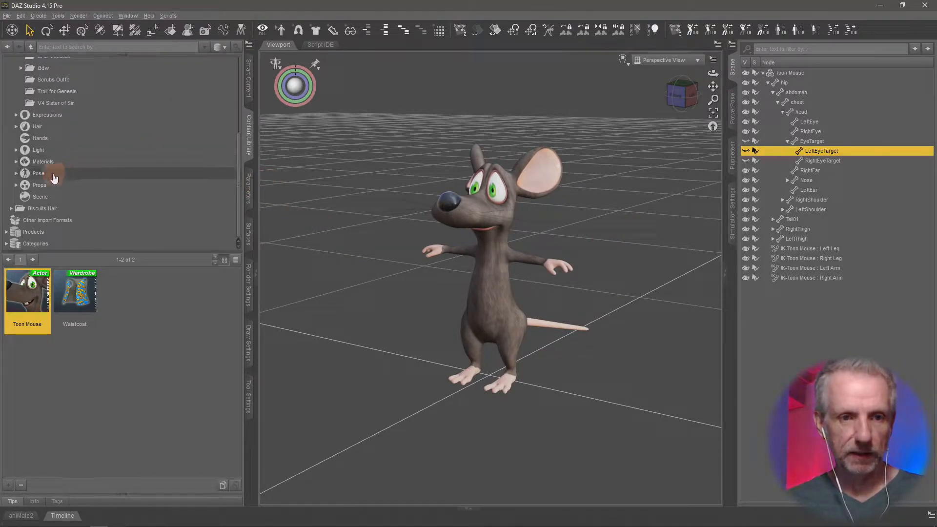
left_click(54, 176)
double_click(54, 175)
double_click(80, 197)
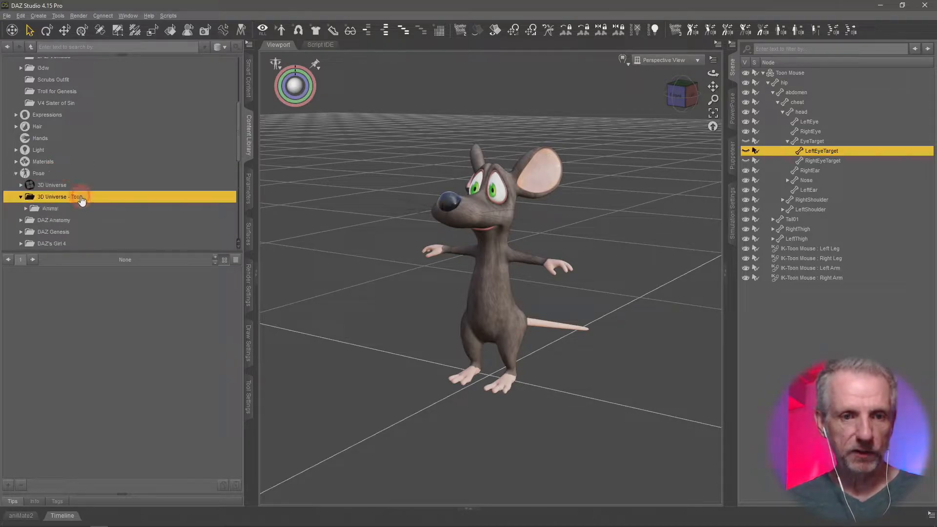
double_click(93, 209)
left_click(97, 219)
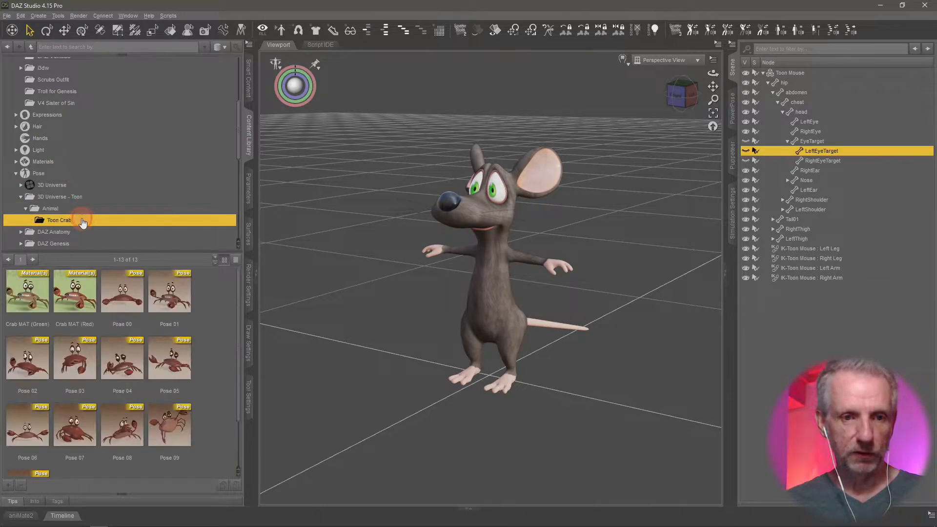
double_click(92, 187)
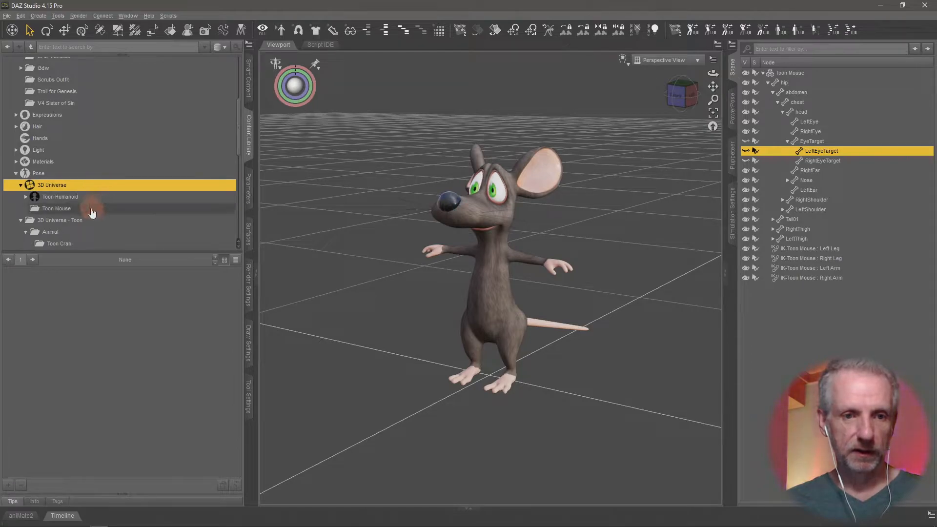
left_click(92, 209)
Select the whole Toon Mouse figure and apply Figure Pose 01 to it.
left_click(187, 304)
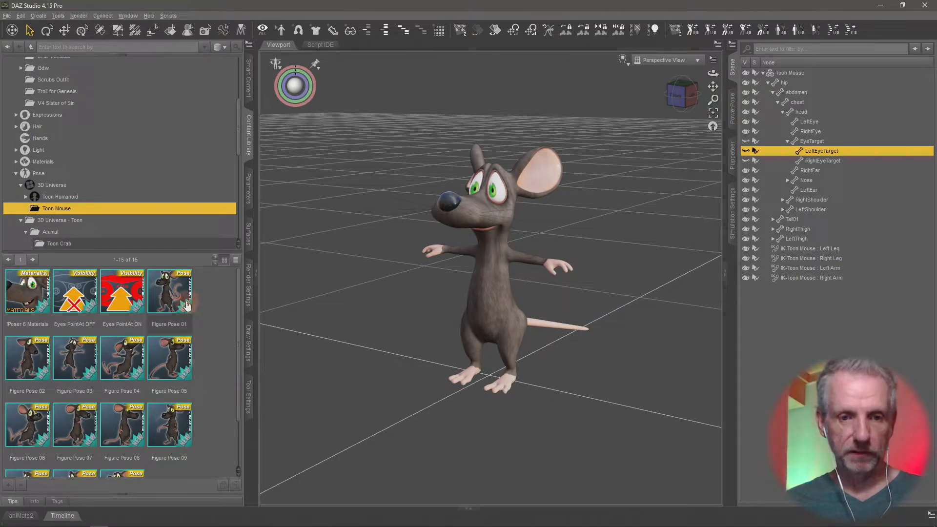
left_click(813, 73)
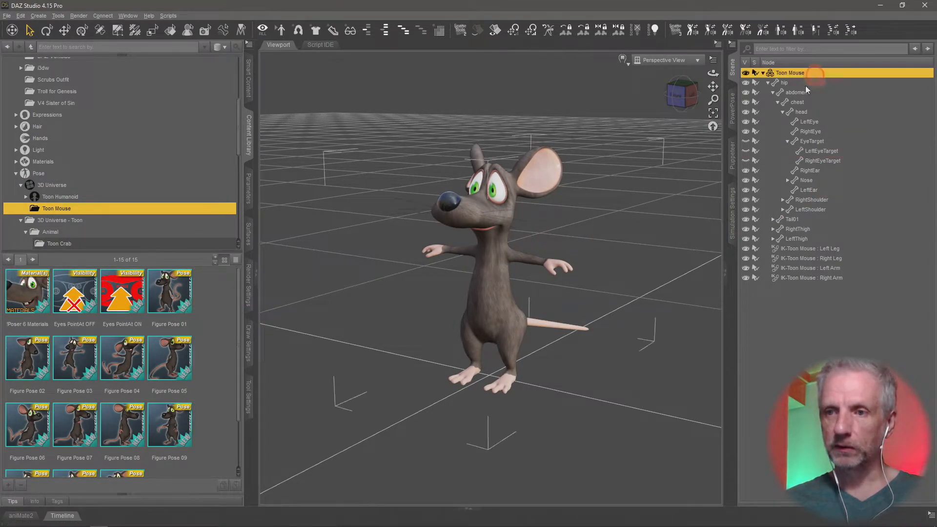
double_click(166, 296)
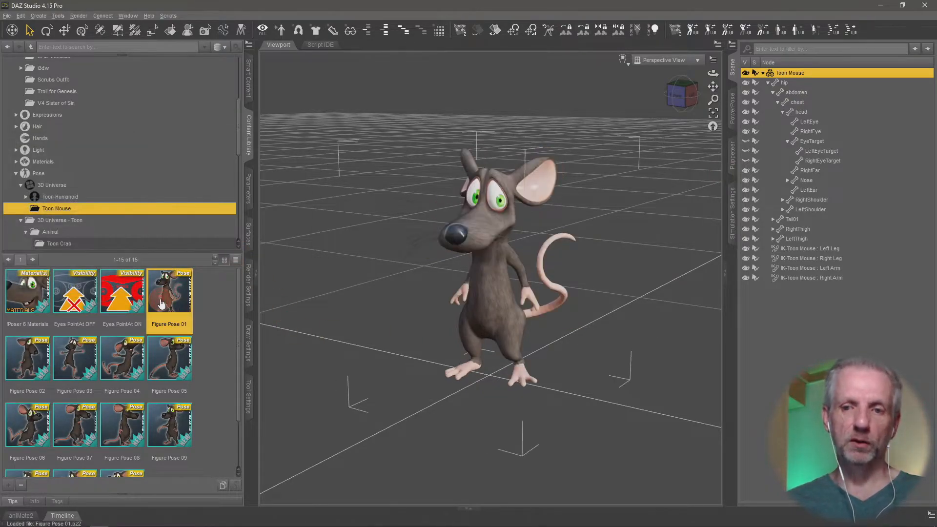
Try Figure Pose 02, Figure Pose 03 and Figure Pose 04 on the Toon Mouse.
mouse_move(468, 353)
middle_mouse_down()
mouse_move(439, 332)
mouse_move(467, 352)
middle_mouse_up()
scroll(468, 353, "up", 3)
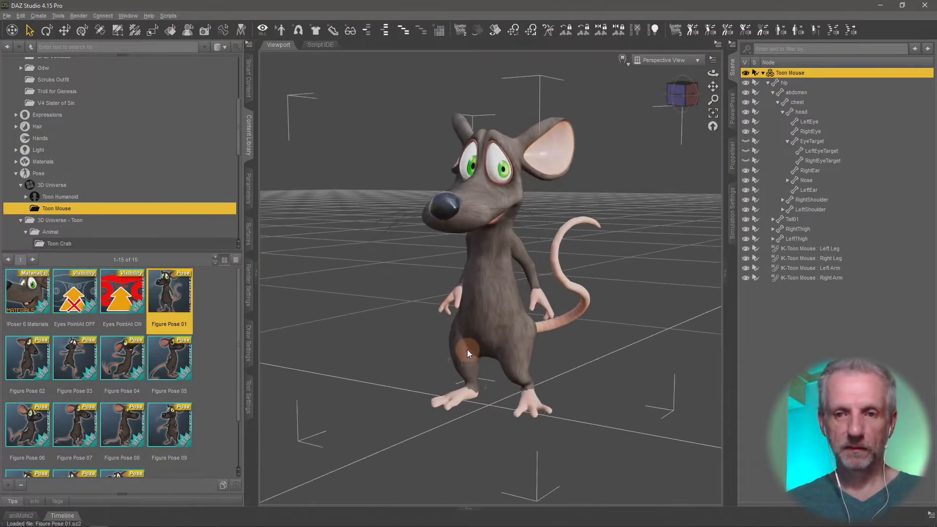
double_click(28, 365)
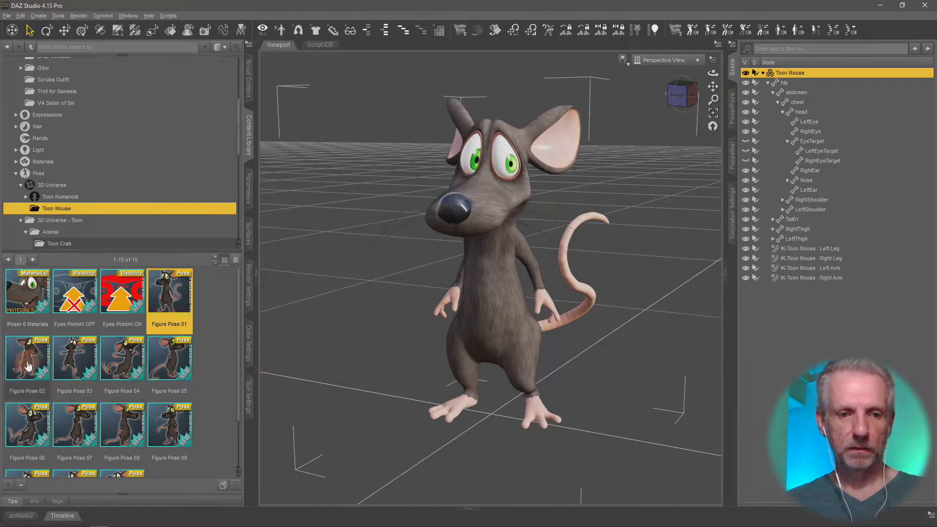
left_click(85, 356)
double_click(86, 356)
middle_click_drag(366, 349, 381, 343)
double_click(126, 369)
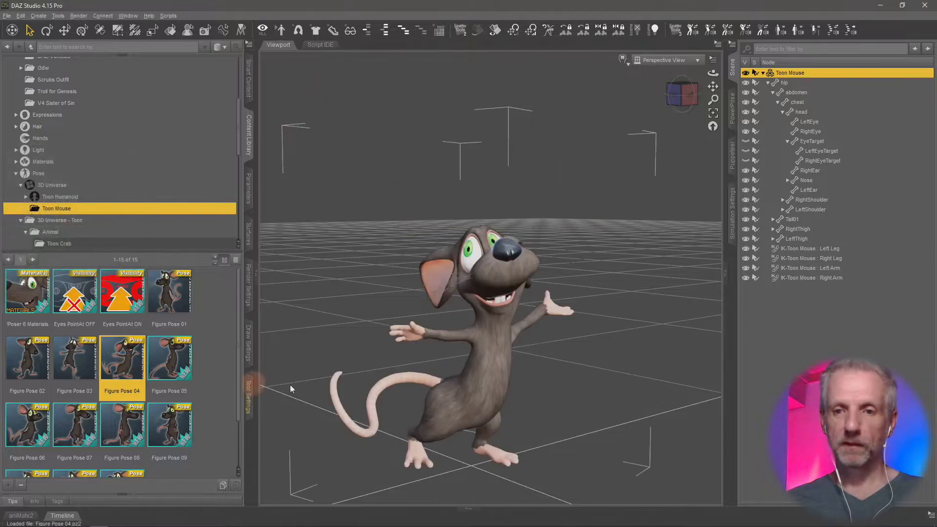
middle_click_drag(445, 398, 446, 398)
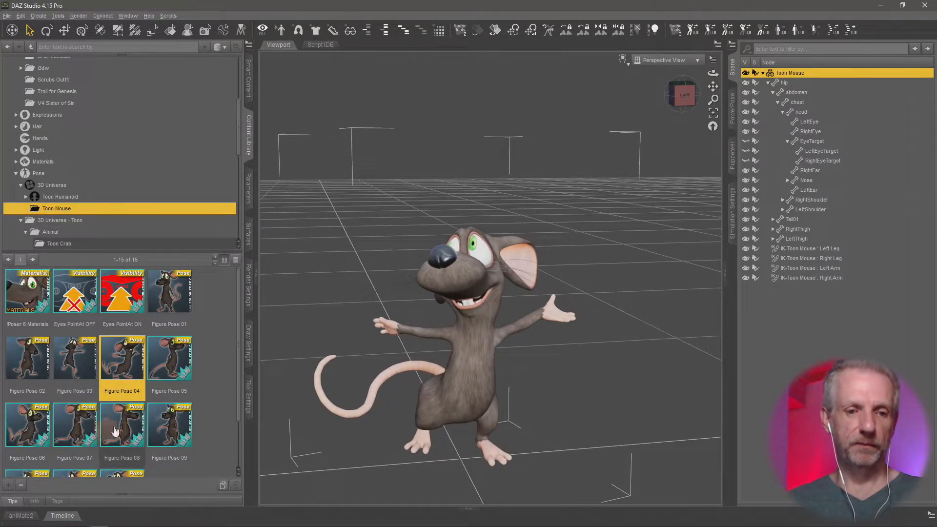
Apply Figure Pose 06 to the Toon Mouse and collapse its bone hierarchy in the scene list.
double_click(44, 430)
middle_click_drag(445, 431, 463, 362)
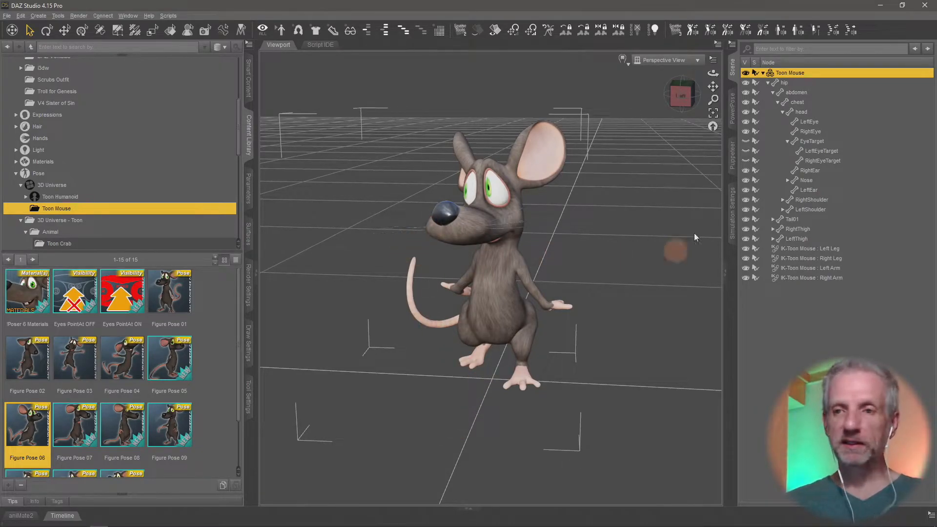
left_click(763, 73)
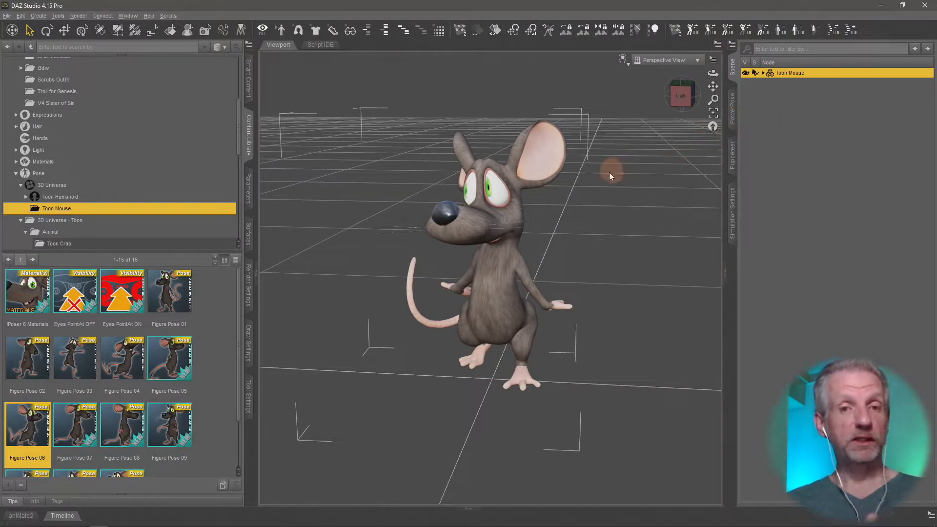
Start a Wavefront OBJ export of the figure and create a folder named Toon Mouse inside ! BLENDER.
left_click(7, 16)
left_click(51, 131)
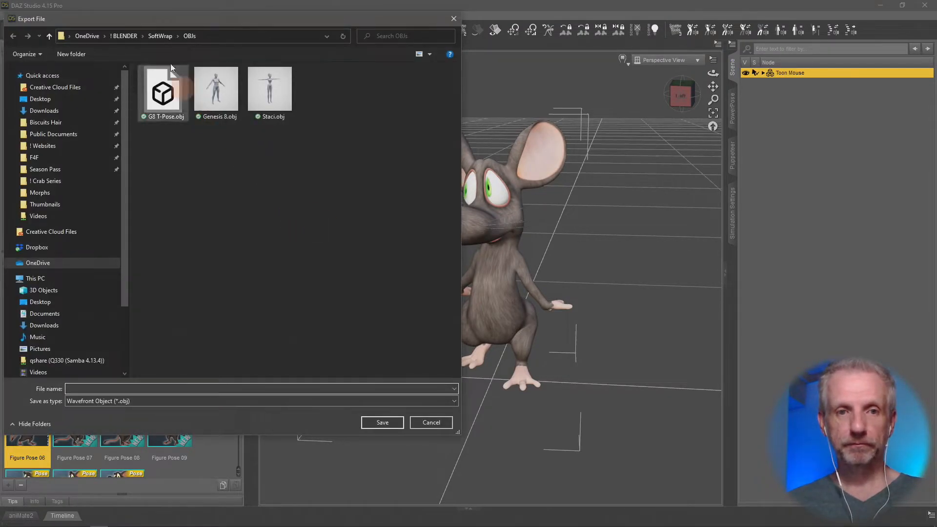
left_click(136, 35)
right_click(213, 257)
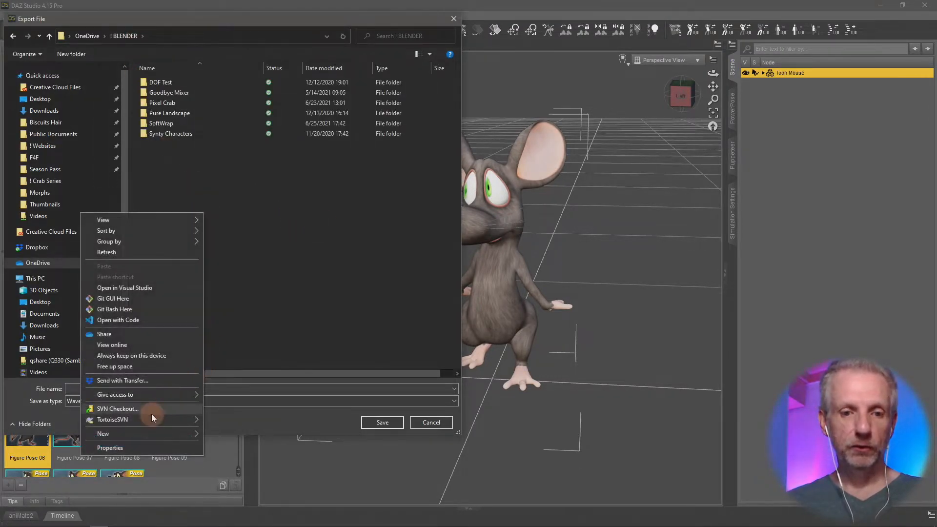
mouse_move(151, 435)
left_click(239, 437)
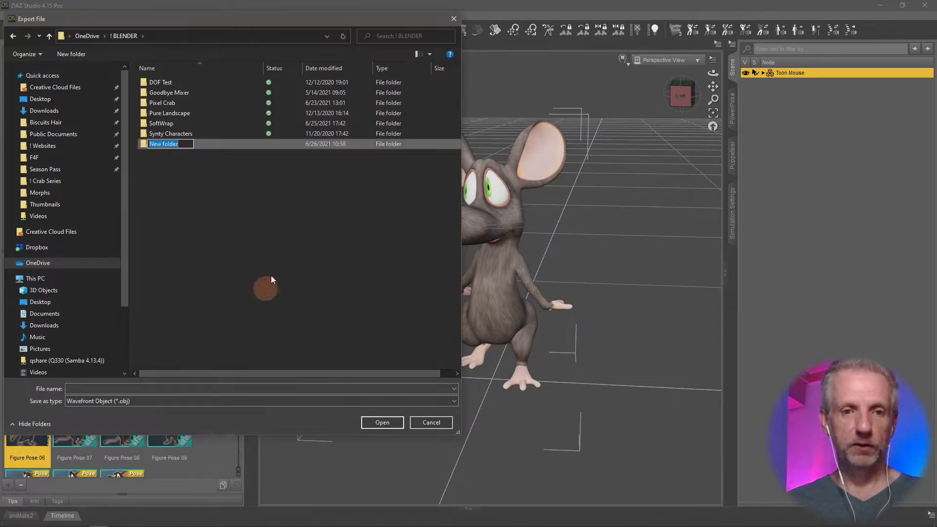
type("Toon Mouse")
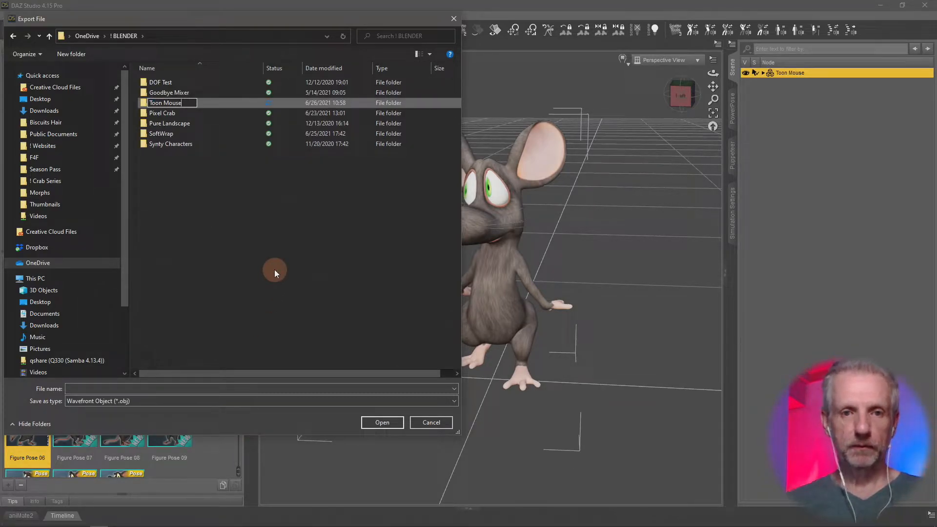
key("Return")
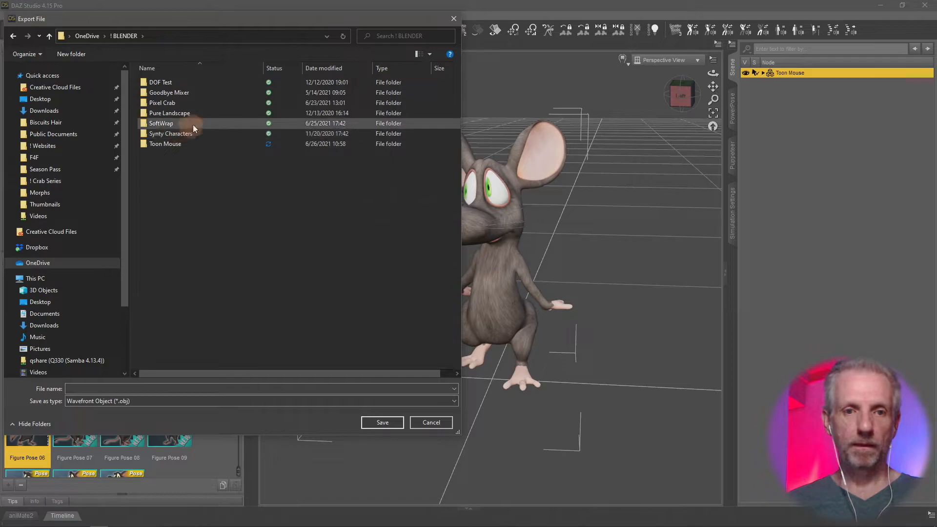
Create a subfolder named OBJs inside the Toon Mouse folder.
double_click(179, 147)
right_click(220, 162)
mouse_move(183, 394)
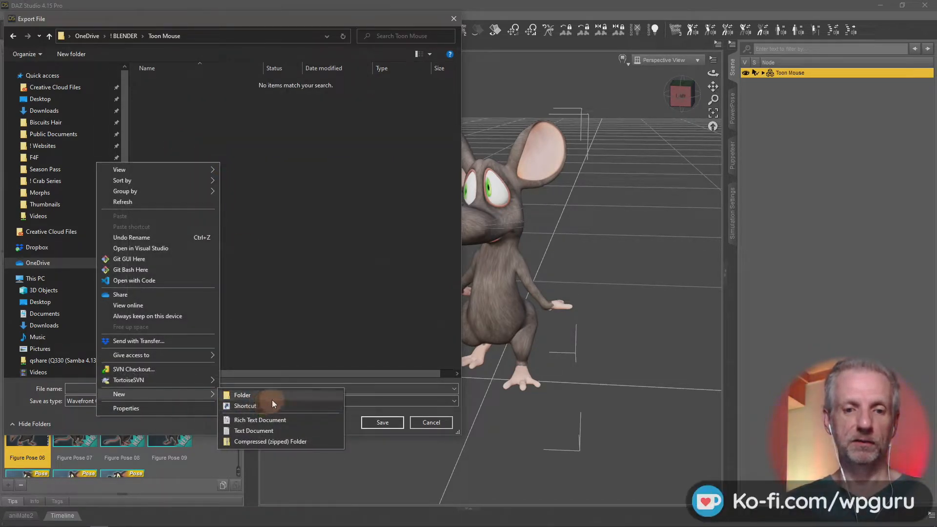
left_click(271, 396)
type("OBJs")
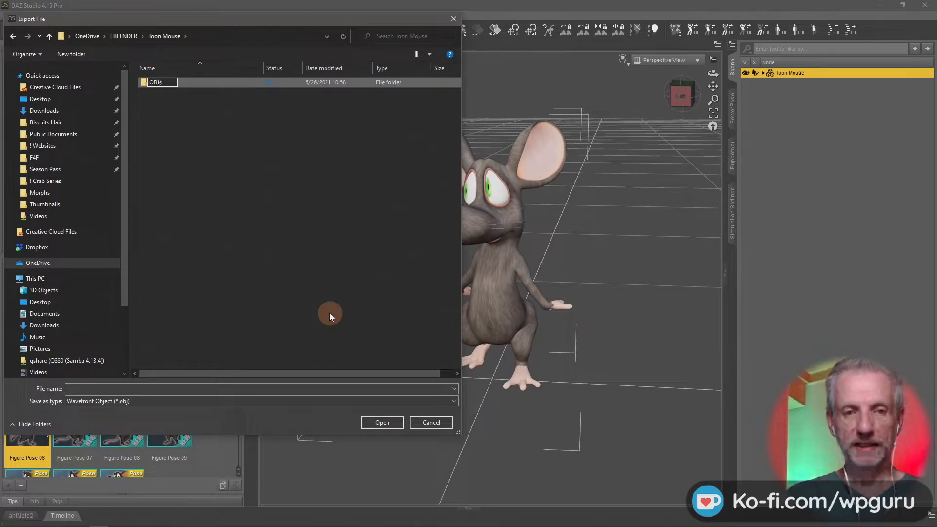
left_click(227, 154)
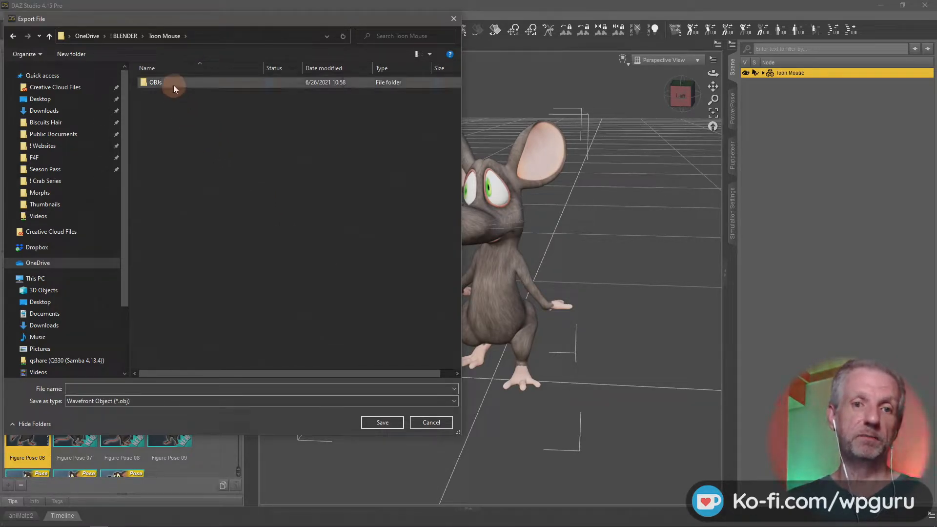
Save the export in the OBJs folder under the file name Toon Mouse Posed.
double_click(174, 83)
left_click(250, 389)
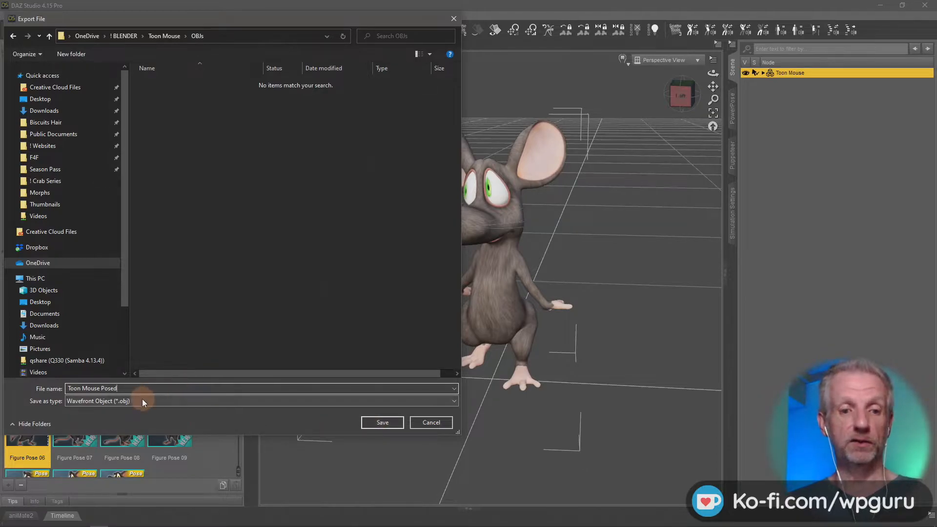
left_click(384, 423)
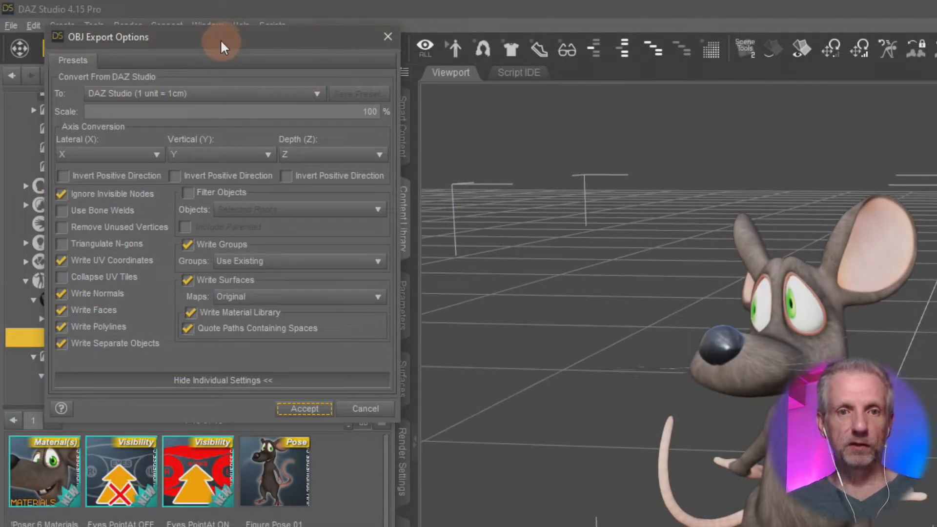
Base the OBJ export on the DAZ Studio (1 unit = 1cm) preset, set the scale to 1% and run the export.
left_click(253, 98)
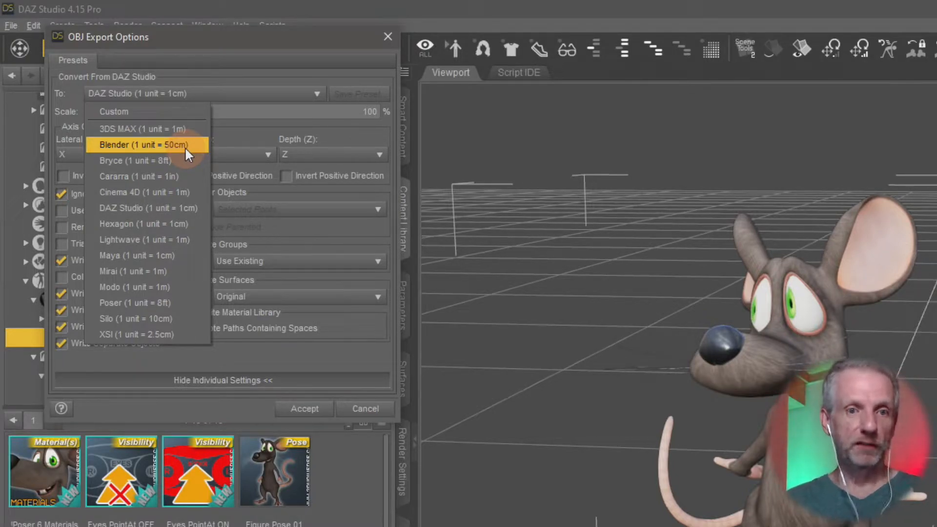
left_click(172, 207)
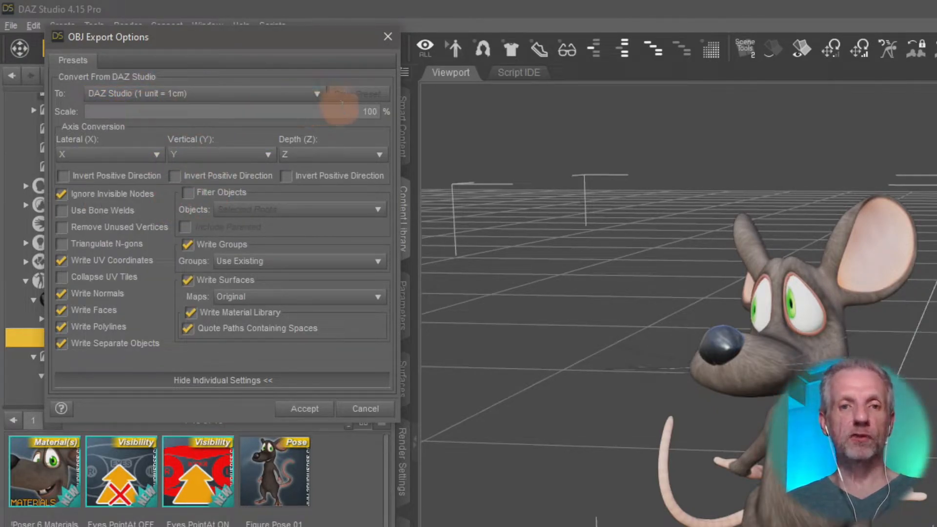
left_click_drag(341, 110, 410, 107)
type("1")
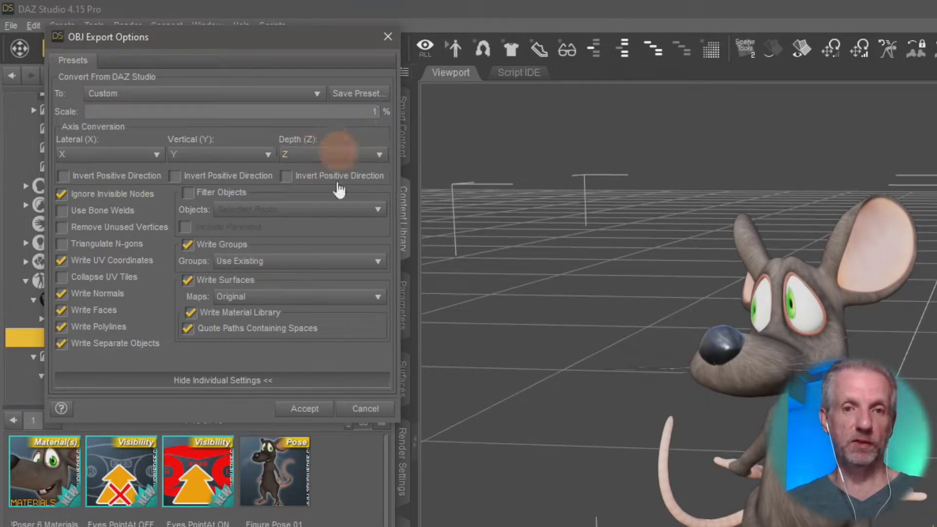
left_click(303, 410)
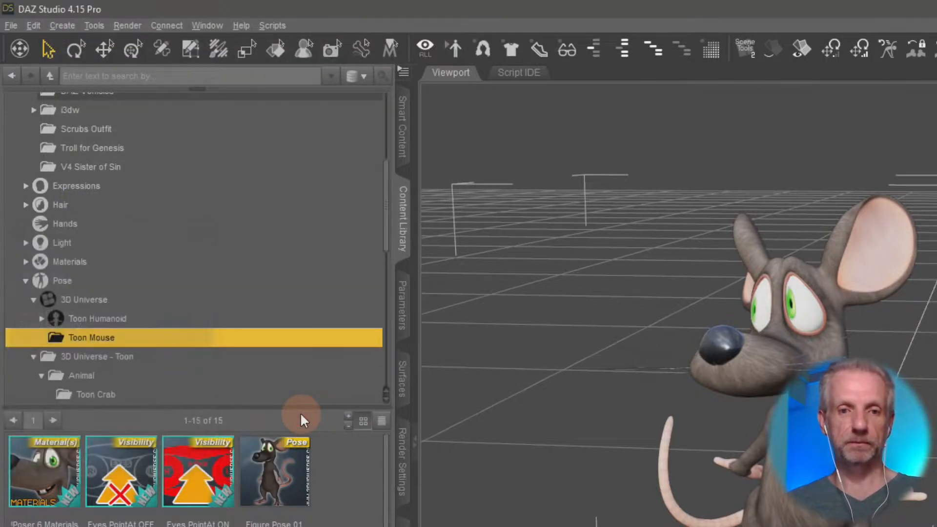
Switch to Blender and start a Wavefront (.obj) import.
key("alt+Tab")
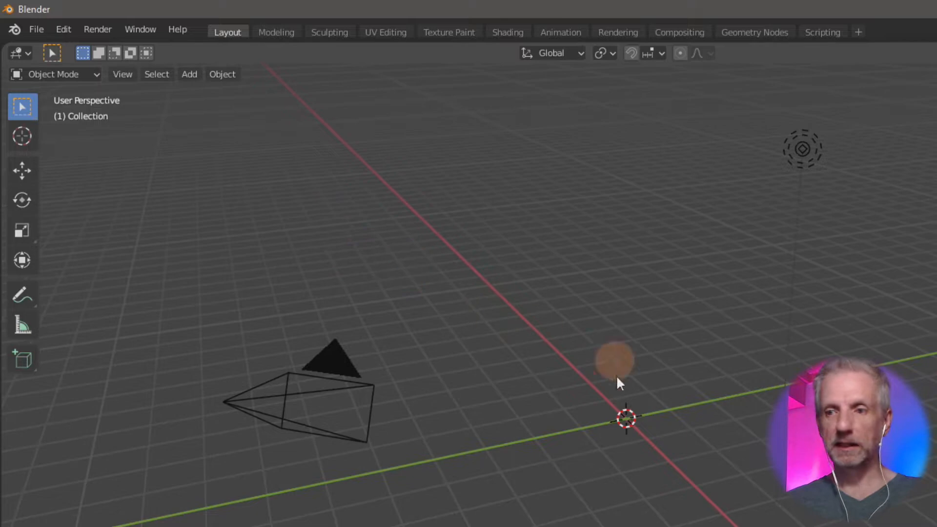
left_click(37, 30)
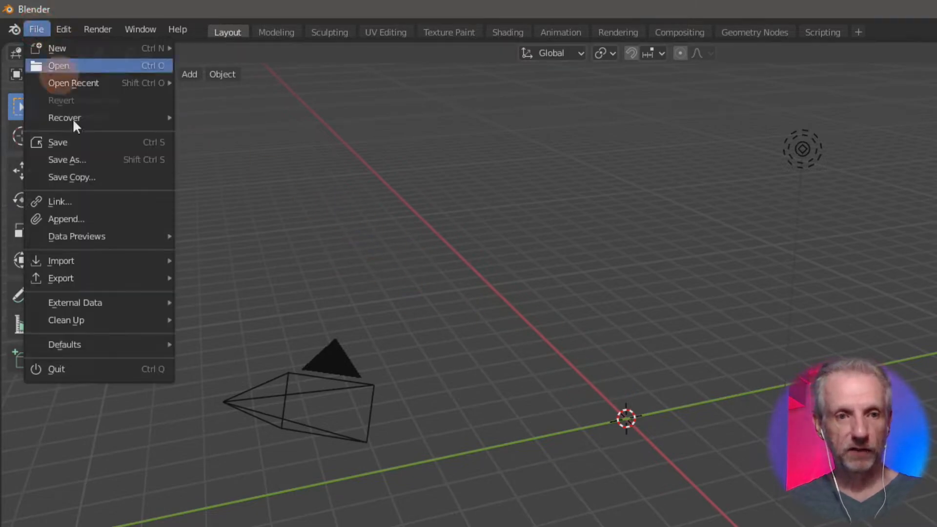
left_click(149, 261)
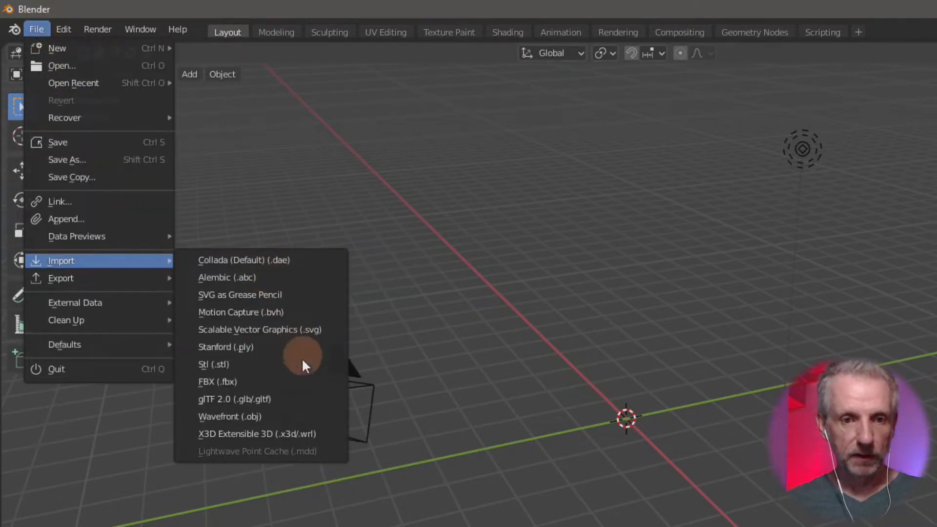
left_click(298, 415)
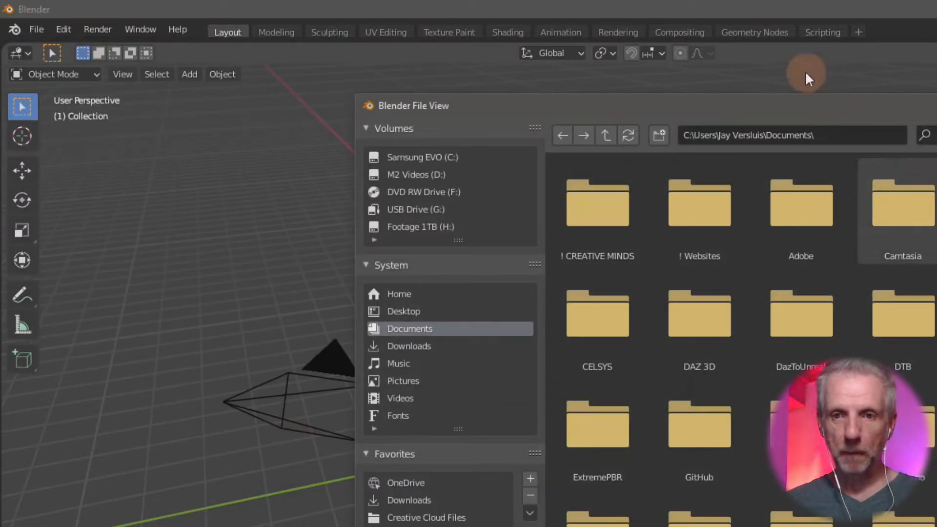
Browse from OneDrive through ! BLENDER and Toon Mouse to the OBJs folder and select Toon Mouse Posed.obj.
left_click_drag(710, 94, 614, 64)
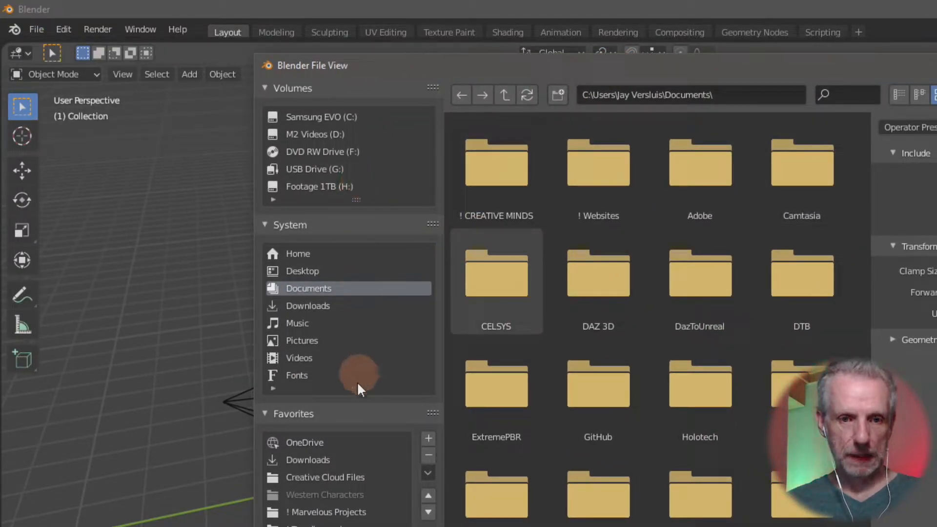
left_click(335, 434)
double_click(487, 174)
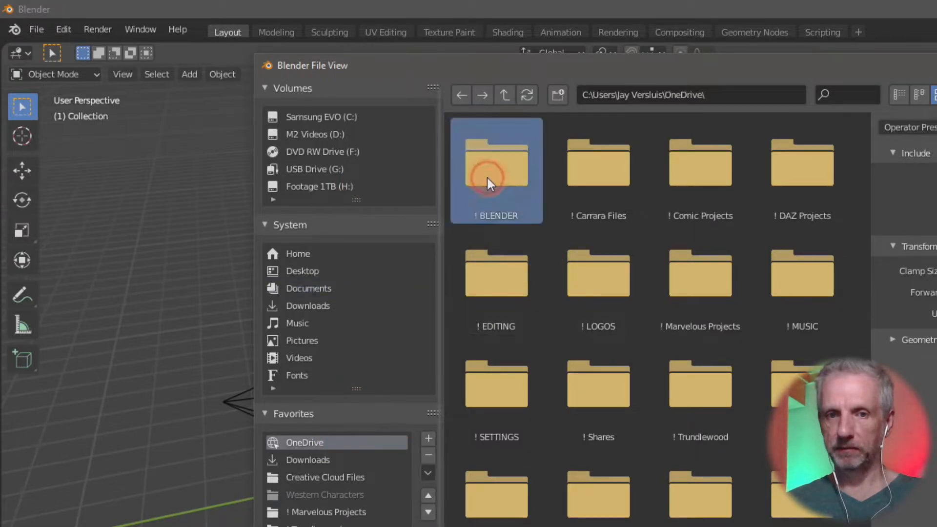
double_click(701, 283)
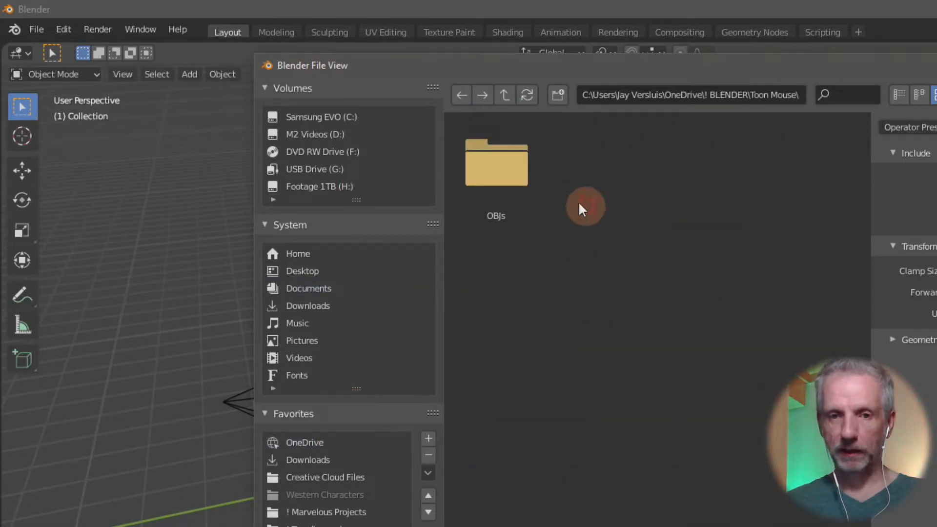
left_click(531, 187)
double_click(531, 187)
left_click(517, 180)
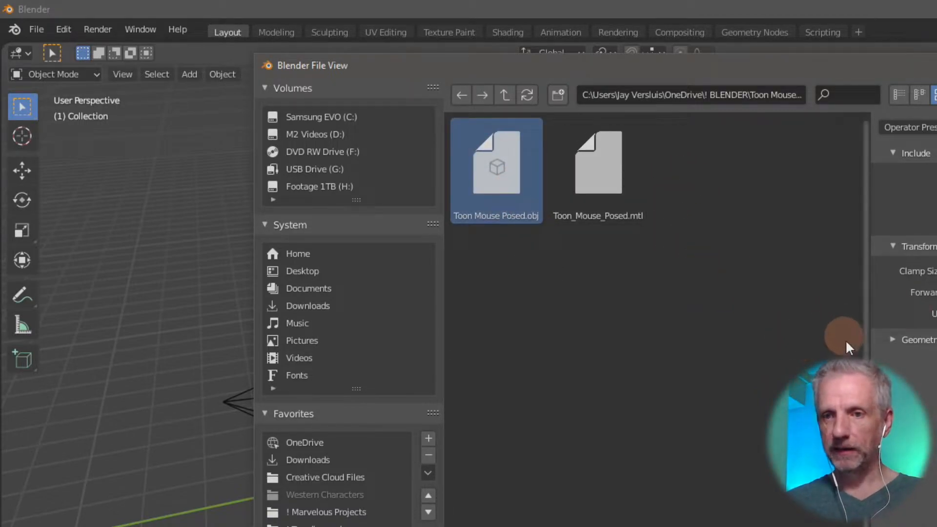
Show the geometry import options, leave them on Split and import the selected OBJ.
left_click(900, 340)
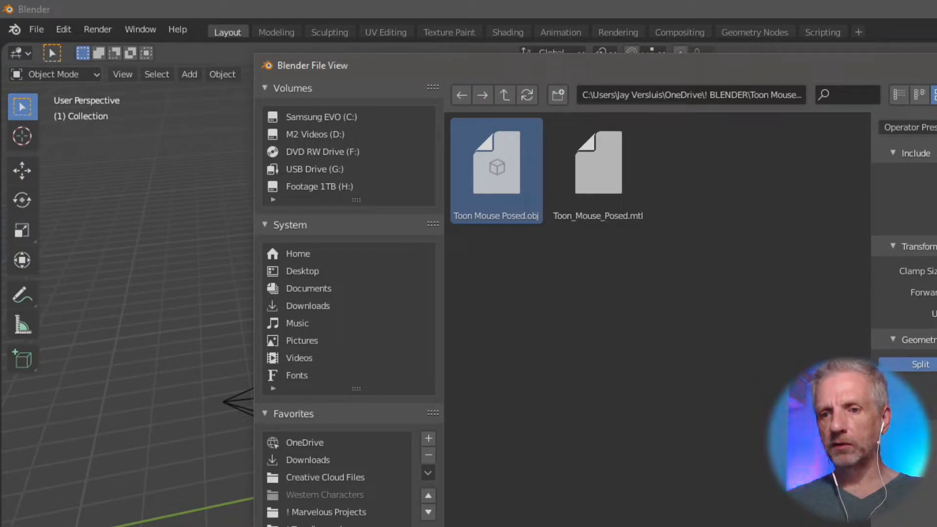
left_click(930, 365)
left_click(930, 365)
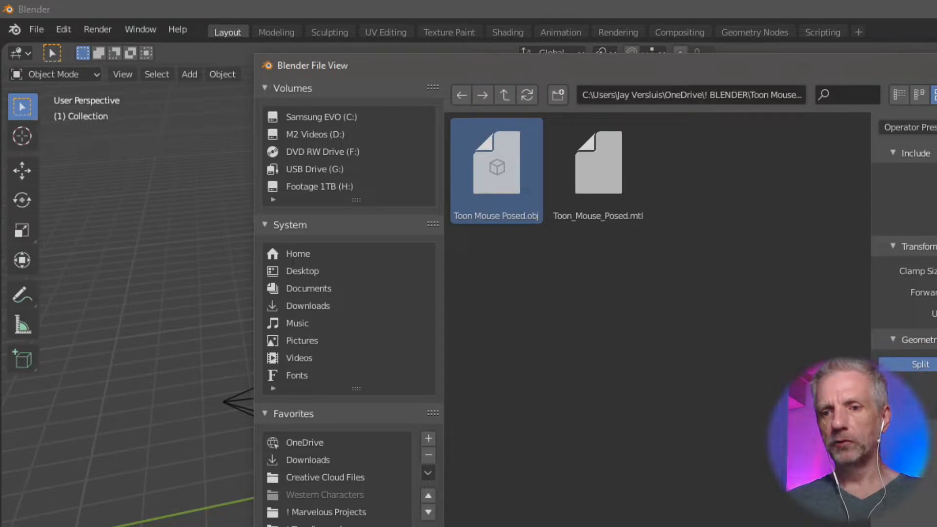
key("Return")
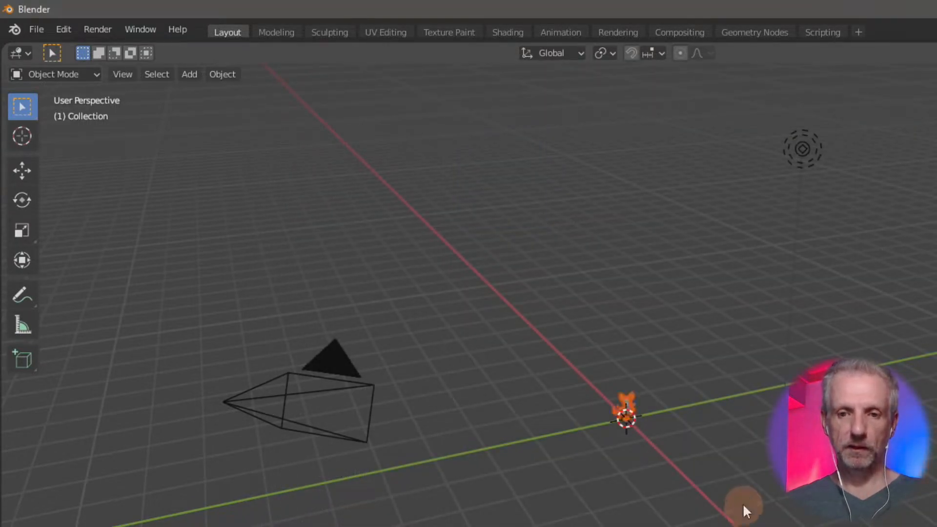
Inspect the imported Toon Mouse up close and select its whole mesh.
key("KP_Decimal")
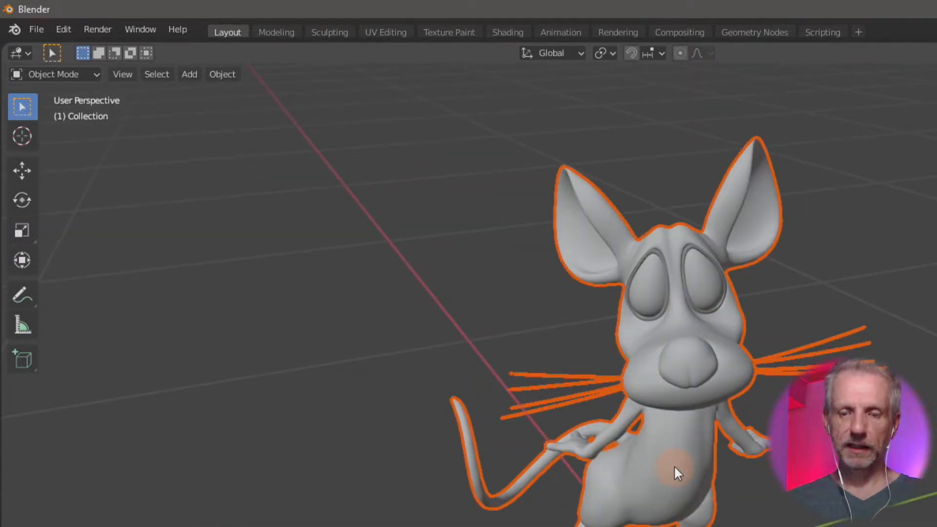
scroll(674, 464, "down", 2)
middle_click_drag(675, 465, 741, 447)
middle_click_drag(741, 447, 610, 443)
key("alt+a")
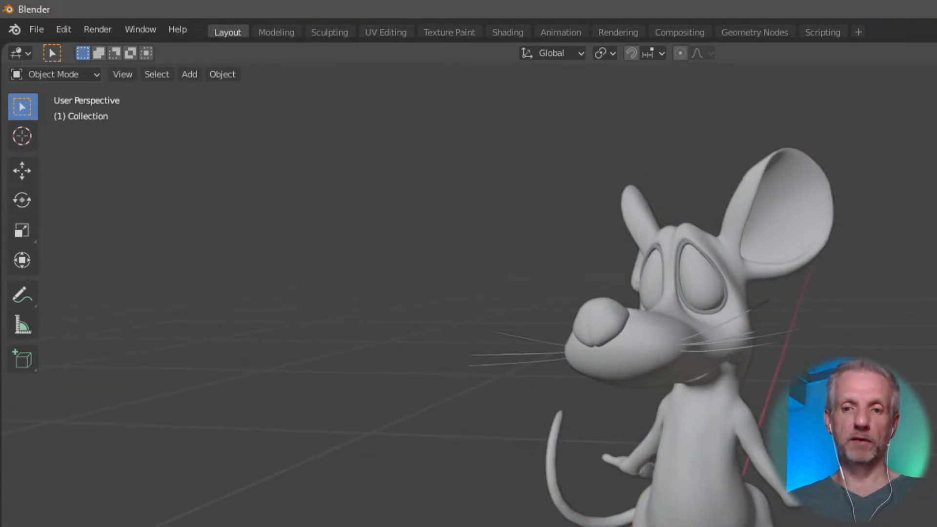
left_click(710, 463)
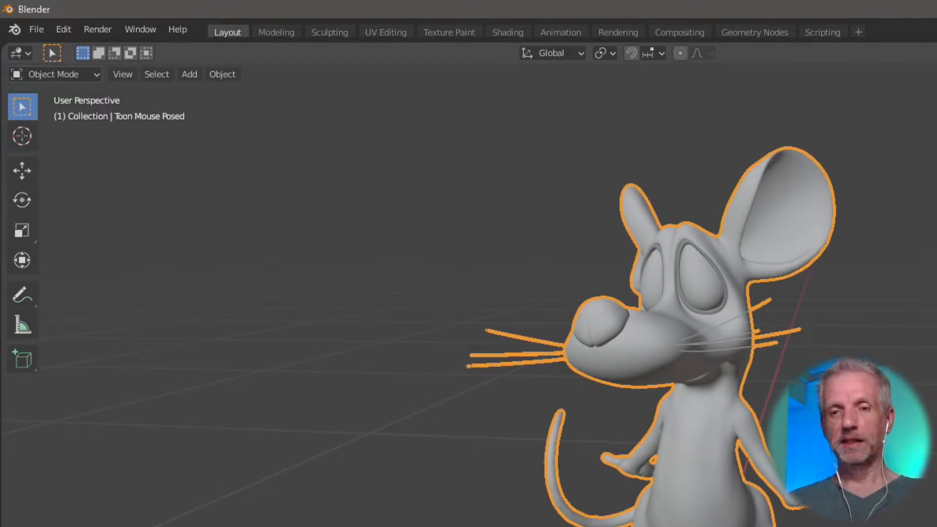
key("alt+a")
left_click(722, 474)
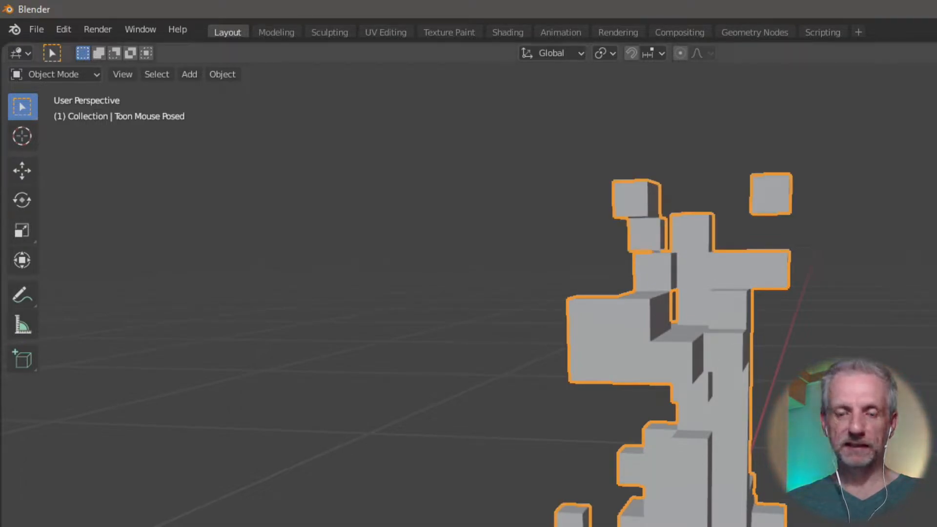
Examine the Toon Mouse's block remesh from several sides at coarse to fine octree depths.
middle_click_drag(440, 312, 583, 310)
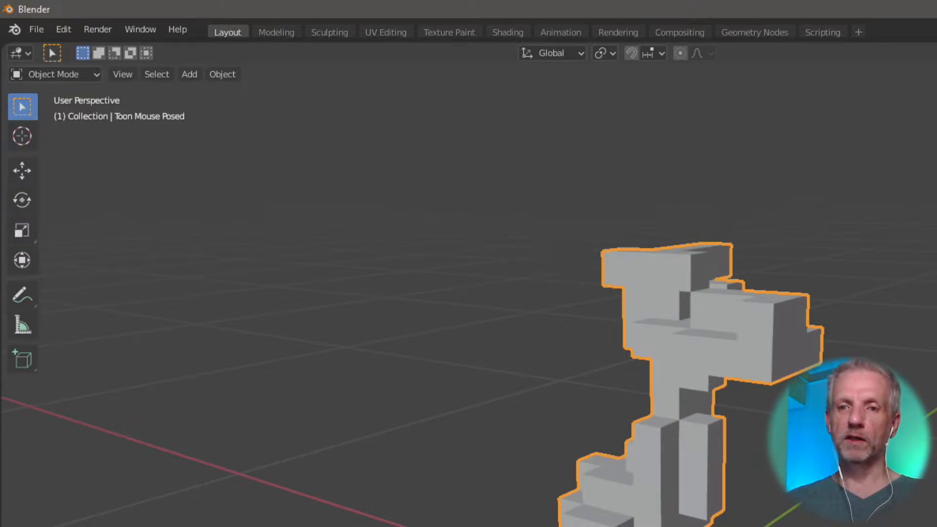
middle_click_drag(489, 313, 537, 325)
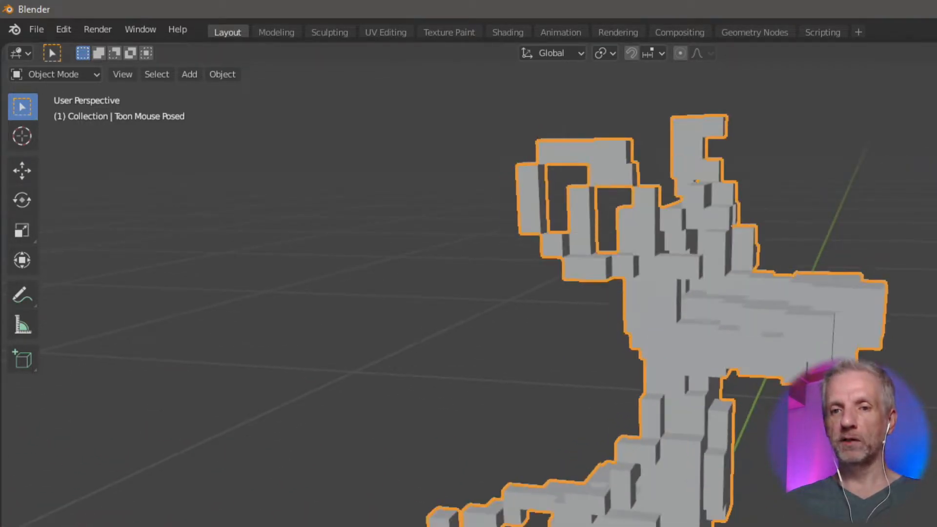
middle_click_drag(537, 312, 510, 305)
scroll(510, 306, "up", 1)
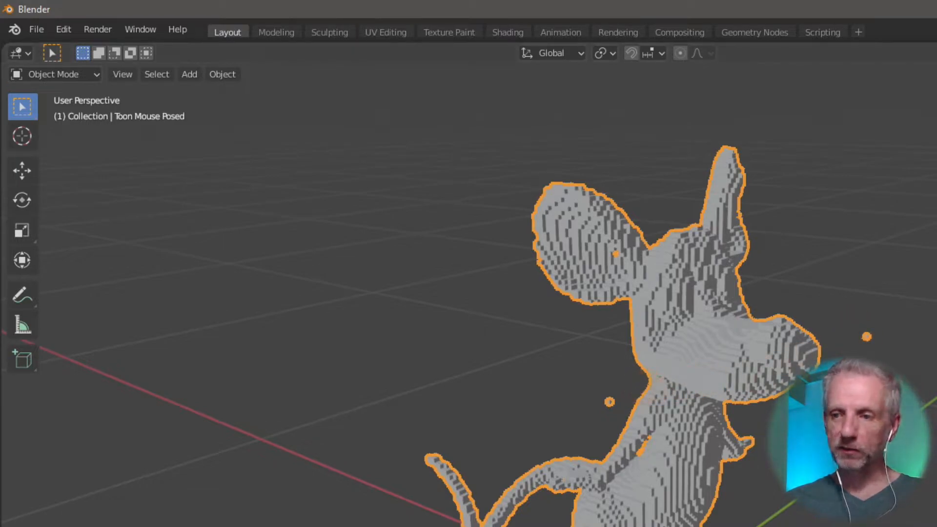
key("i")
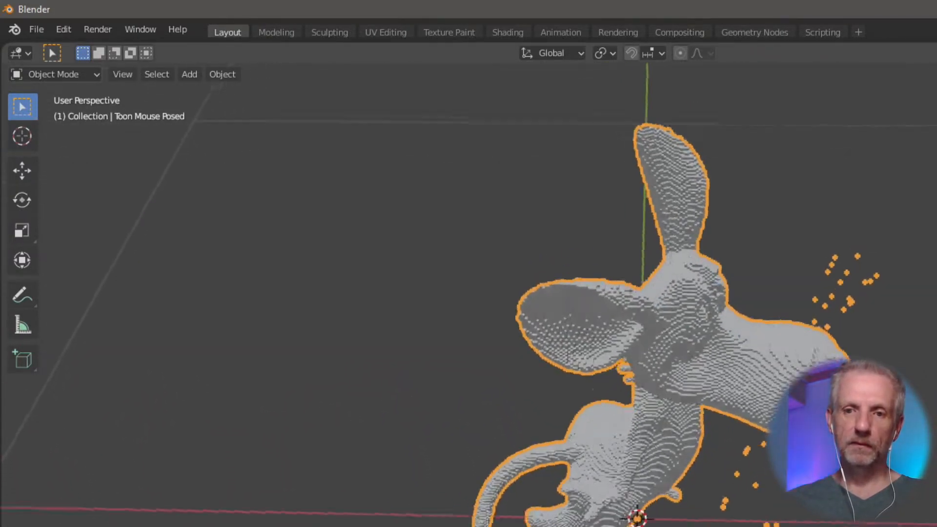
middle_click_drag(928, 525, 840, 525)
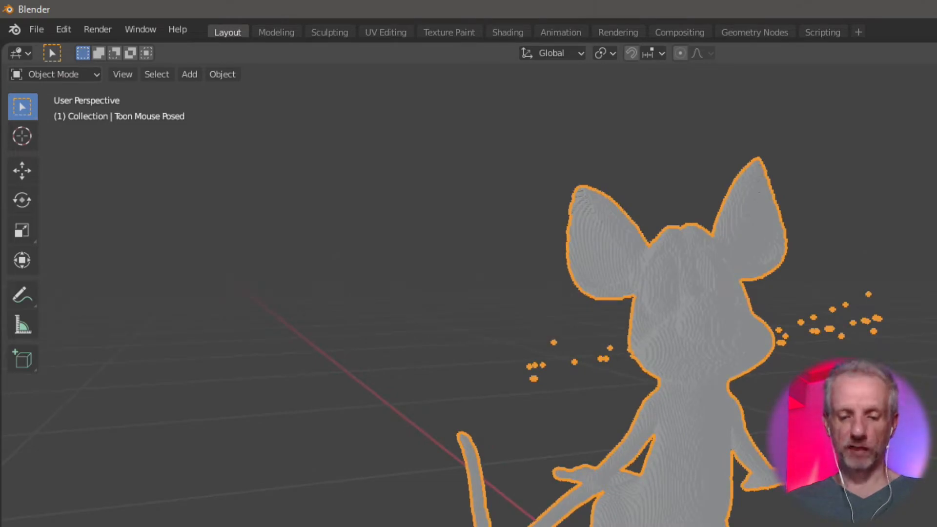
Check the Toon Mouse through the camera and up close, and show the view settings.
key("KP_0")
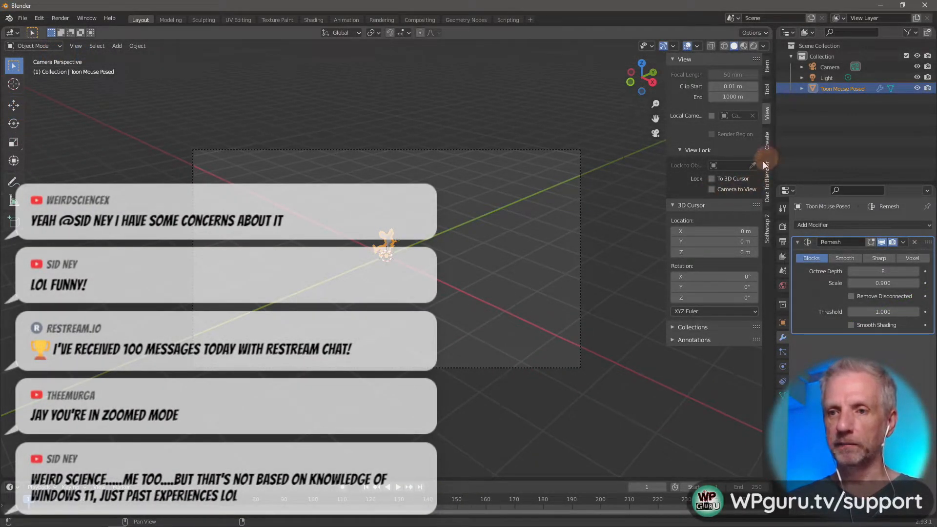
key("n")
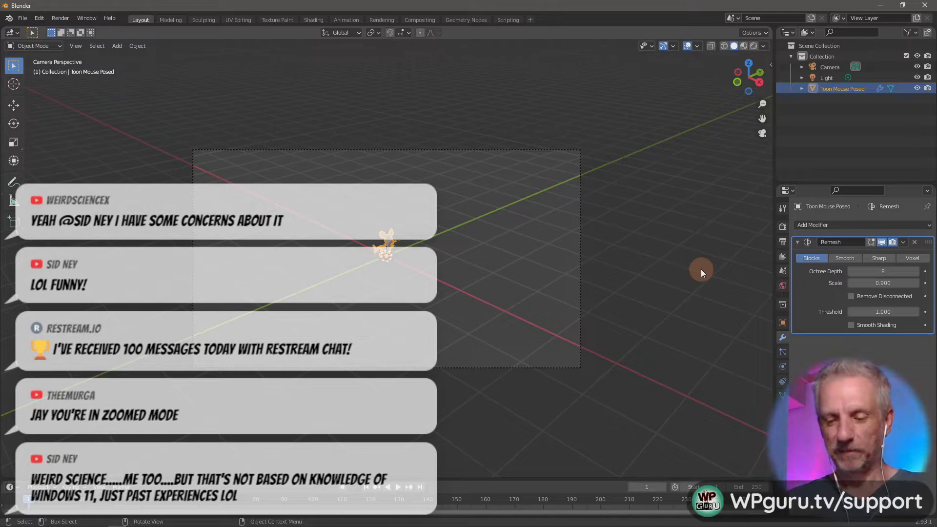
key("KP_Decimal")
middle_click_drag(654, 282, 605, 282)
key("n")
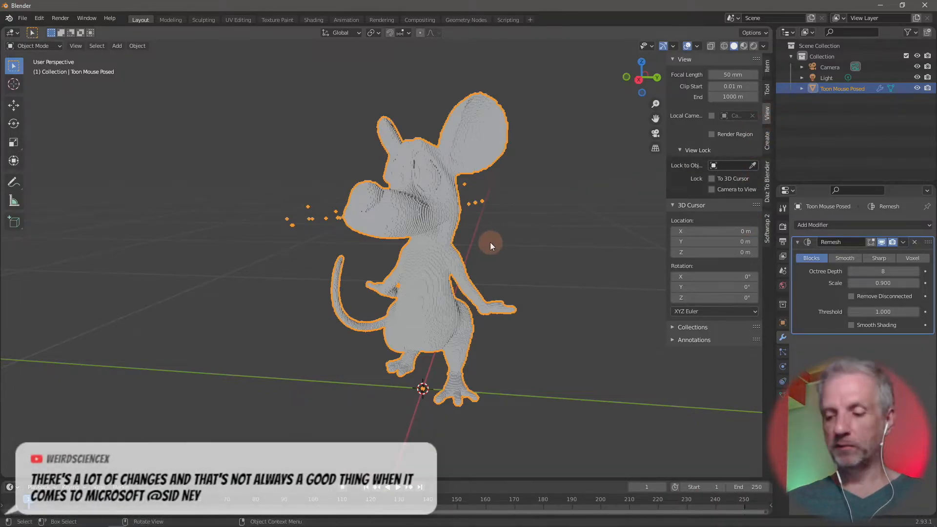
Lock the camera to the view, frame the whole Toon Mouse in the camera, and unlock it again.
key("KP_0")
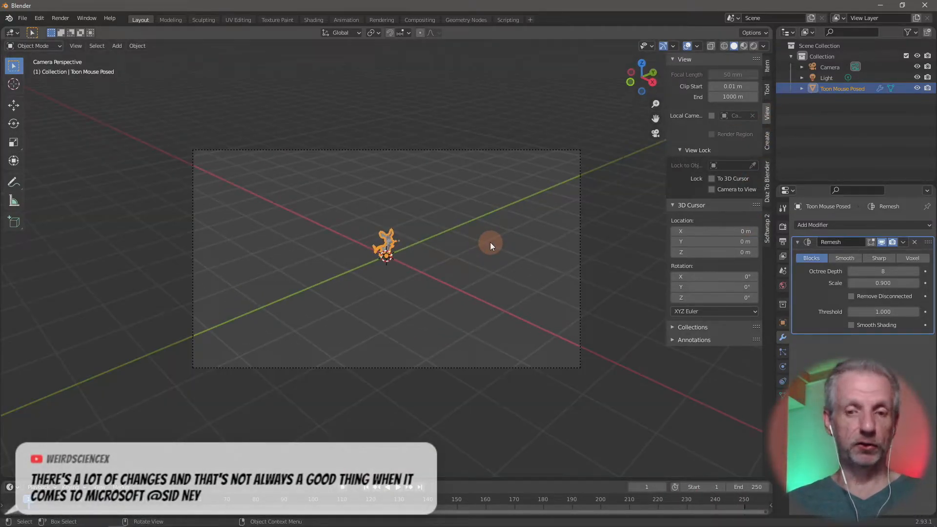
scroll(491, 244, "up", 3)
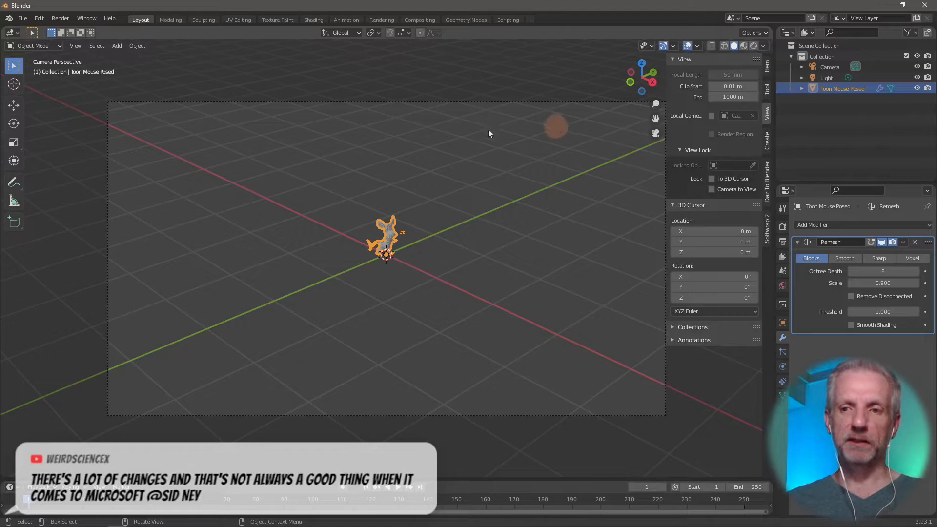
left_click(712, 189)
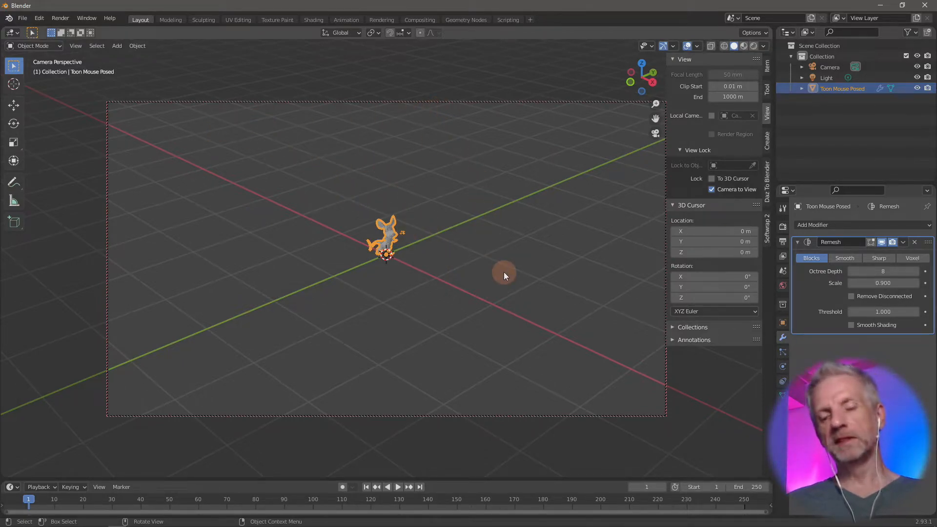
middle_click_drag(504, 272, 430, 253)
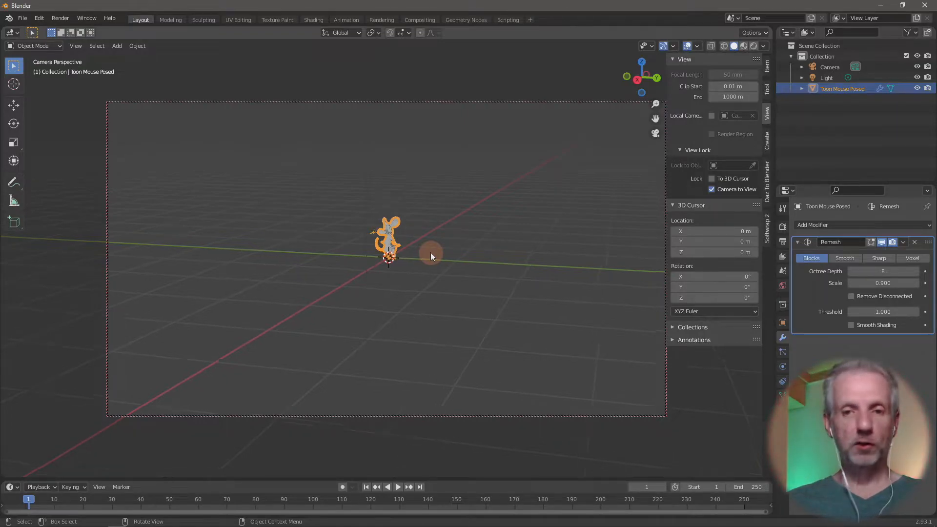
key("KP_Decimal")
middle_click_drag(453, 291, 535, 271)
scroll(545, 294, "up", 1)
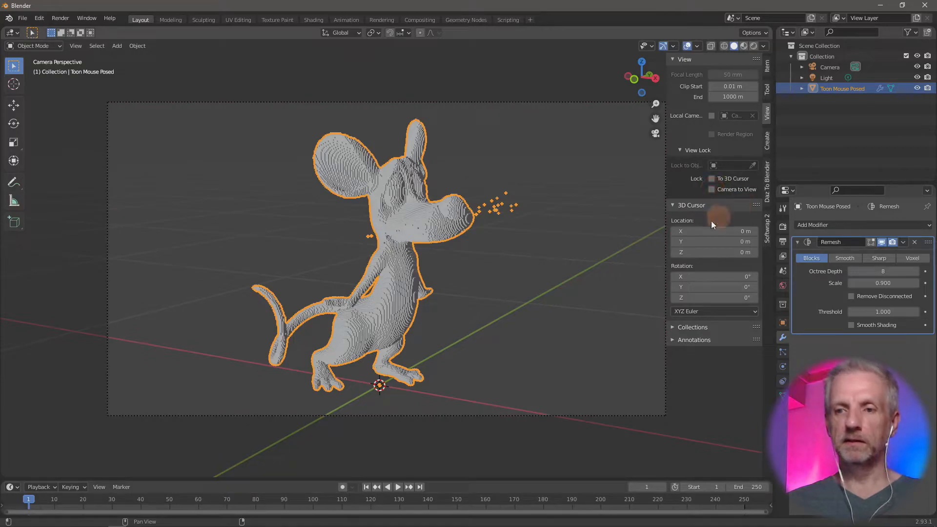
key("n")
Select the light and move it in the horizontal plane to about X -3.45 m, Y -2.11 m.
middle_click_drag(571, 246, 643, 254)
scroll(461, 264, "up", 5)
scroll(460, 263, "down", 10)
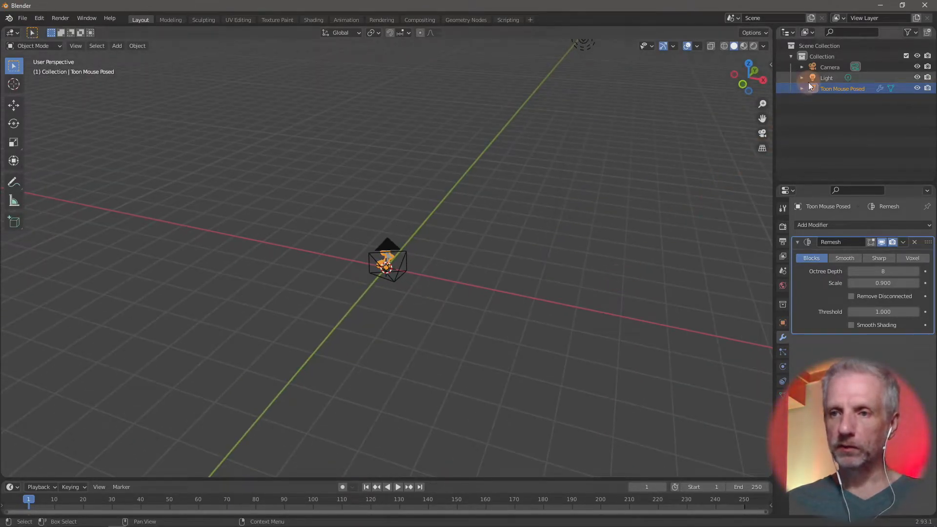
left_click(821, 77)
middle_click_drag(558, 229, 634, 259)
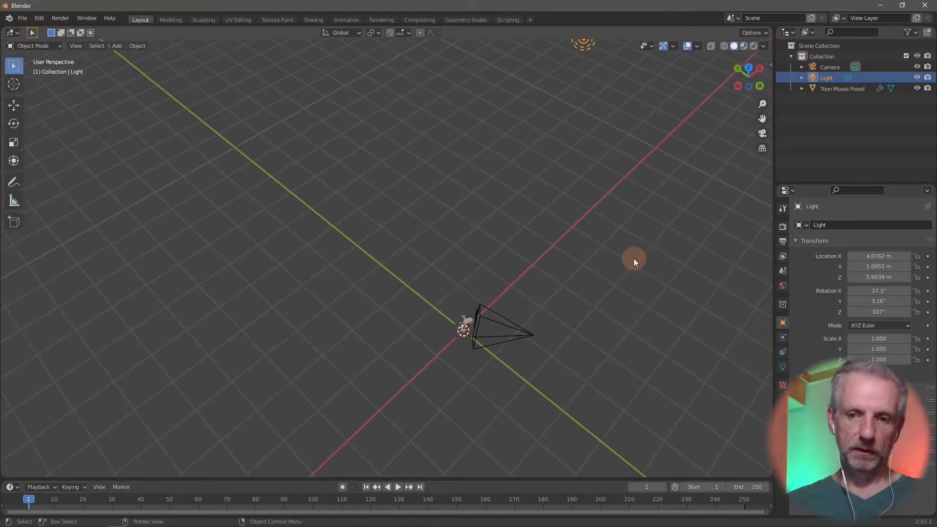
key("g")
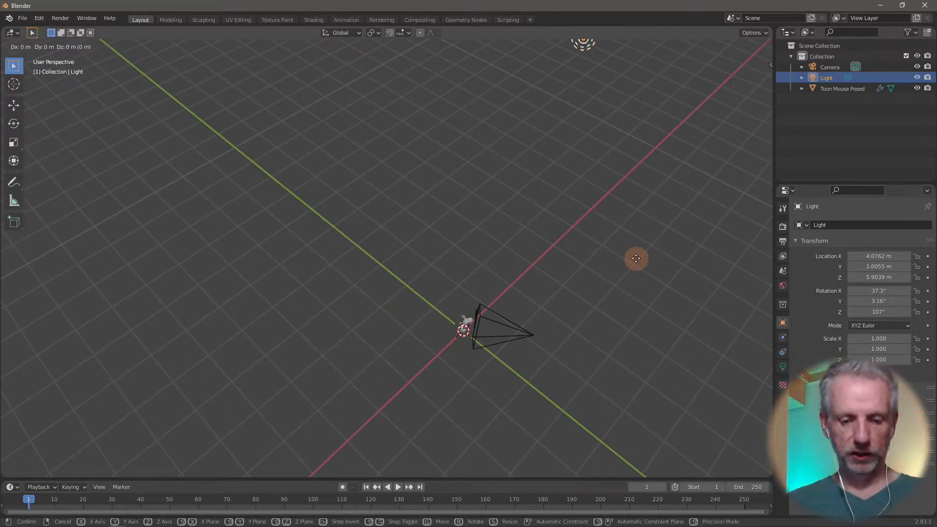
key("shift+z")
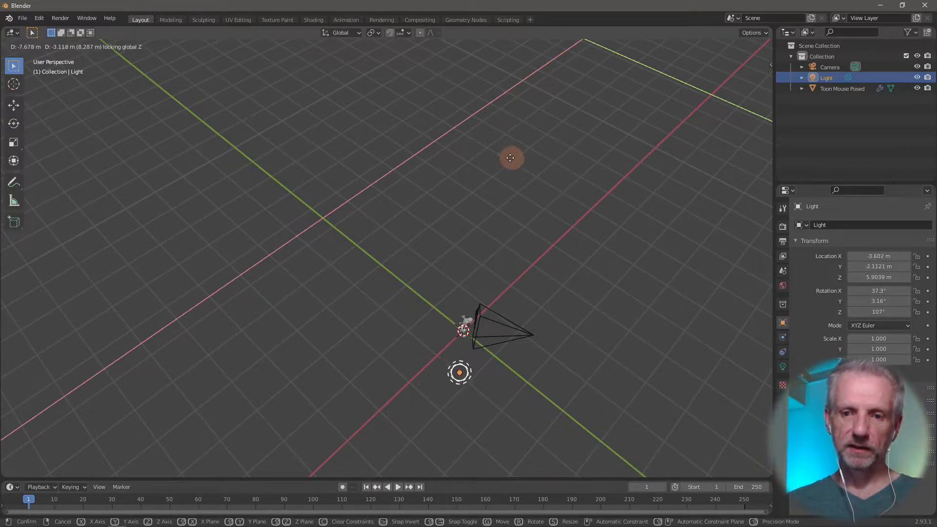
left_click(518, 151)
Lower the light along Z to about -1.93 m.
middle_click_drag(552, 163, 520, 163)
scroll(519, 163, "down", 11)
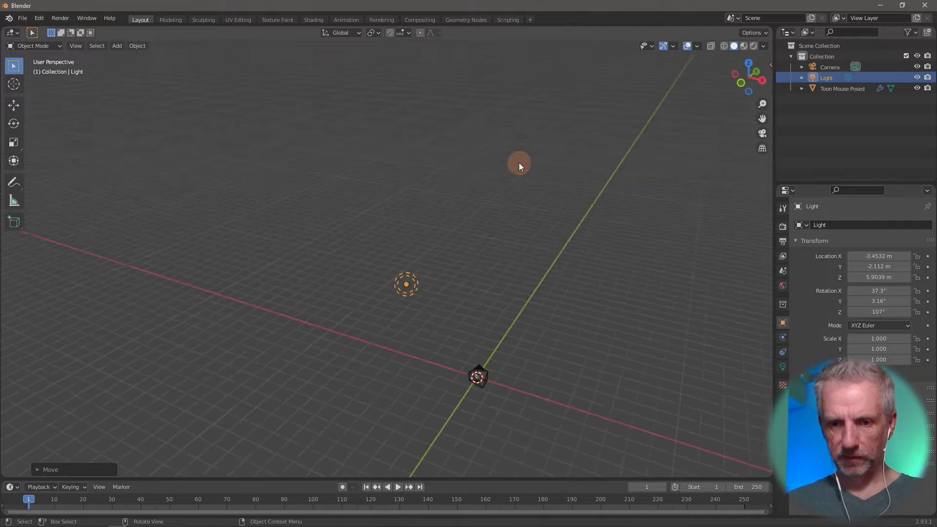
scroll(520, 163, "up", 2)
key("g")
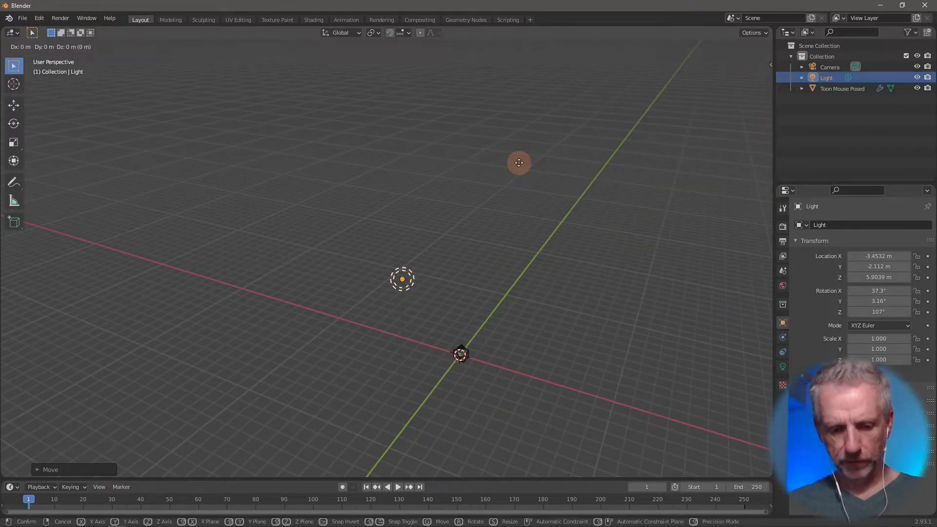
key("z")
left_click(547, 264)
key("KP_Decimal")
scroll(658, 276, "down", 5)
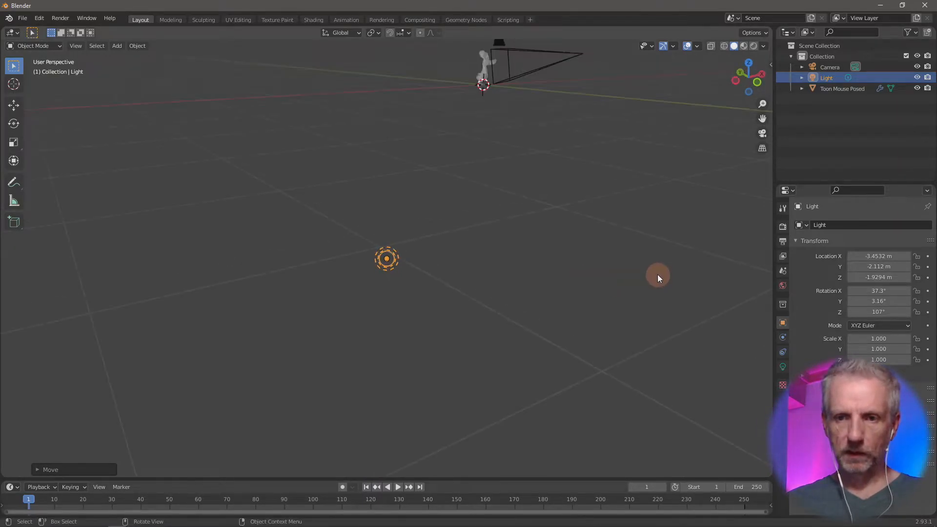
middle_click_drag(598, 204, 472, 222)
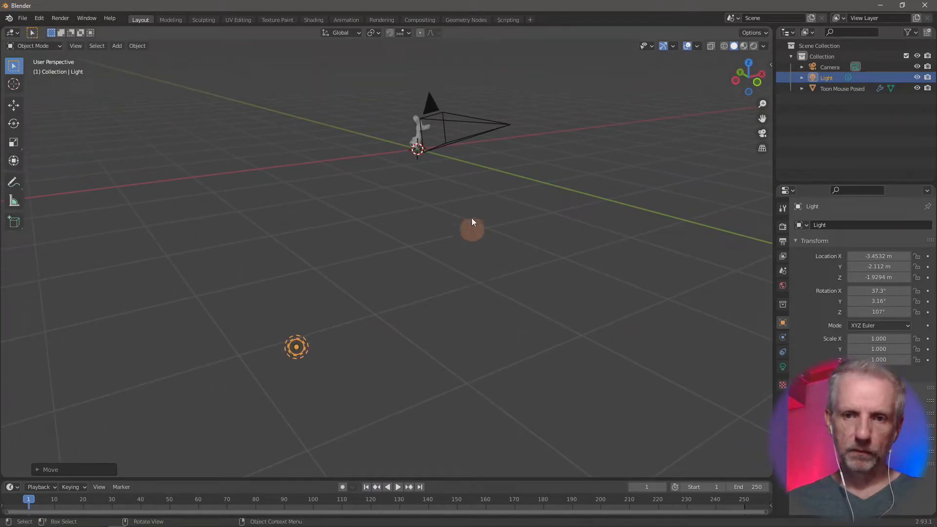
Check the Toon Mouse against the light's position, and raise the light along Z to about 0.85 m.
left_click(418, 139)
key("KP_Decimal")
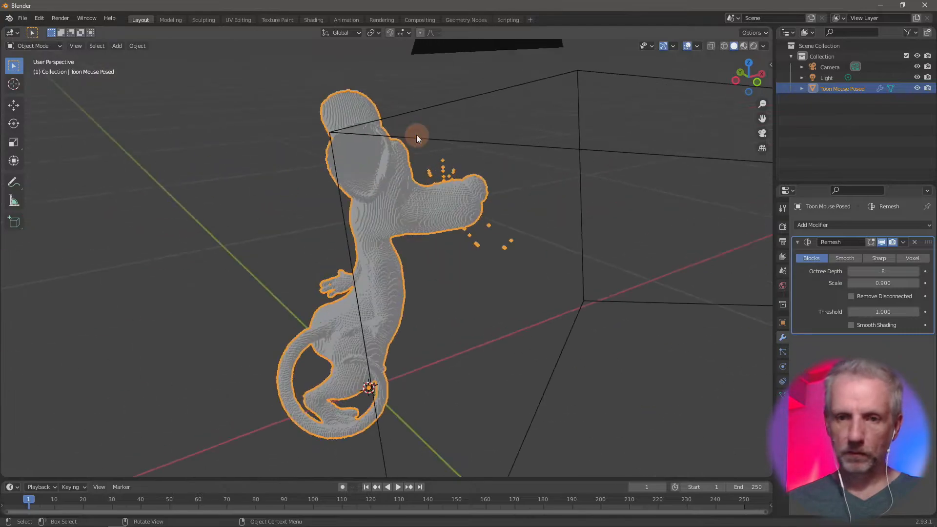
scroll(517, 210, "up", 6)
scroll(516, 210, "down", 8)
scroll(516, 209, "down", 10)
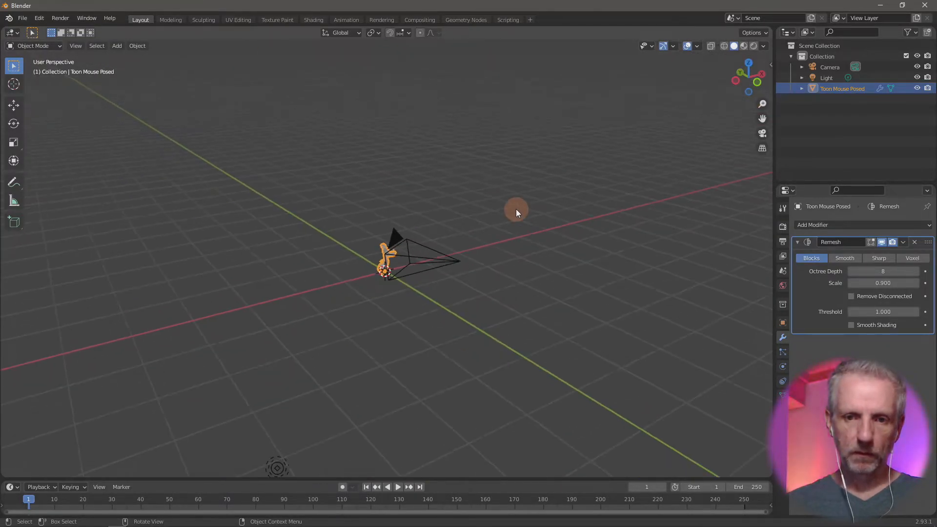
left_click(332, 365)
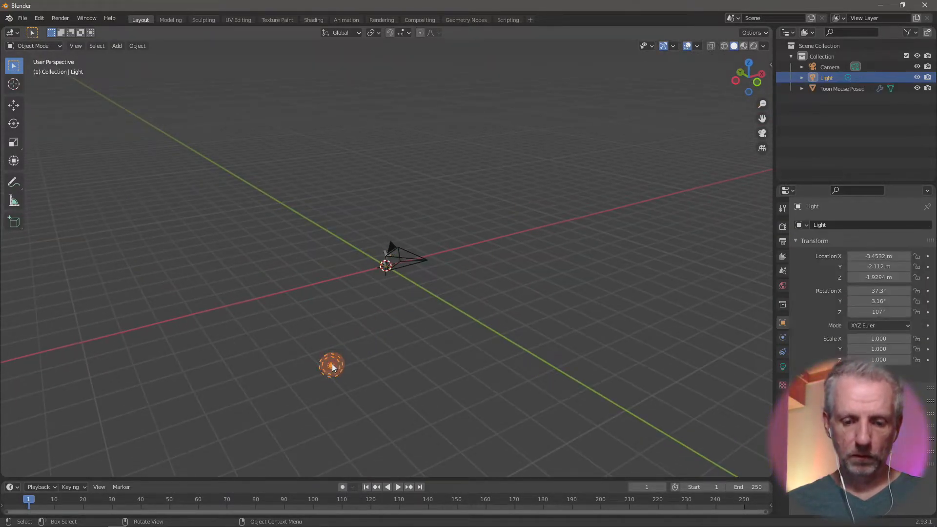
key("g")
key("z")
left_click(341, 288)
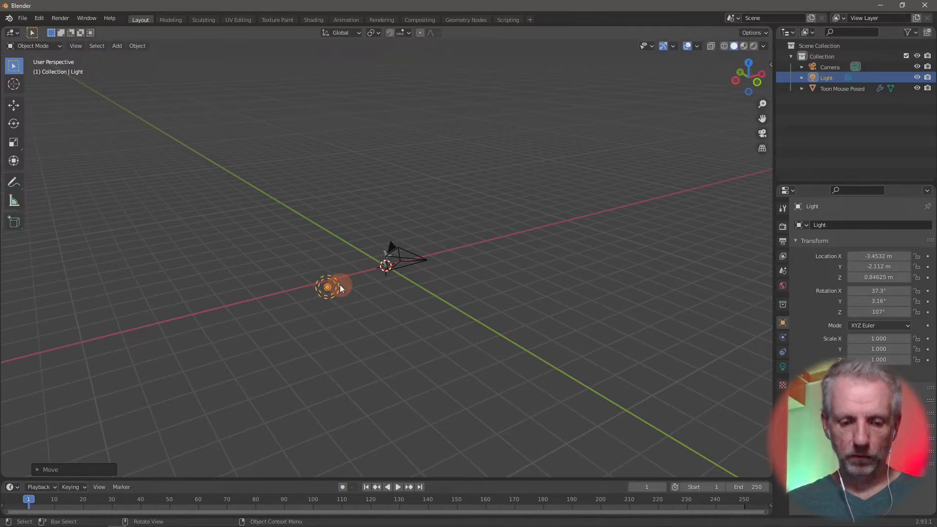
Move the light horizontally to about X -1.19 m, Y -1.73 m and look through the camera.
key("g")
key("shift+z")
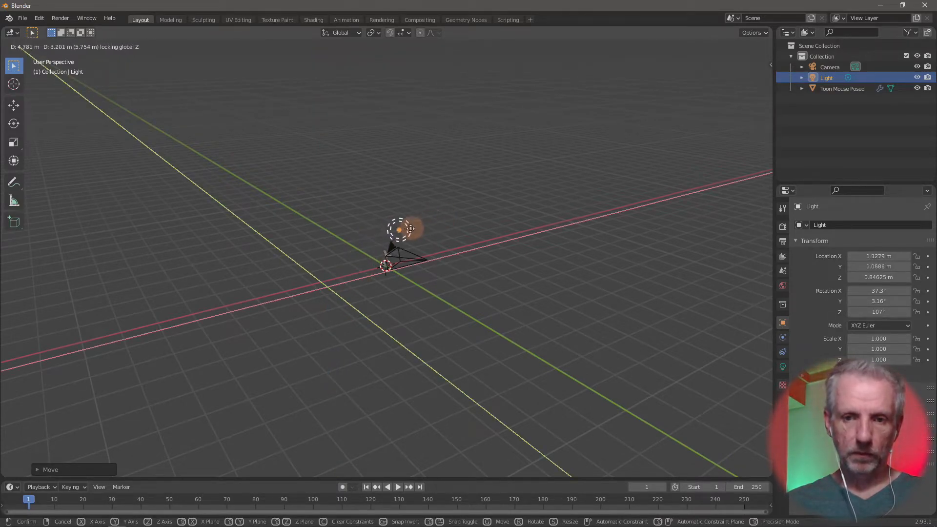
left_click(393, 234)
middle_click_drag(393, 233, 534, 297)
key("g")
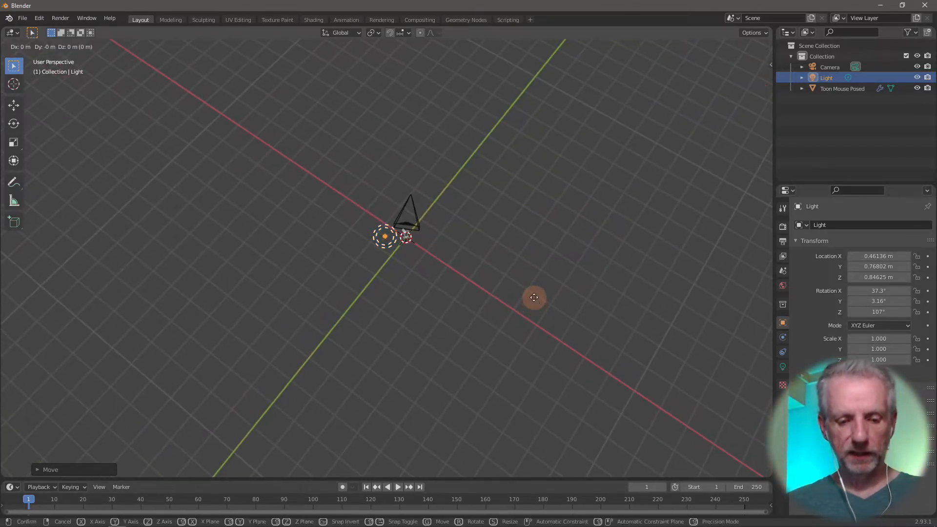
key("shift+z")
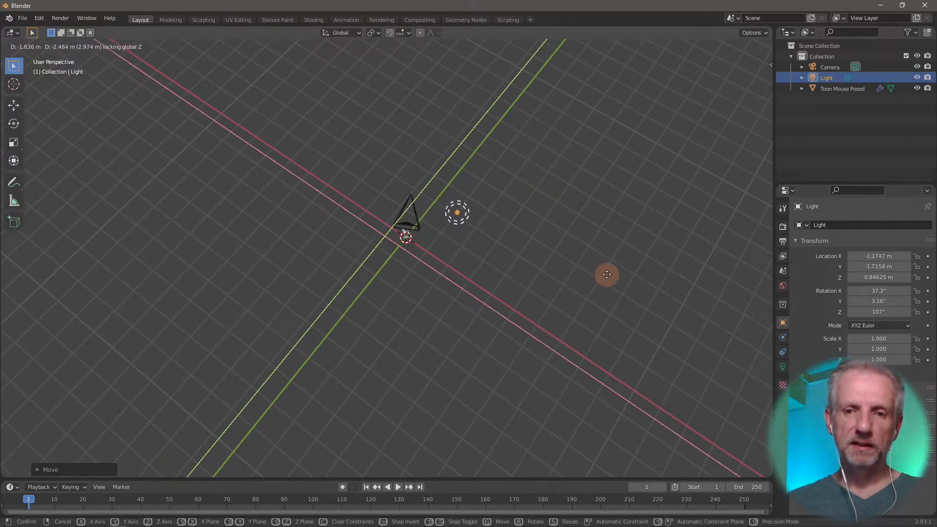
left_click(608, 274)
middle_click_drag(629, 282, 441, 229)
key("KP_0")
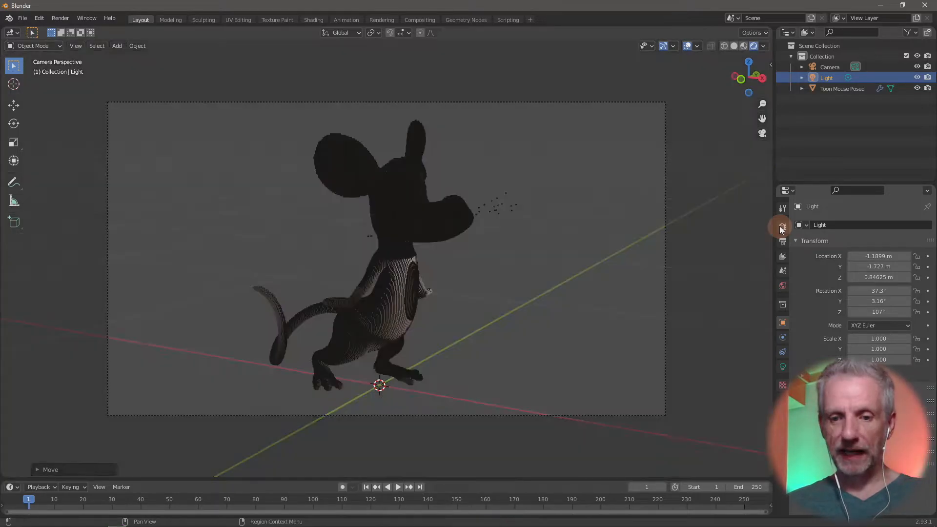
Show the render settings, check the lighting on the Toon Mouse, and raise the light about 1 m along Z.
left_click(784, 227)
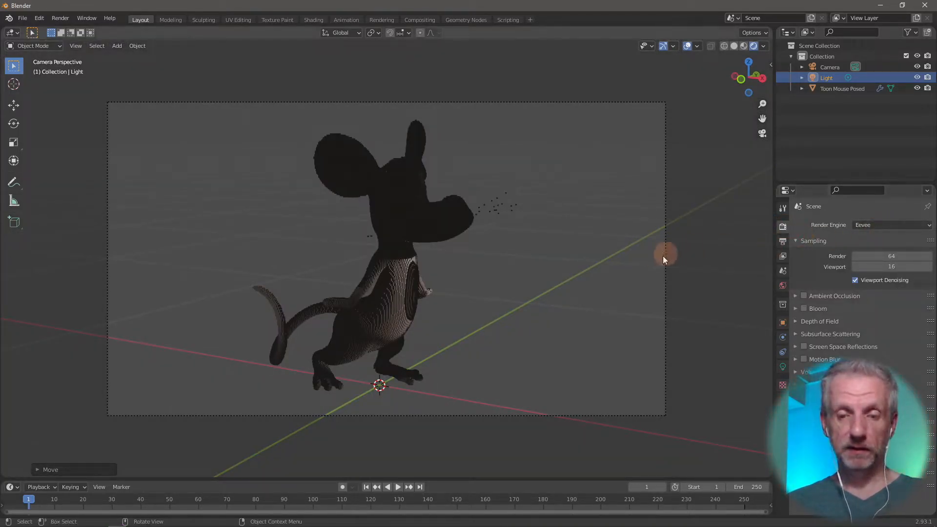
scroll(674, 232, "up", 2)
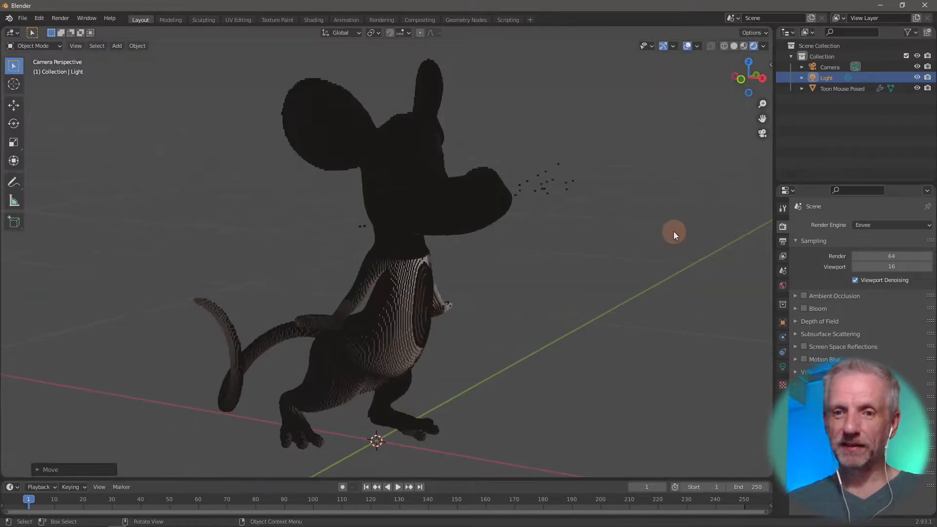
scroll(674, 232, "down", 4)
scroll(673, 232, "up", 2)
middle_click_drag(673, 231, 666, 255)
scroll(693, 238, "down", 3)
key("g")
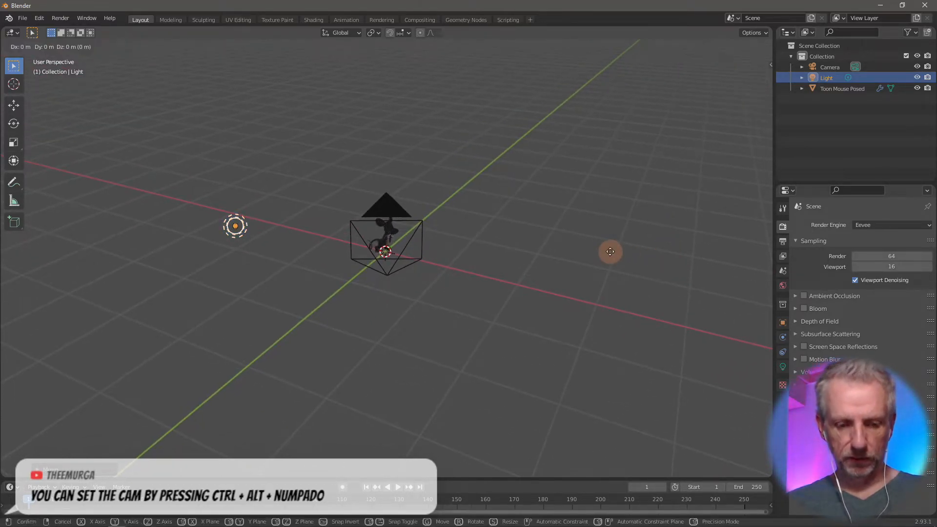
key("z")
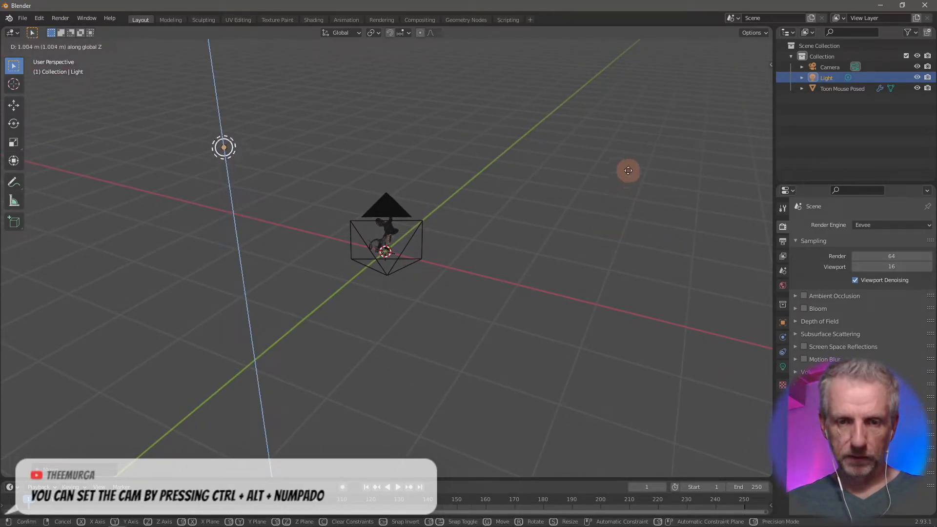
left_click(629, 171)
Show the light's own settings and move the light horizontally closer to the Toon Mouse, keeping its height.
left_click(783, 367)
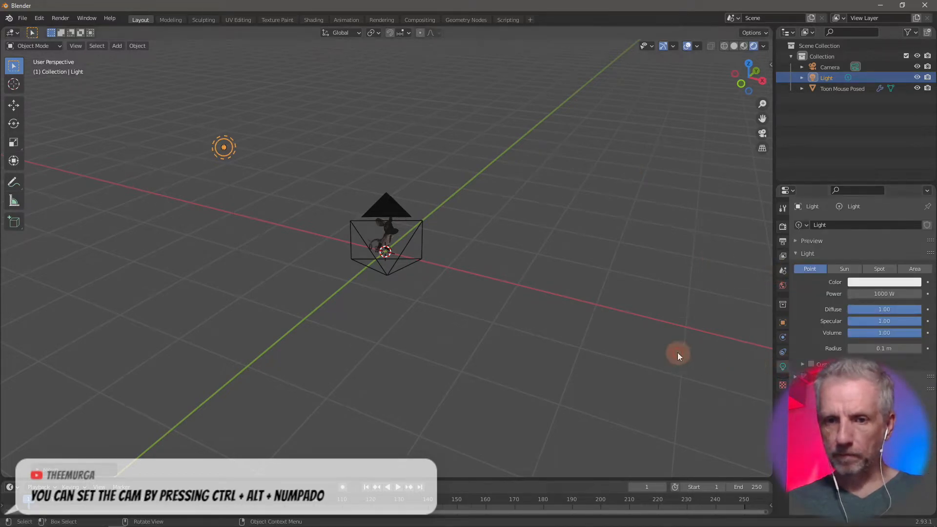
key("g")
key("shift+z")
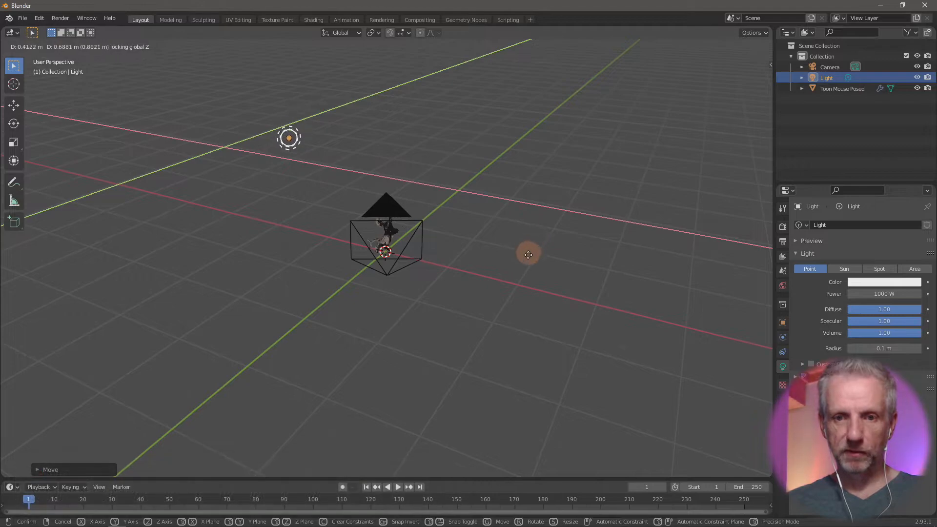
left_click(510, 255)
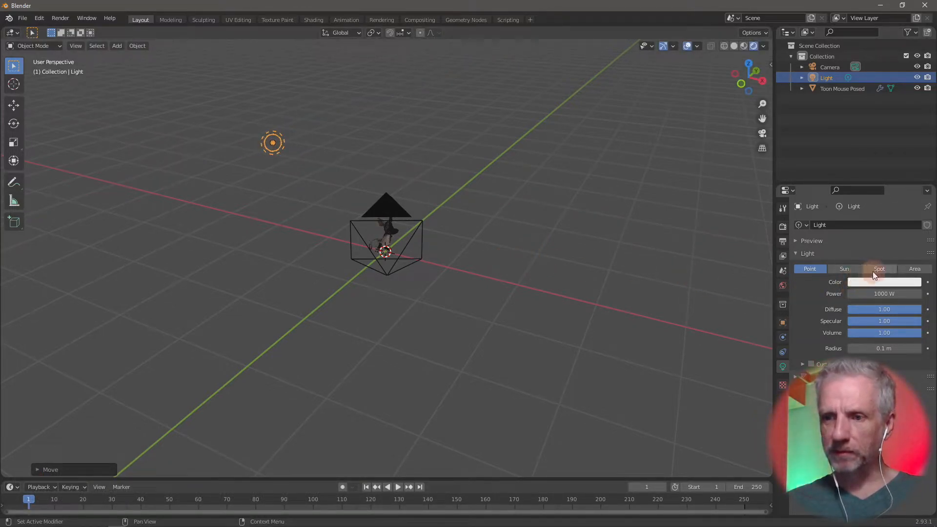
Change the light type to Area and rotate the light about global Z so its beam swings round toward the Toon Mouse's side.
left_click(909, 271)
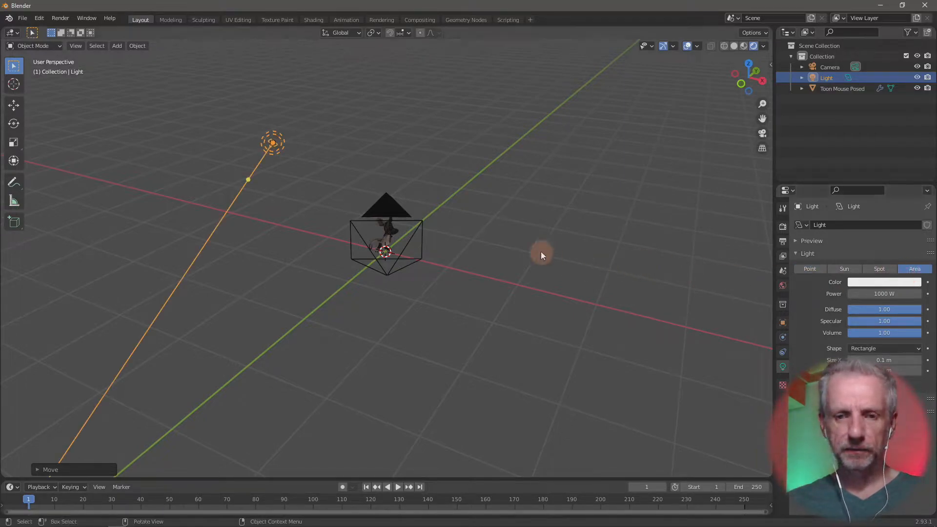
middle_click_drag(541, 251, 538, 303)
scroll(538, 303, "down", 2)
key("r")
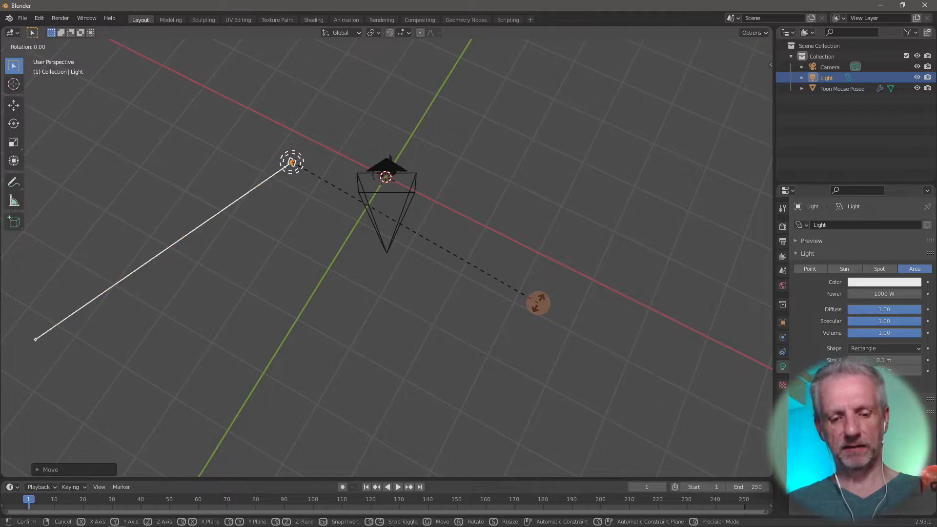
key("z")
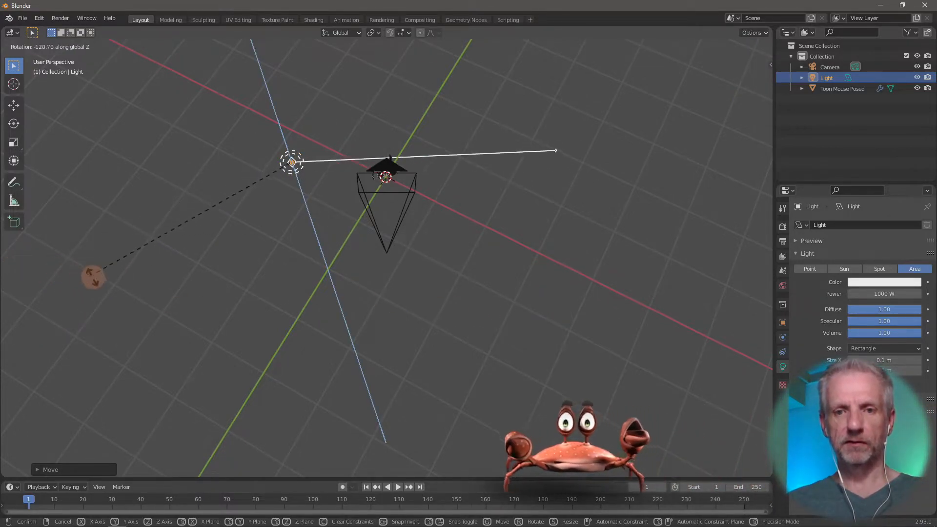
left_click(136, 326)
Move the light horizontally by about X 0.59 m, Y -1.53 m and look through the camera.
key("g")
key("shift+z")
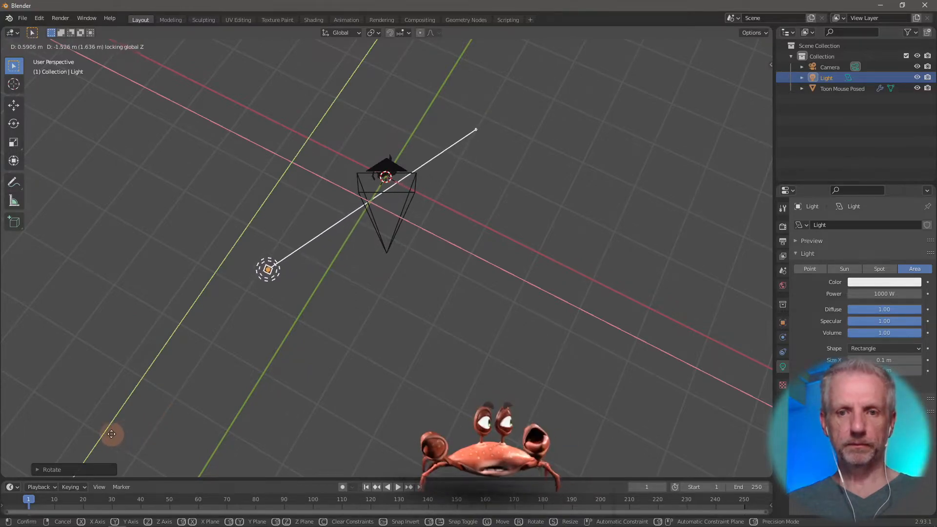
left_click(113, 432)
key("KP_0")
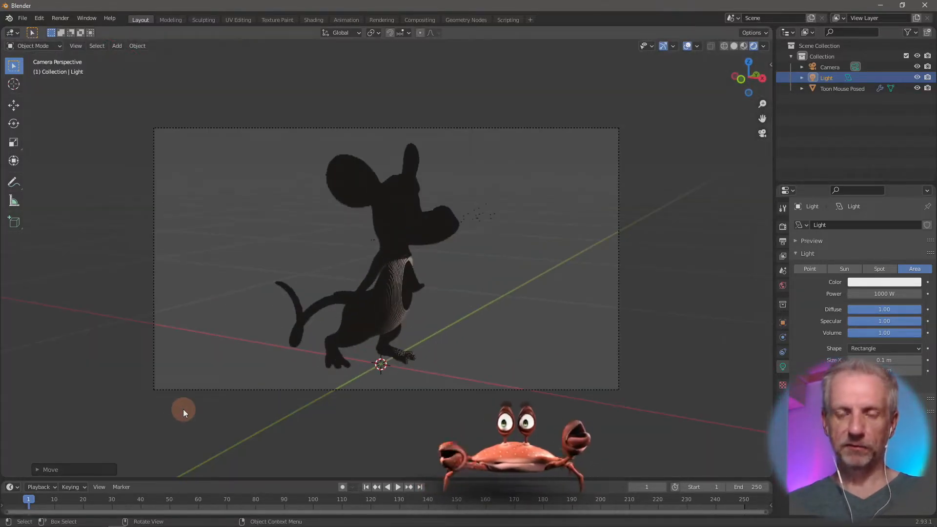
Move the light horizontally by about X -0.74 m, Y -1.1 m while watching the Toon Mouse through the camera.
key("g")
key("shift+z")
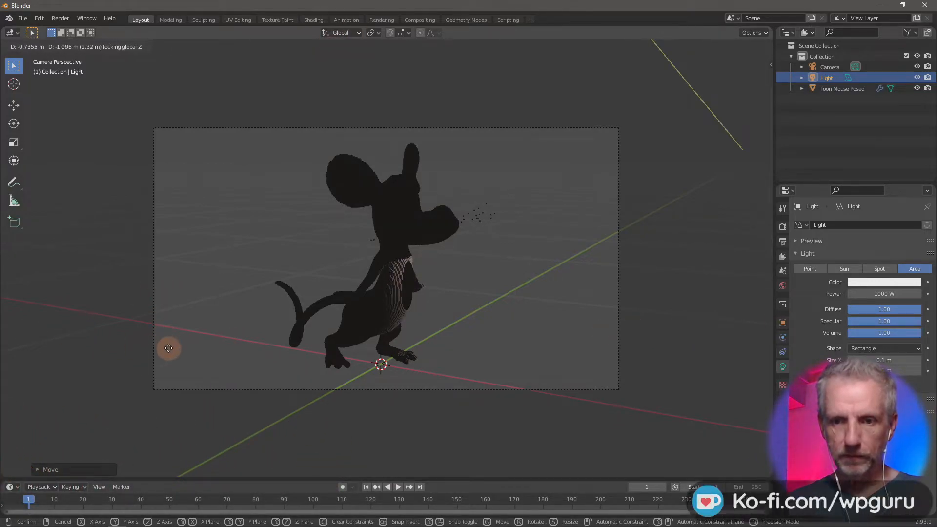
left_click(169, 350)
Change the light type to Point and move the light horizontally by about X 0.04 m, Y 0.16 m.
left_click(809, 269)
key("g")
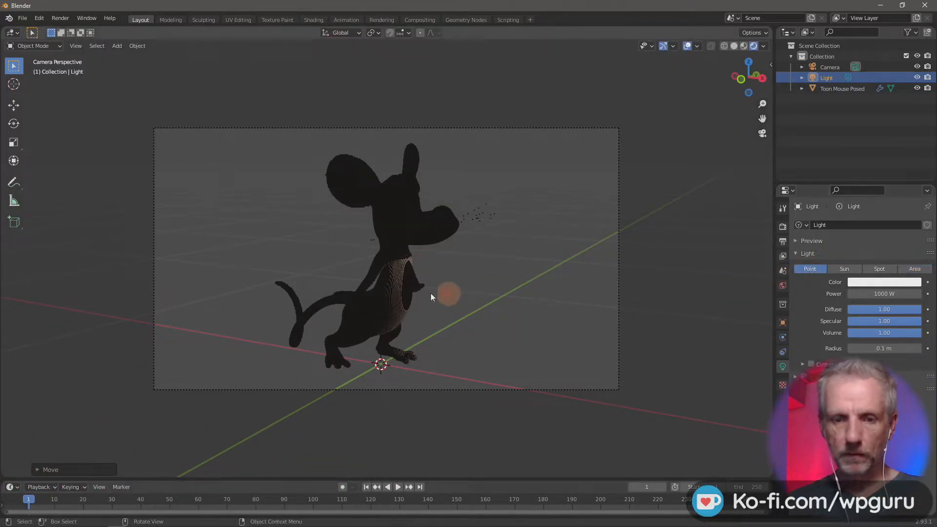
key("shift+z")
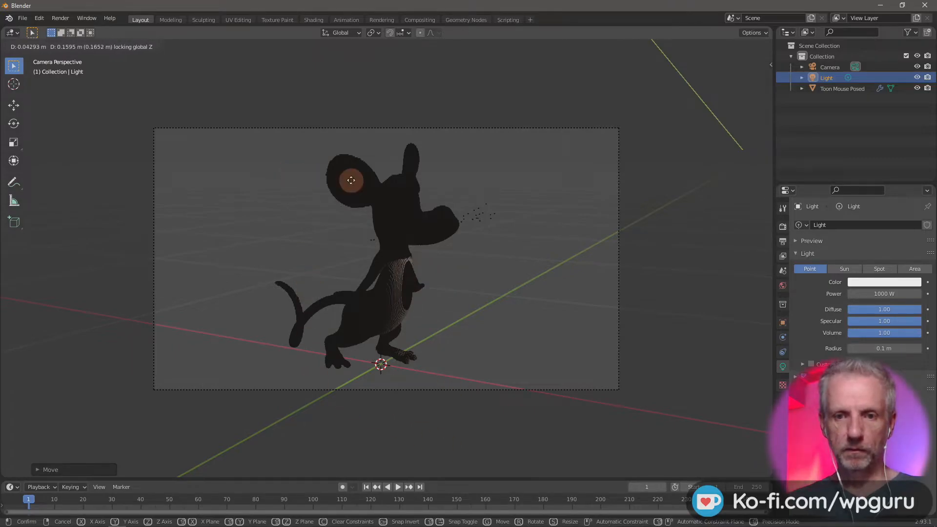
left_click(350, 180)
Lower the light about 3.32 m along global Z.
middle_click_drag(350, 180, 497, 262)
key("g")
key("shift+z")
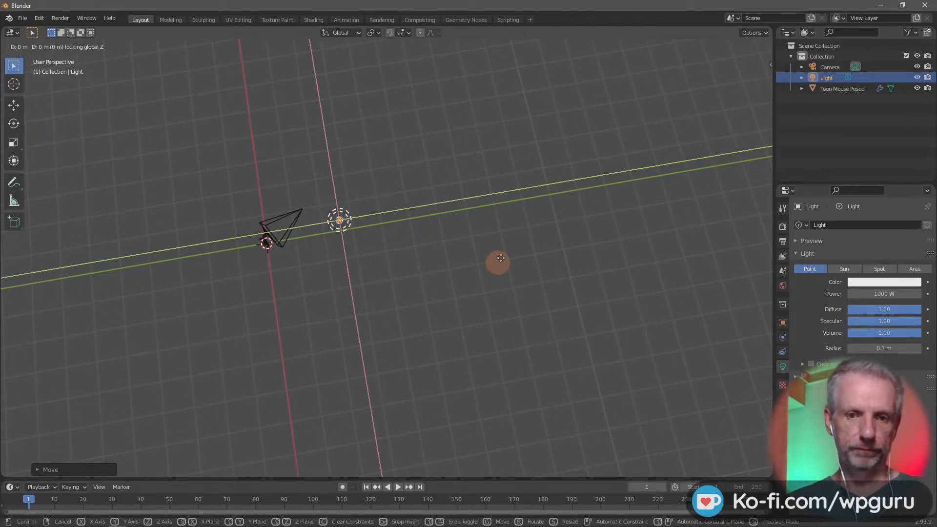
key("shift+z")
key("z")
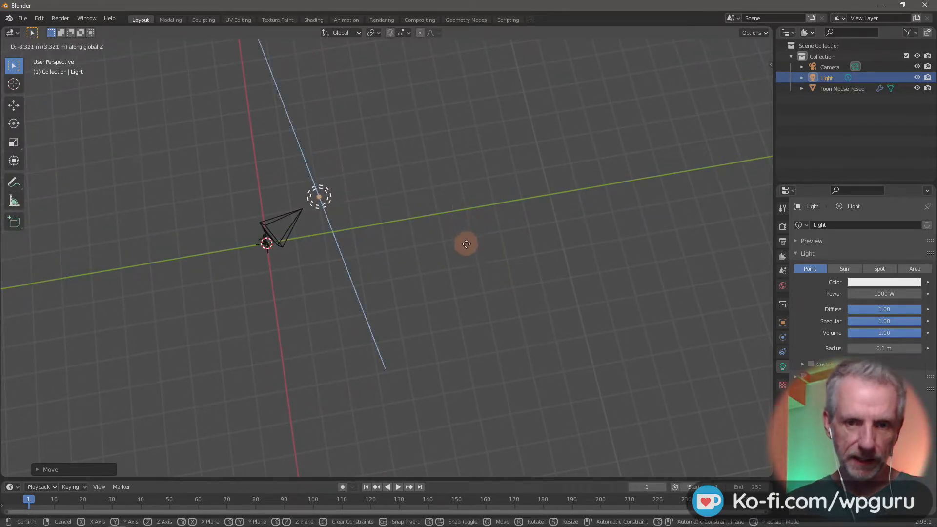
left_click(466, 244)
Raise the light about 2.27 m along global Z.
middle_click_drag(494, 248, 338, 173)
scroll(338, 174, "up", 5)
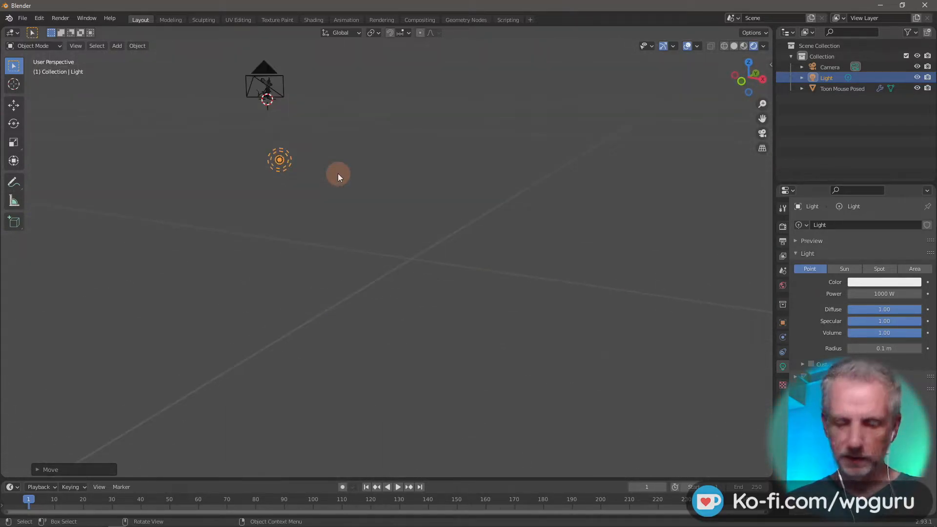
key("g")
key("z")
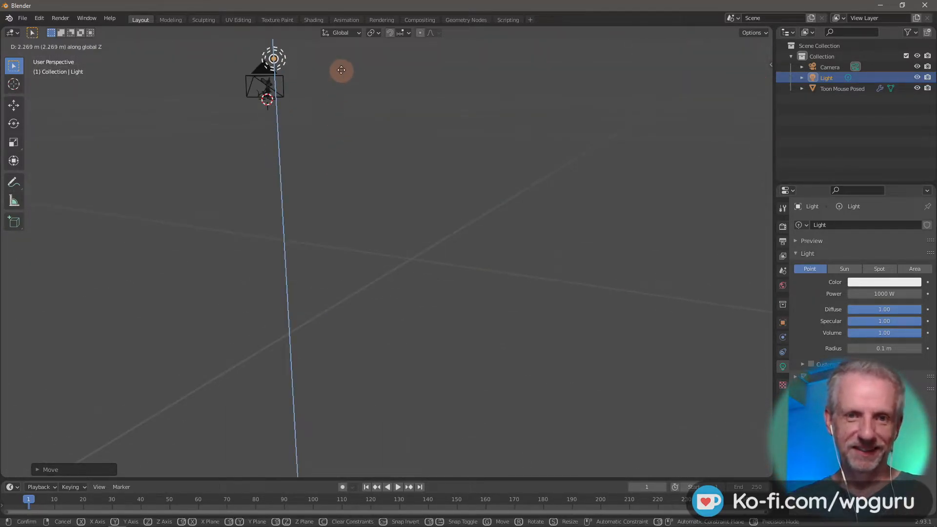
left_click(344, 71)
Look through the camera and set the point light's power to 10000 W.
scroll(359, 79, "down", 5)
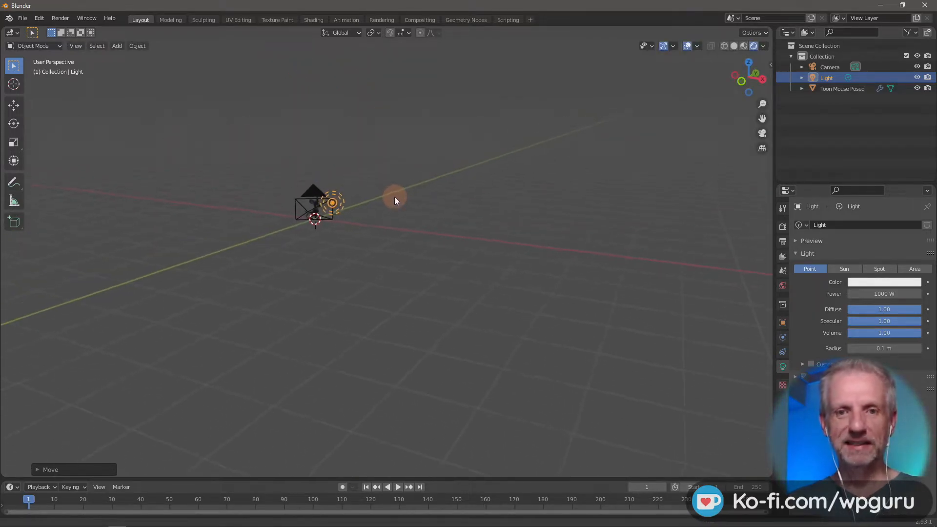
scroll(390, 195, "up", 4)
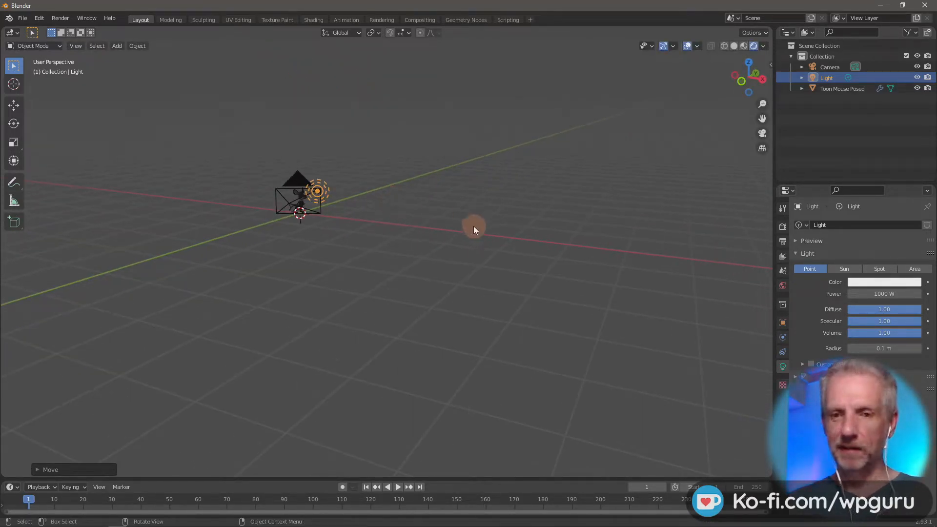
key("KP_0")
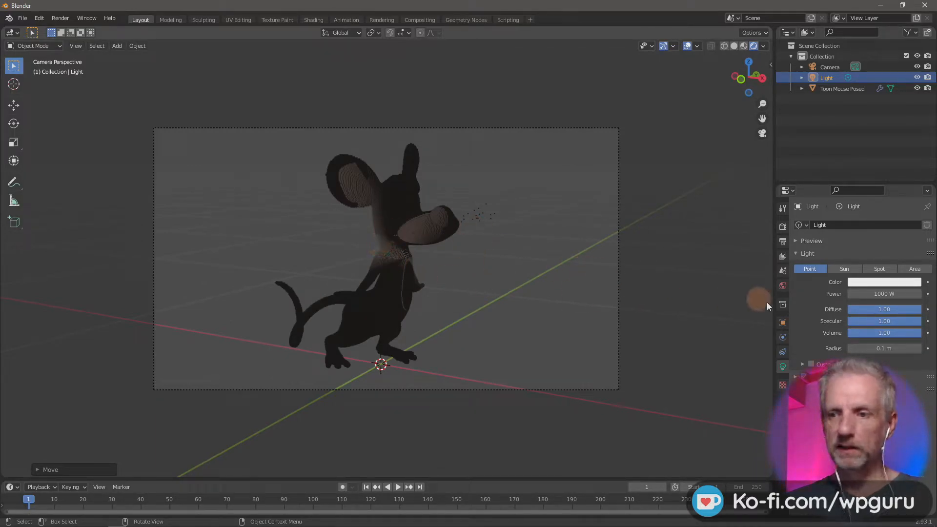
left_click(901, 293)
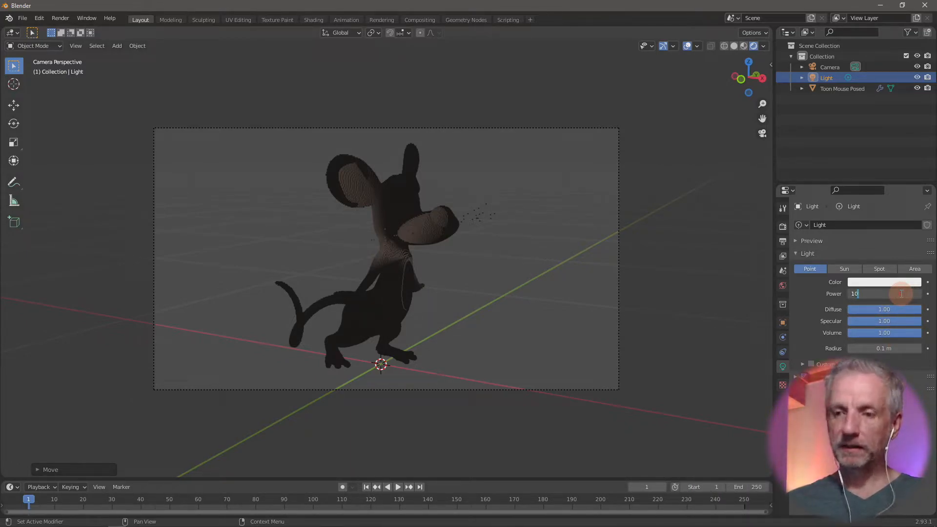
key("Return")
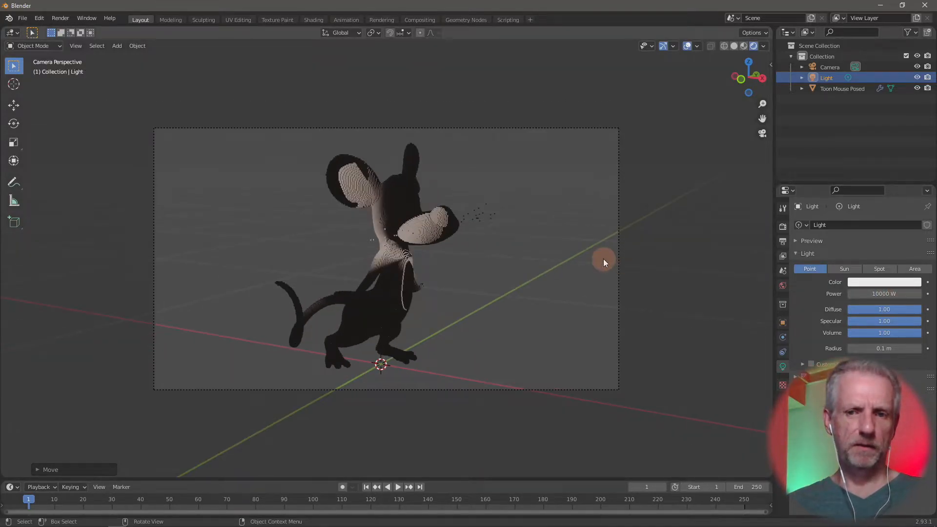
Frame the Toon Mouse up close and examine how the light and shadows fall on its voxel blocks.
mouse_move(603, 259)
middle_mouse_down()
mouse_move(585, 288)
mouse_move(618, 262)
mouse_move(607, 270)
middle_mouse_up()
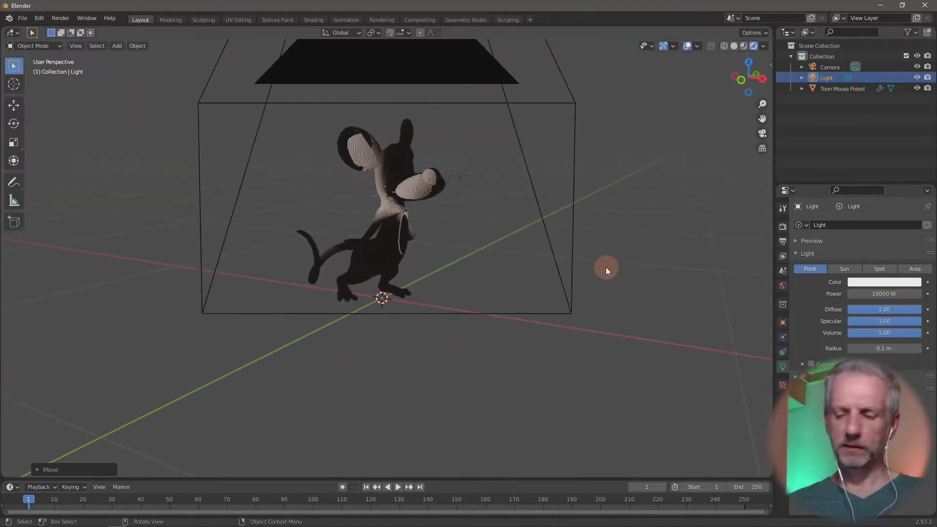
left_click(388, 225)
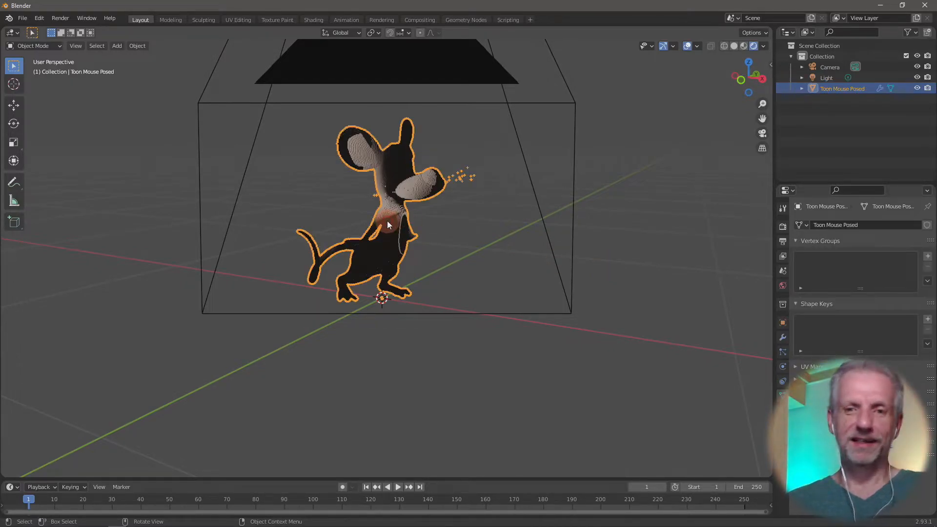
key("KP_Decimal")
scroll(387, 221, "up", 5)
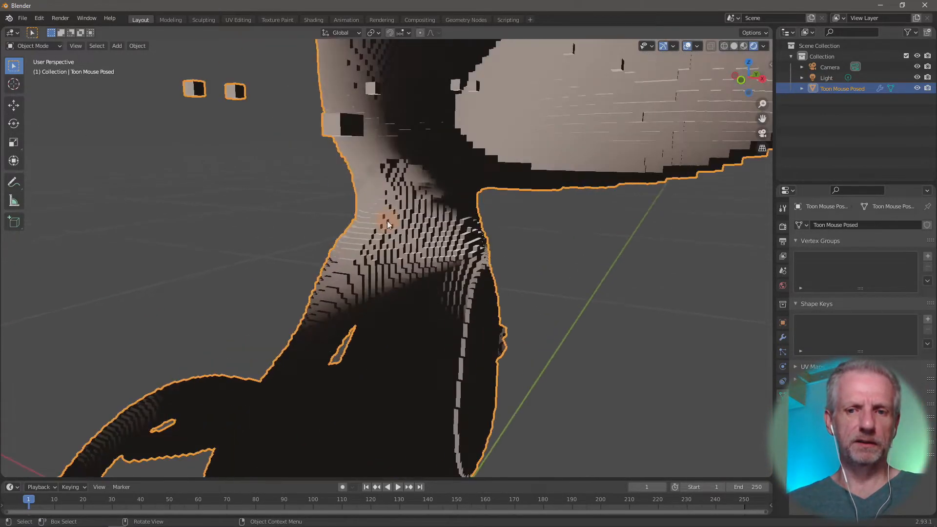
scroll(388, 221, "down", 6)
scroll(388, 221, "down", 5)
middle_click_drag(388, 220, 439, 253)
Select the light and move it freely up to a position above the camera.
left_click(545, 312)
middle_click_drag(538, 299, 445, 276)
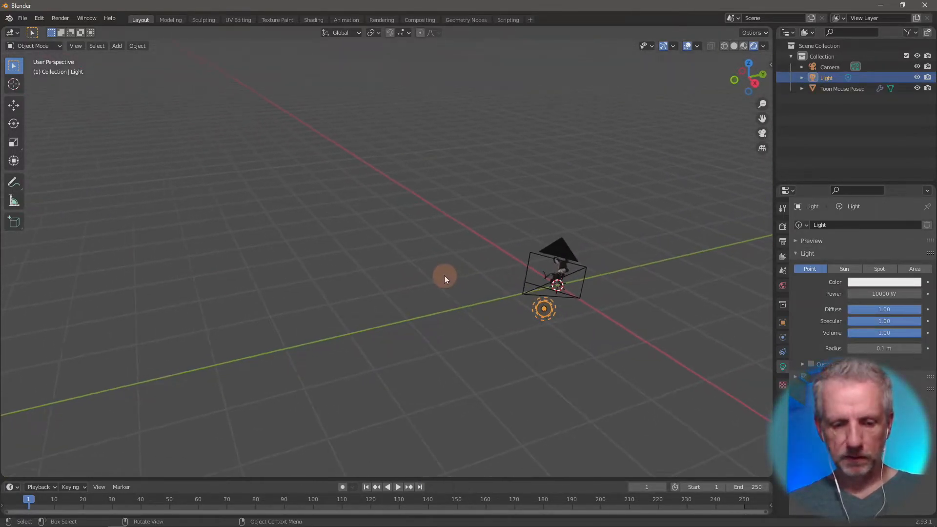
key("g")
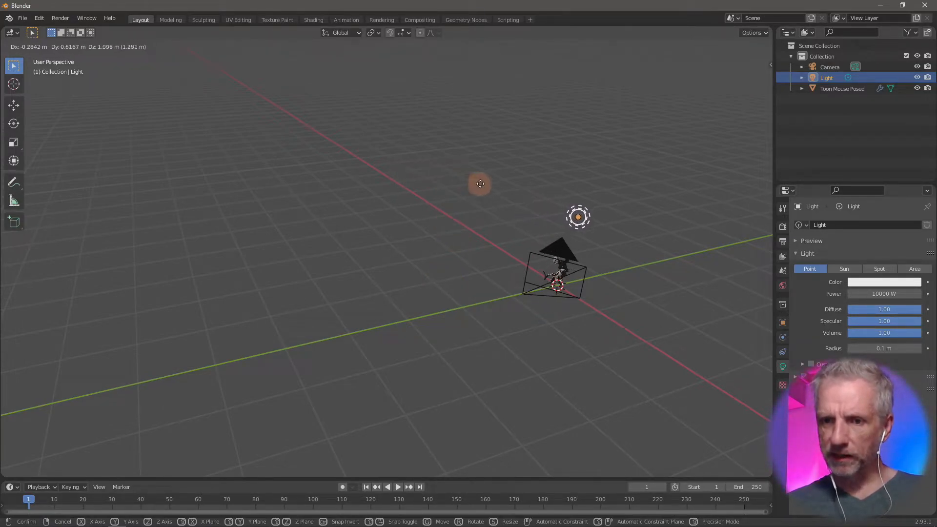
left_click(513, 179)
Move the camera back along global Y, away from the Toon Mouse, and select the light.
middle_click_drag(514, 180, 142, 195)
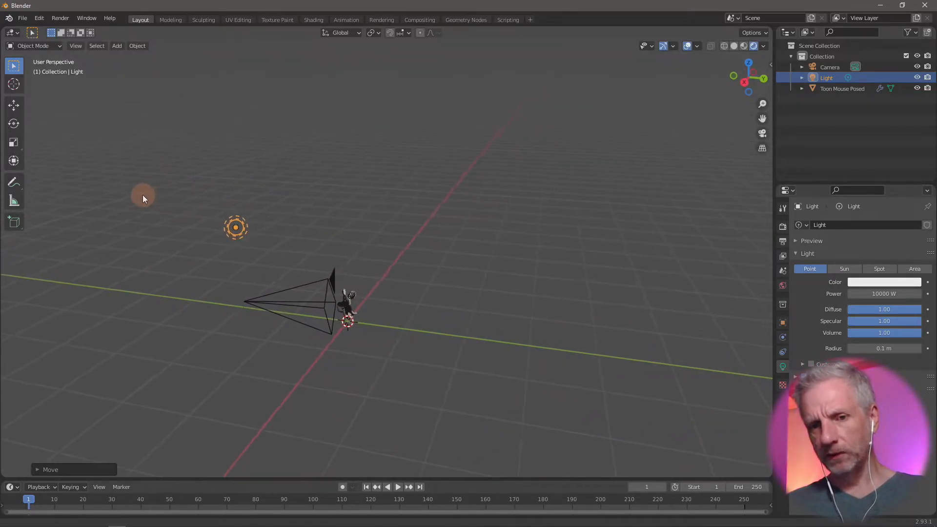
left_click(322, 292)
key("g")
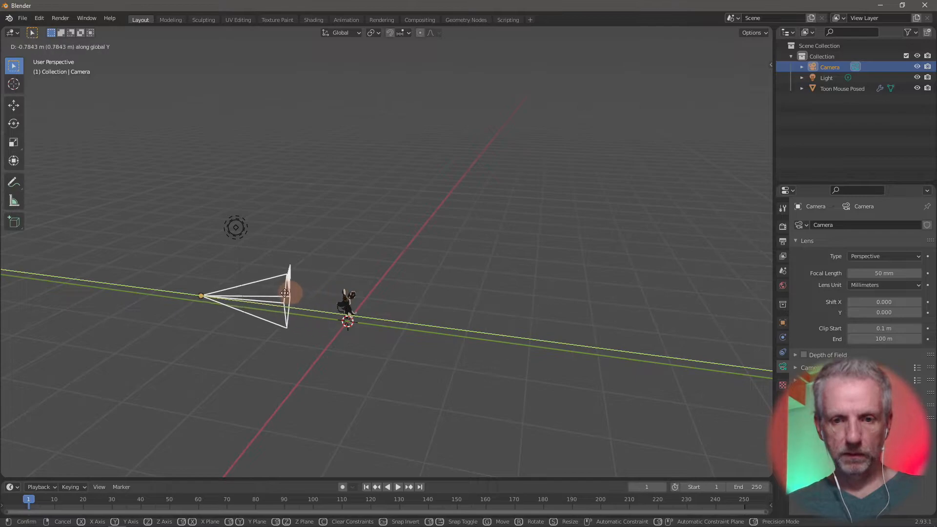
left_click(221, 291)
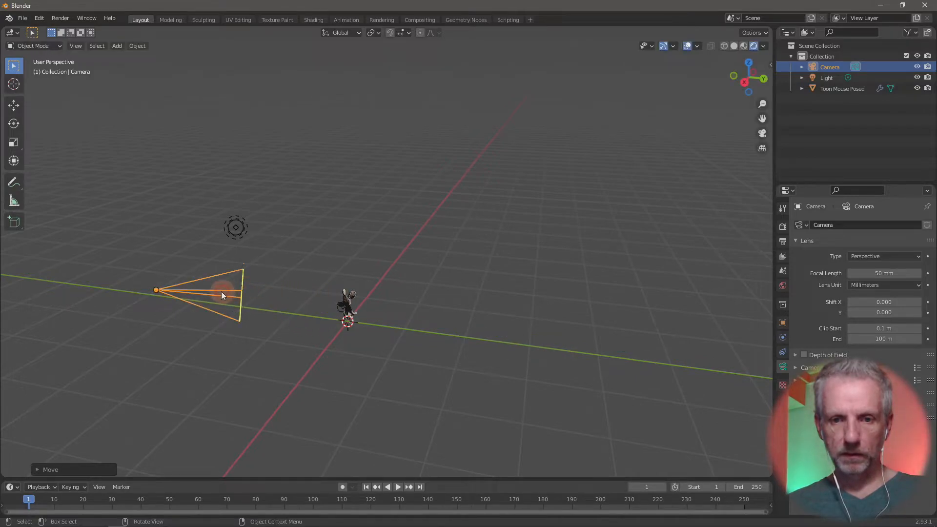
left_click(233, 237)
middle_click_drag(233, 236, 359, 253)
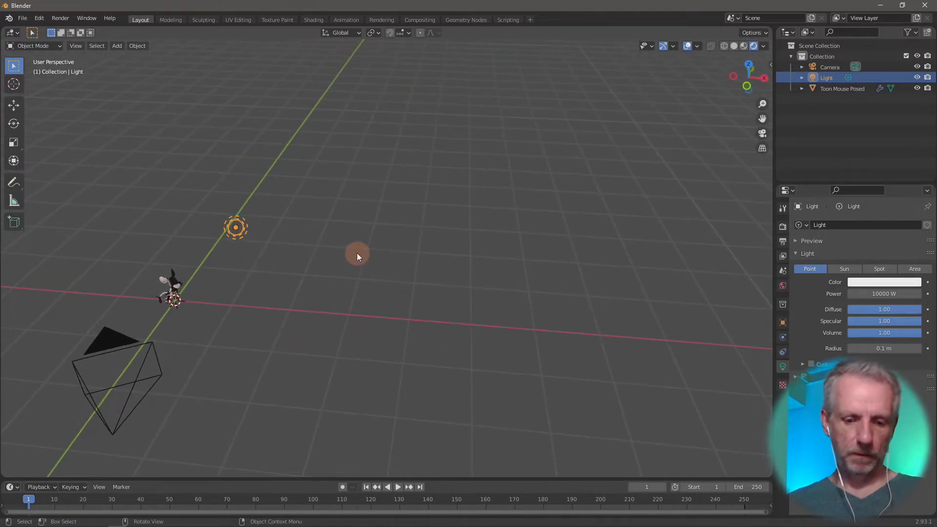
key("g")
key("z")
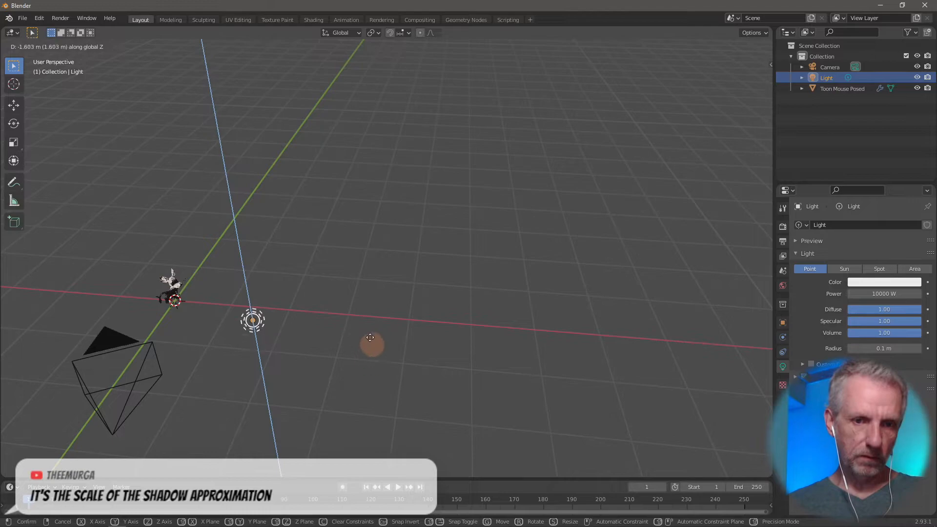
key("y")
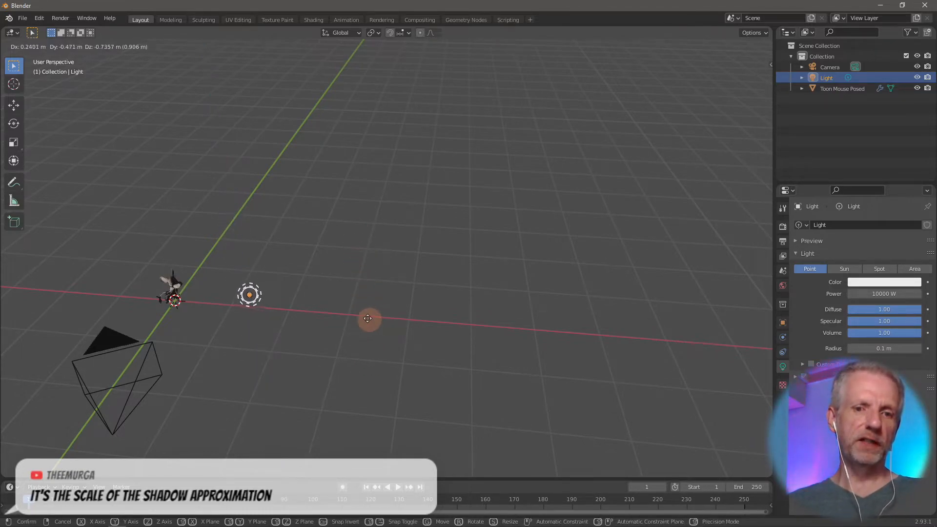
left_click(408, 321)
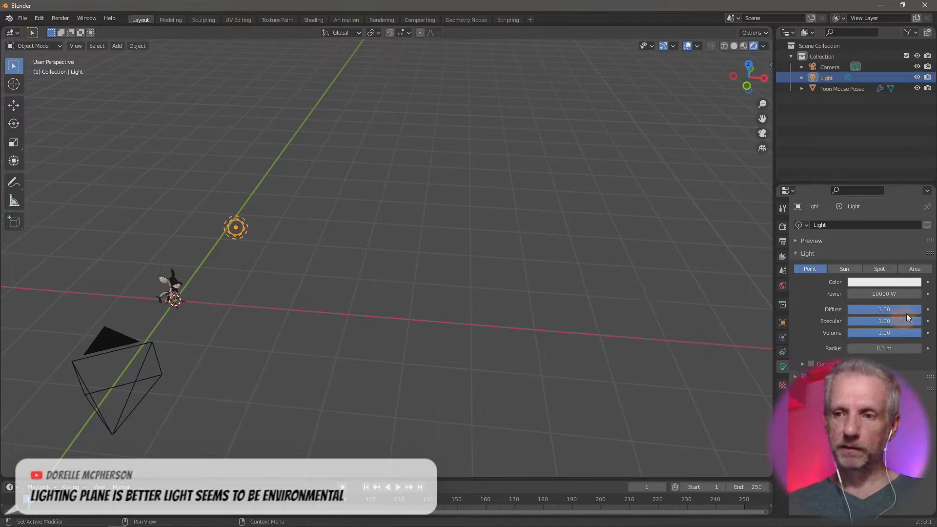
Set the point light's power to 1000 W.
left_click(892, 294)
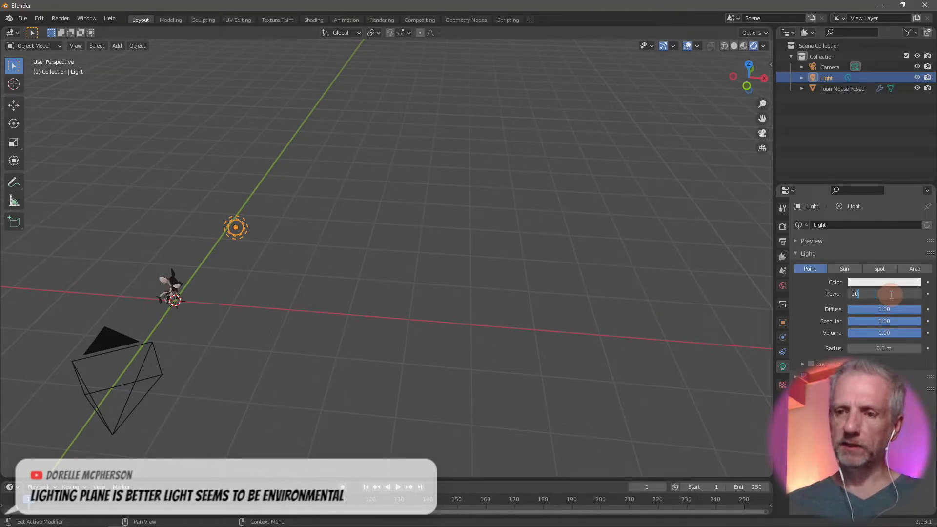
key("Return")
middle_click_drag(364, 294, 265, 285)
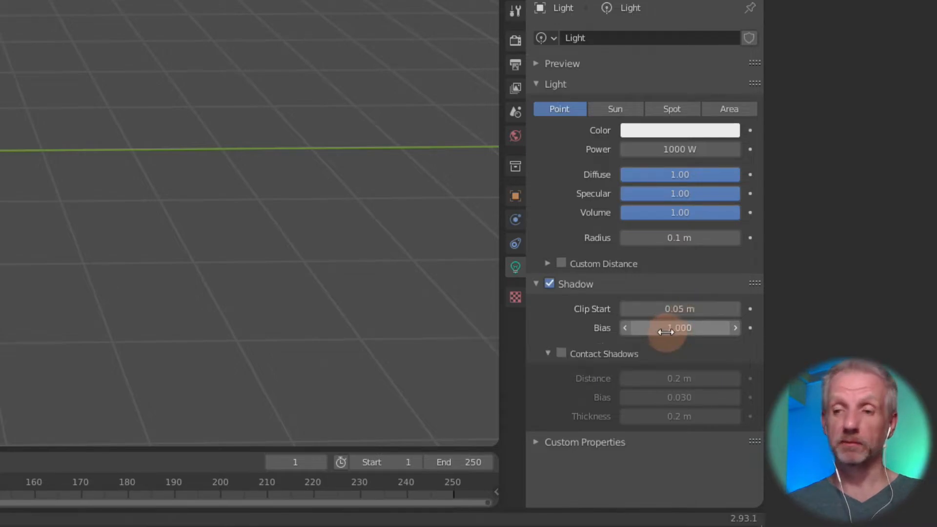
Switch the scene's render engine from Eevee to Cycles.
left_click(517, 14)
left_click(510, 42)
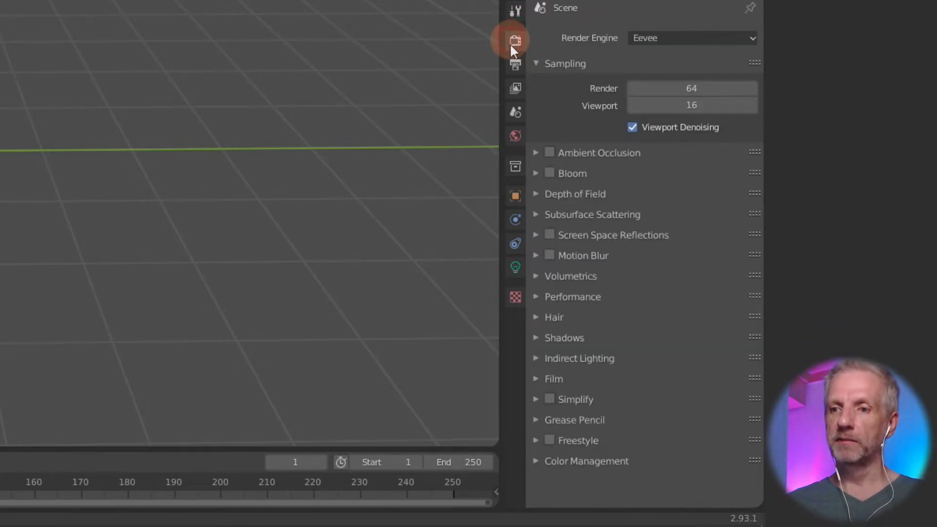
left_click(676, 37)
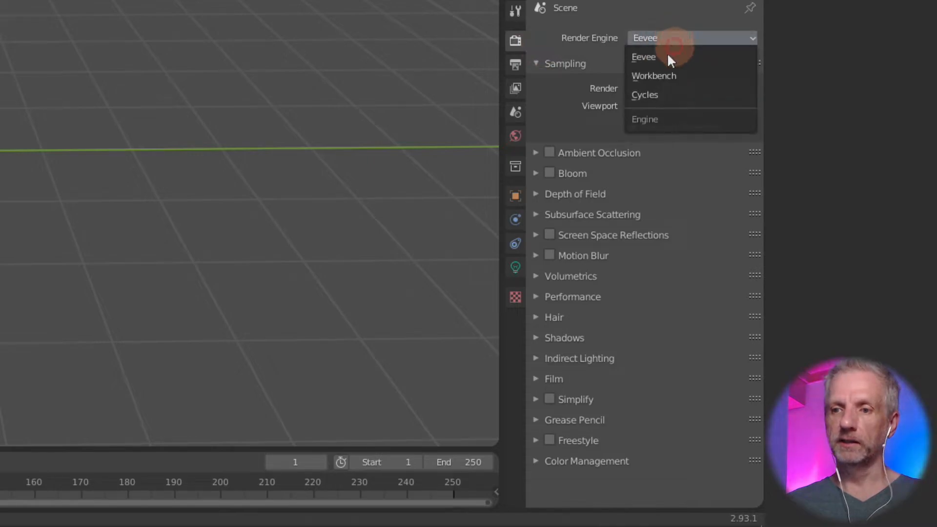
left_click(666, 89)
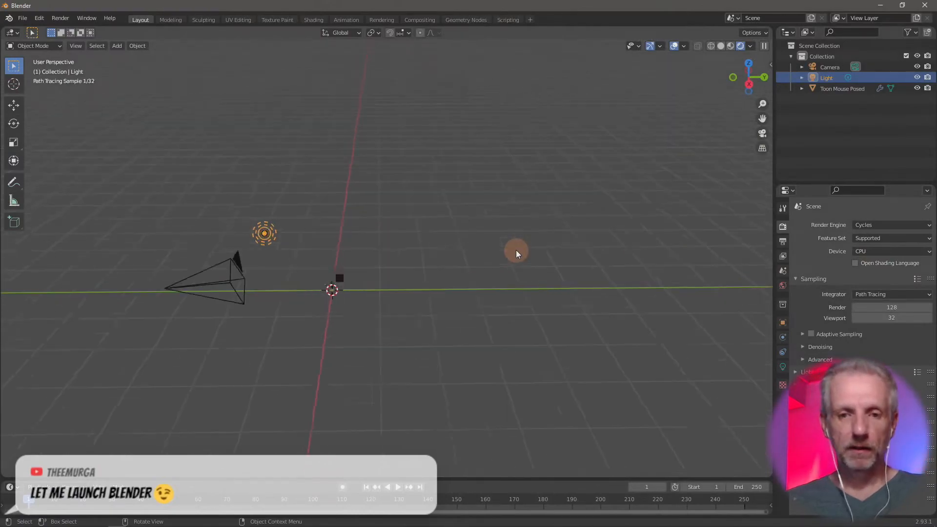
Examine the Toon Mouse together with the light and camera in the Cycles viewport preview from several angles.
middle_click_drag(516, 250, 761, 230)
mouse_move(666, 231)
middle_mouse_down()
mouse_move(771, 201)
mouse_move(11, 192)
mouse_move(43, 215)
mouse_move(195, 227)
middle_mouse_up()
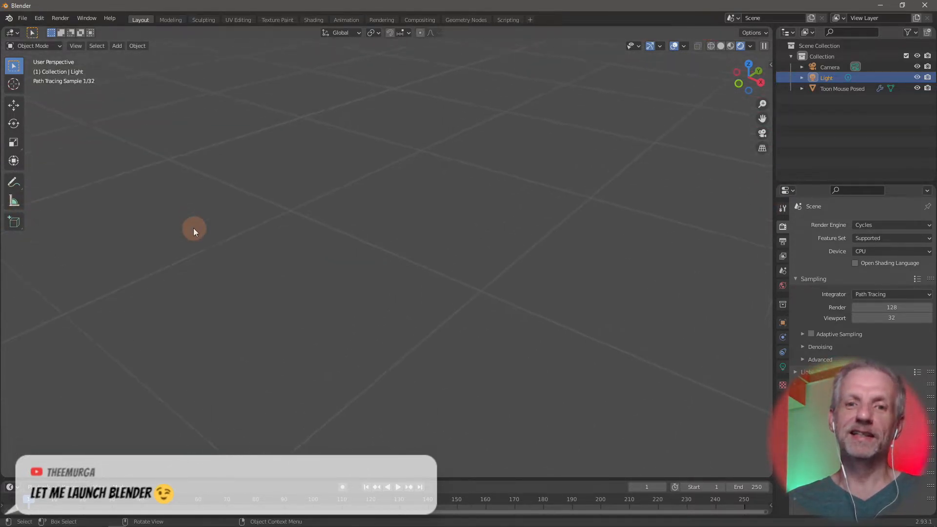
scroll(249, 254, "down", 9)
middle_click_drag(249, 255, 16, 255)
middle_click_drag(220, 268, 161, 267)
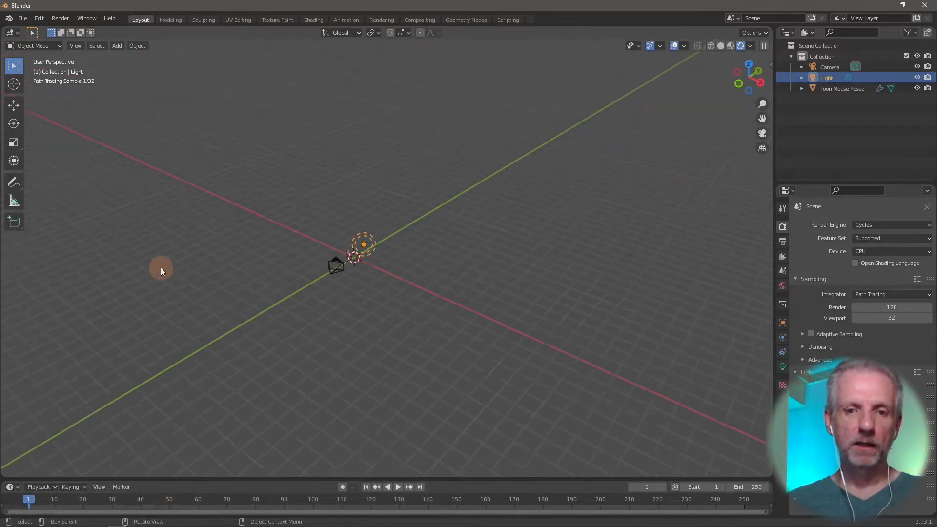
scroll(160, 268, "up", 6)
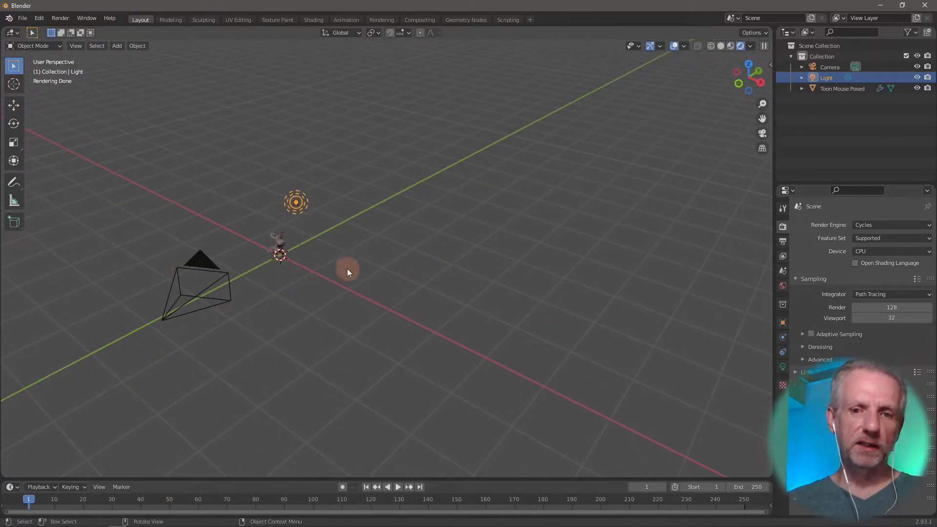
scroll(347, 269, "up", 3)
middle_click_drag(348, 268, 502, 247)
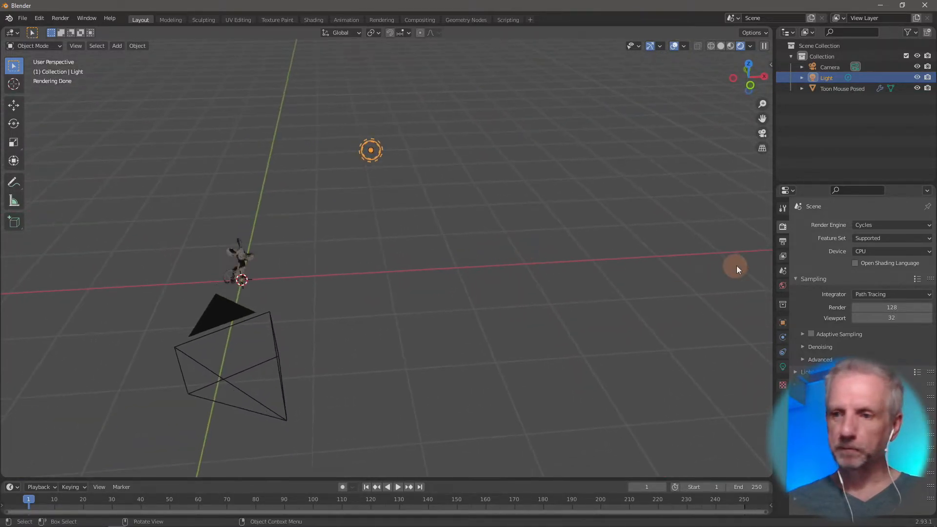
Set the Cycles device to GPU Compute and check the scene from several angles.
left_click(877, 254)
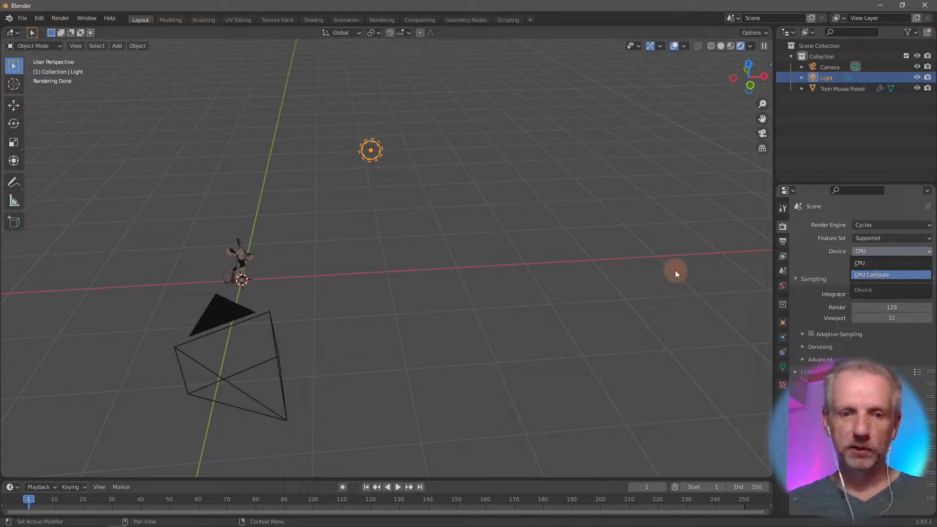
left_click(872, 274)
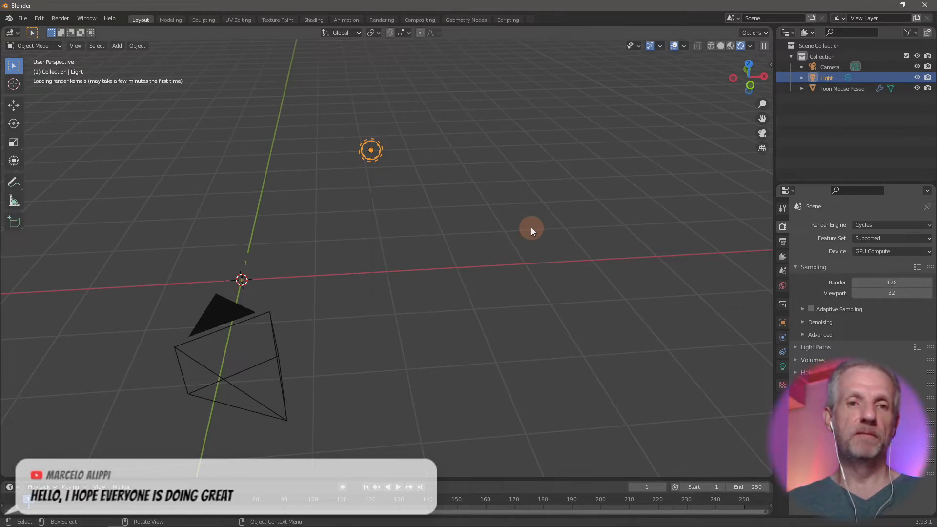
middle_click_drag(492, 251, 239, 186)
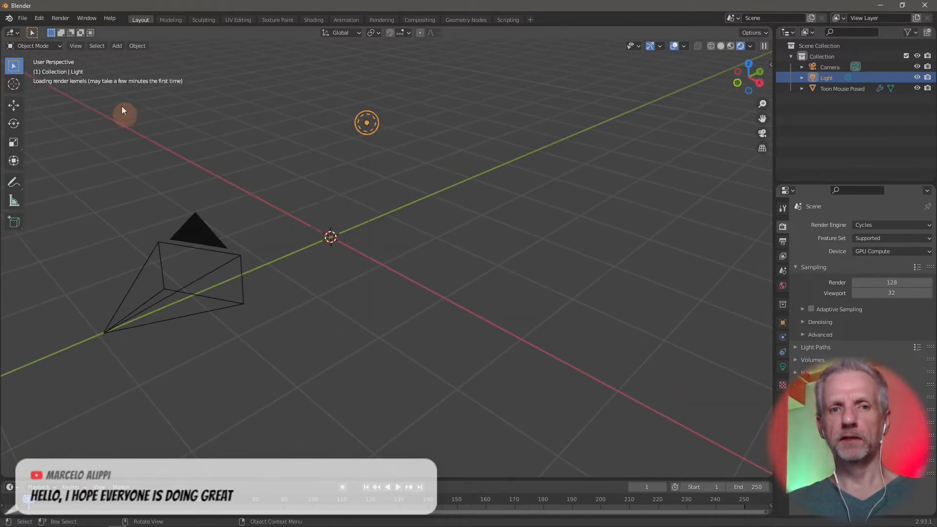
scroll(196, 104, "down", 3)
scroll(196, 104, "up", 5)
middle_click_drag(195, 103, 263, 128)
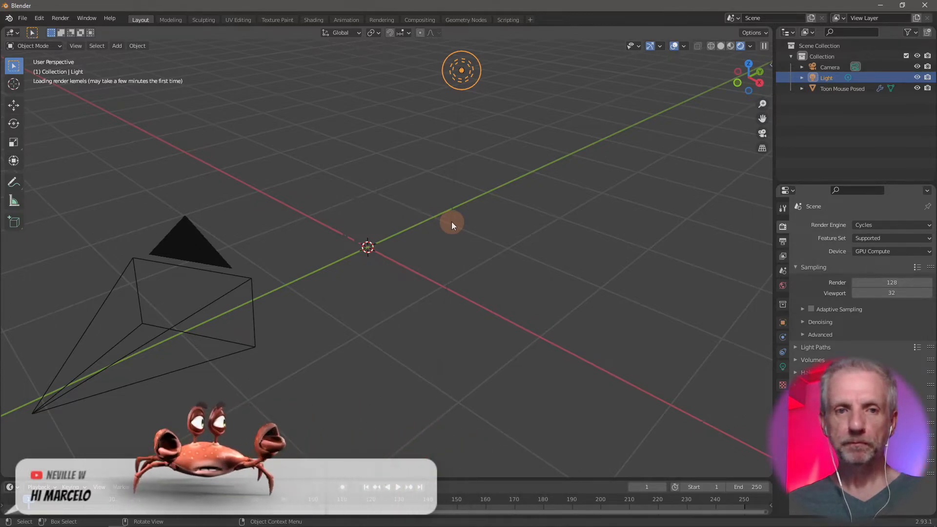
middle_click_drag(452, 222, 429, 220)
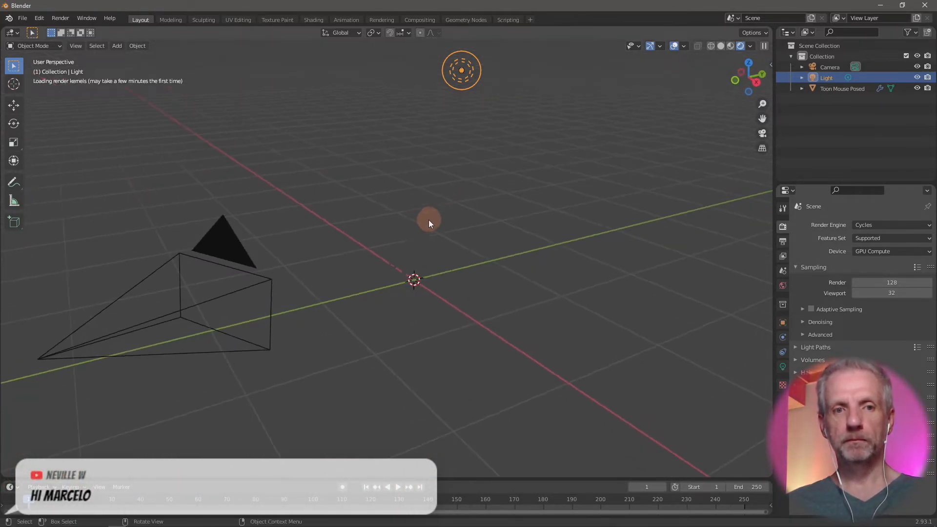
Close the current Blender 2.93.1 session and launch Blender 2.92.
left_click(925, 5)
left_click(483, 289)
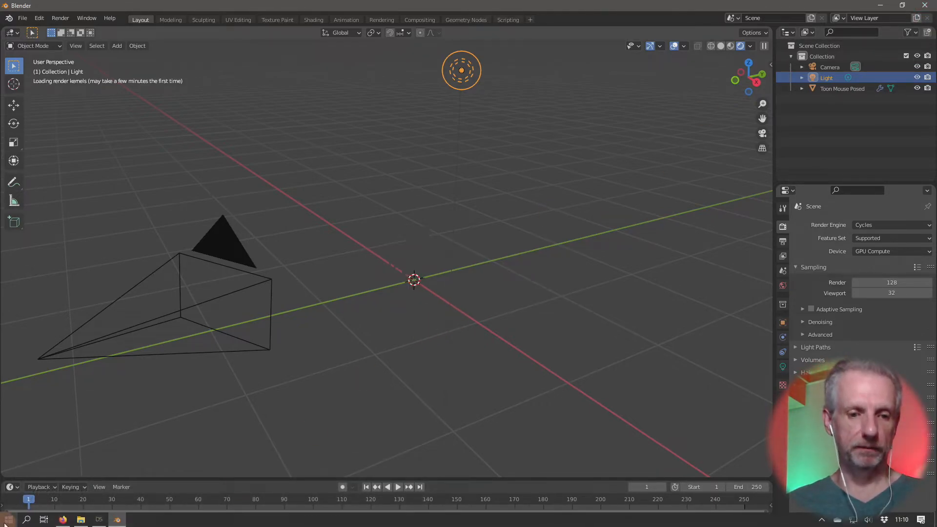
left_click(6, 522)
left_click(233, 253)
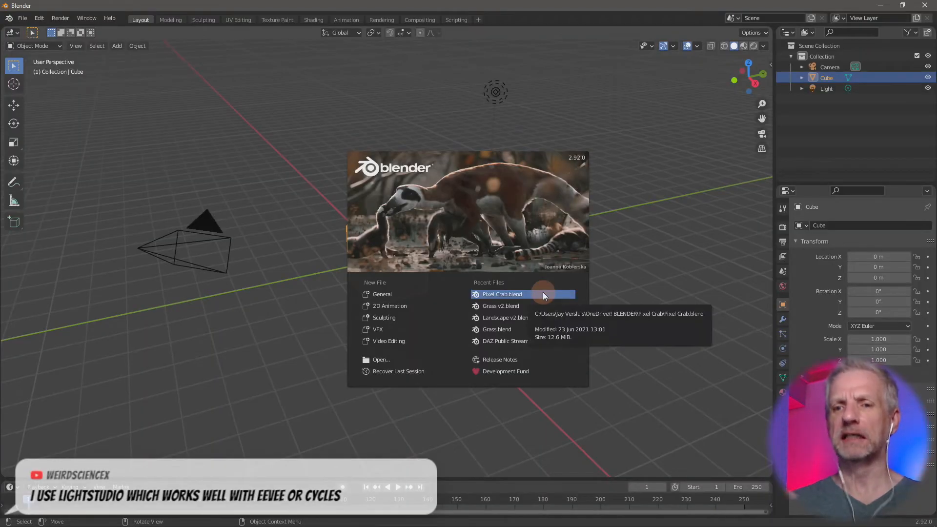
Dismiss the splash screen and open the recent file Pixel Crab.blend.
left_click(499, 255)
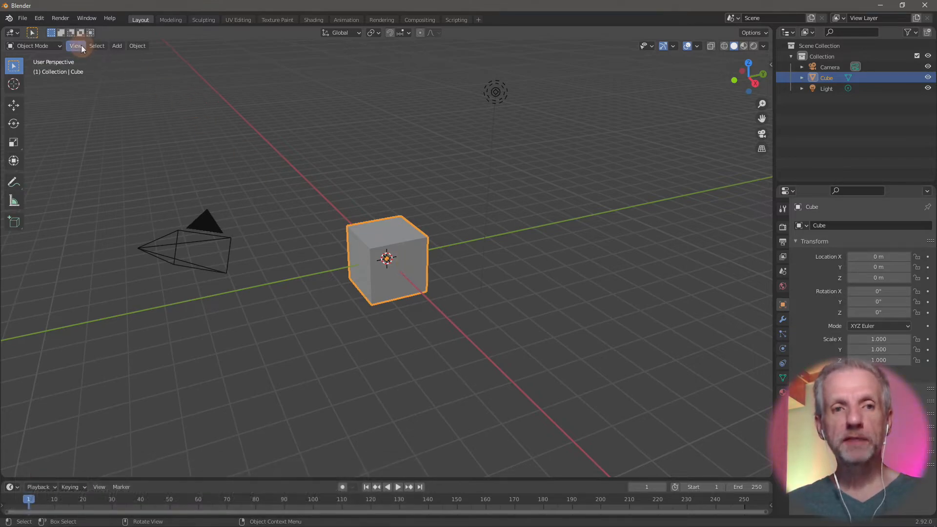
left_click(20, 17)
mouse_move(70, 49)
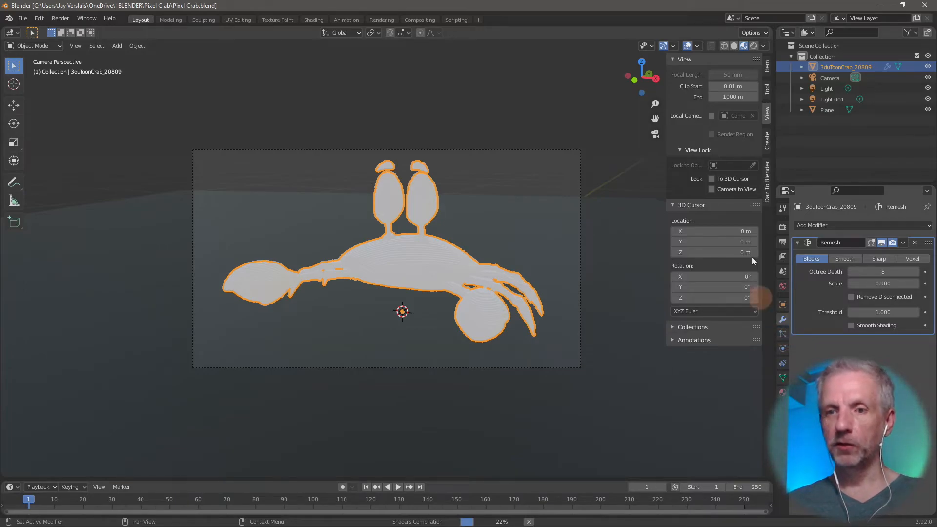
Hide the viewport sidebar and examine the remeshed crab up close and through the camera.
scroll(602, 164, "down", 2)
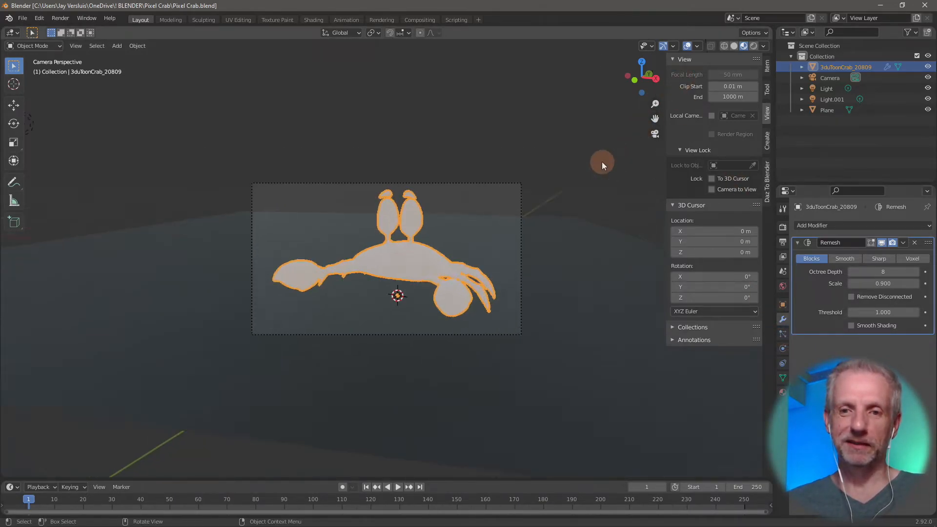
scroll(602, 164, "up", 4)
key("n")
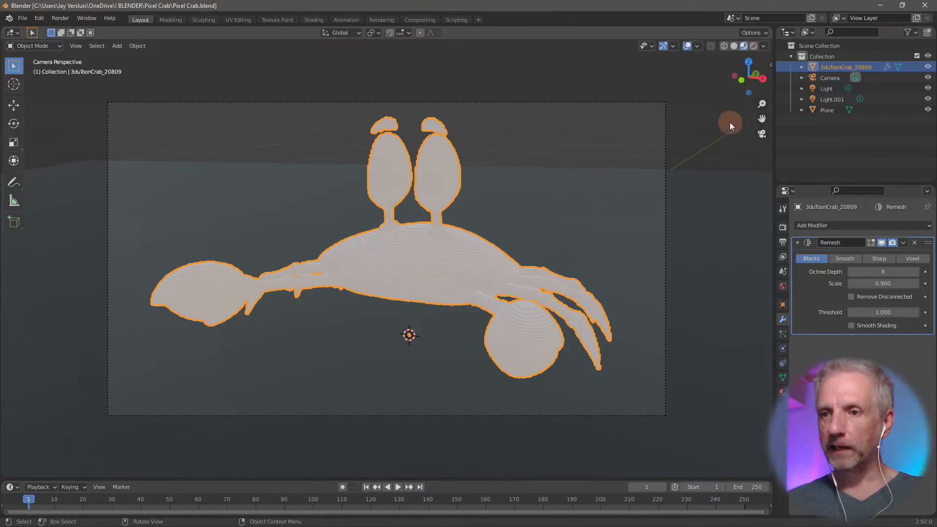
scroll(731, 122, "down", 2)
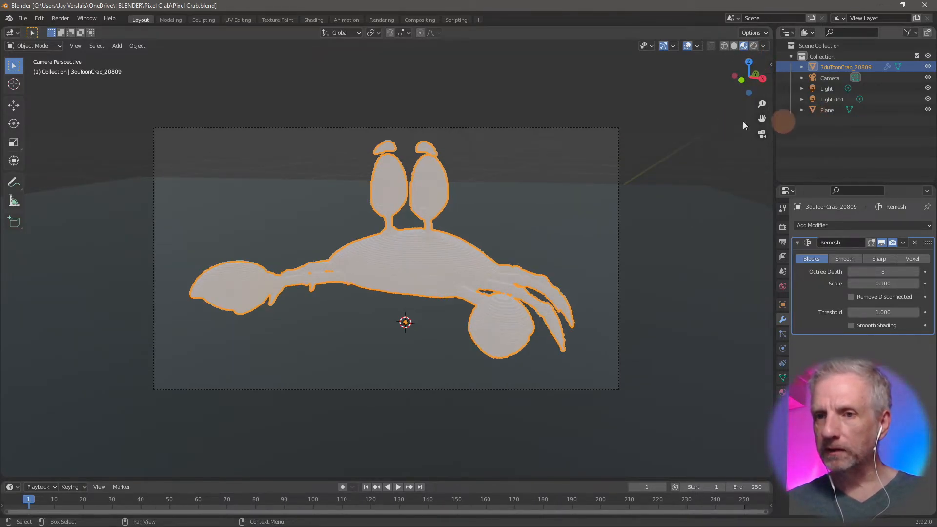
middle_click_drag(428, 245, 356, 279)
scroll(479, 270, "up", 2)
scroll(479, 270, "down", 6)
key("KP_0")
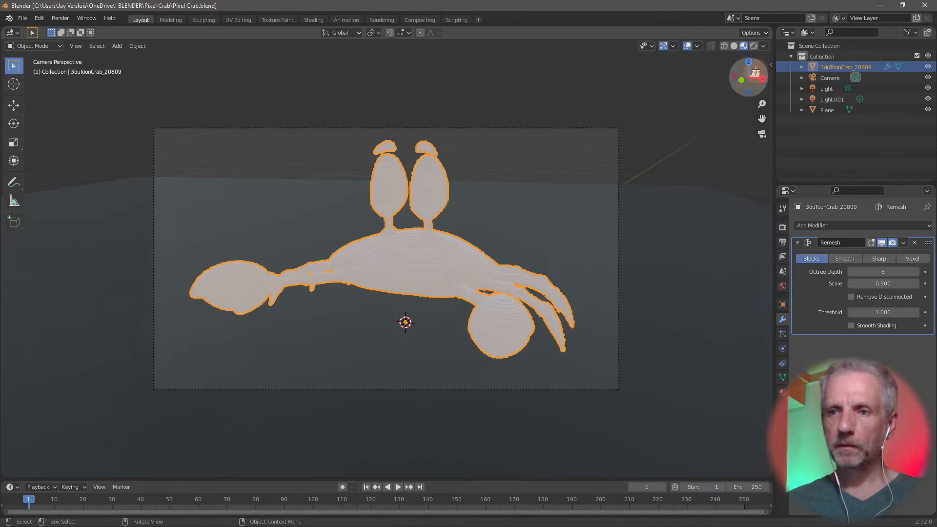
Show the crab in the rendered viewport and enable Adaptive Sampling and viewport denoising for Cycles.
left_click(783, 227)
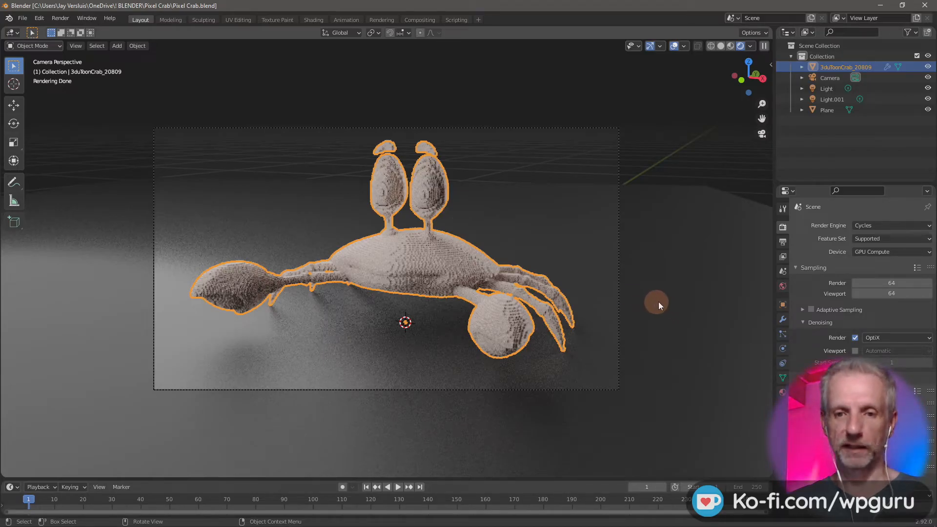
scroll(671, 298, "up", 3)
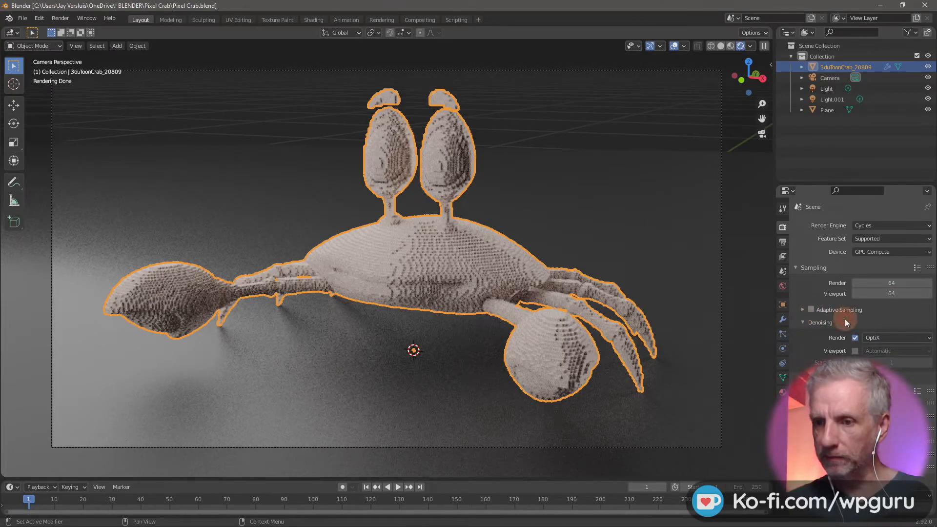
left_click(822, 311)
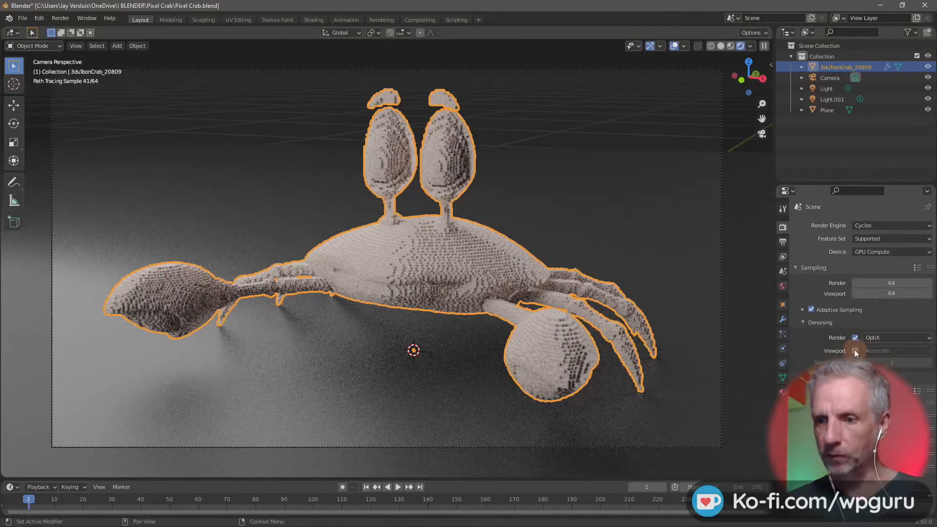
left_click(855, 351)
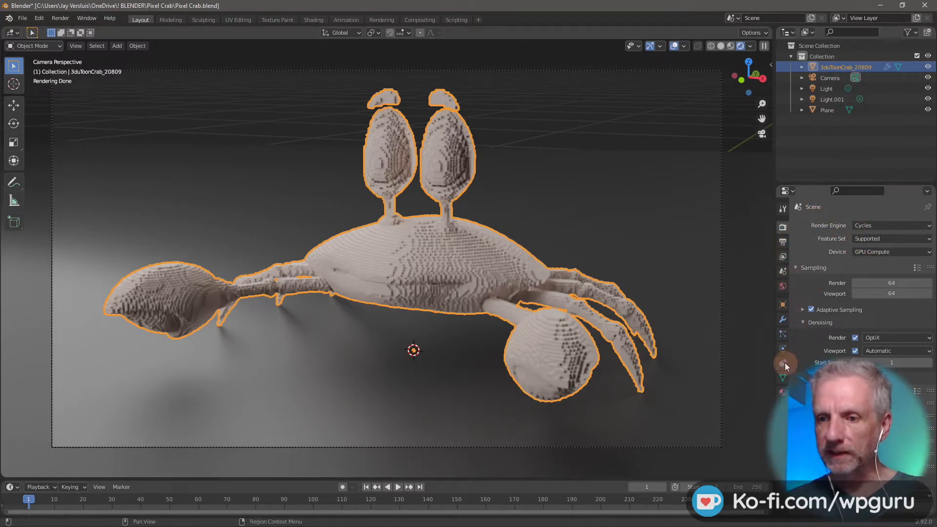
Lower the Octree Depth of the crab's Remesh modifier to 6 for larger blocks.
left_click(783, 323)
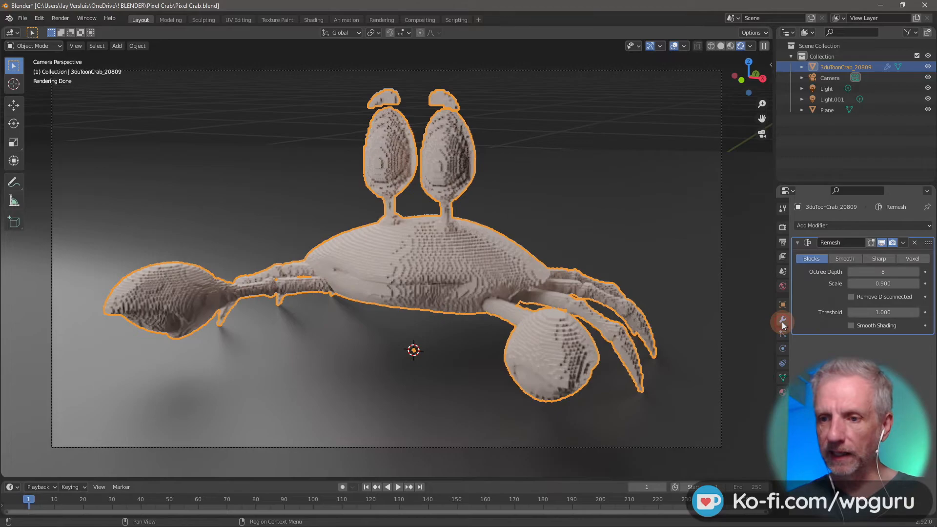
left_click(851, 272)
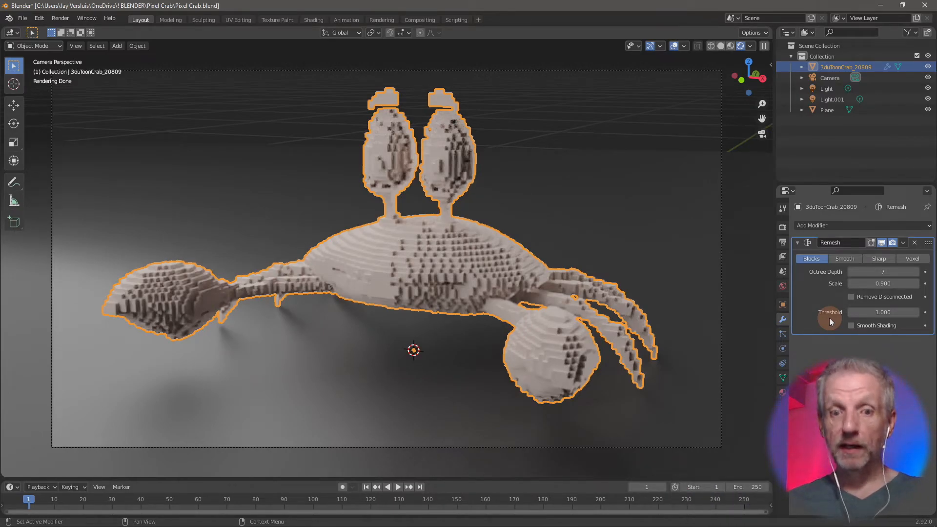
left_click(852, 272)
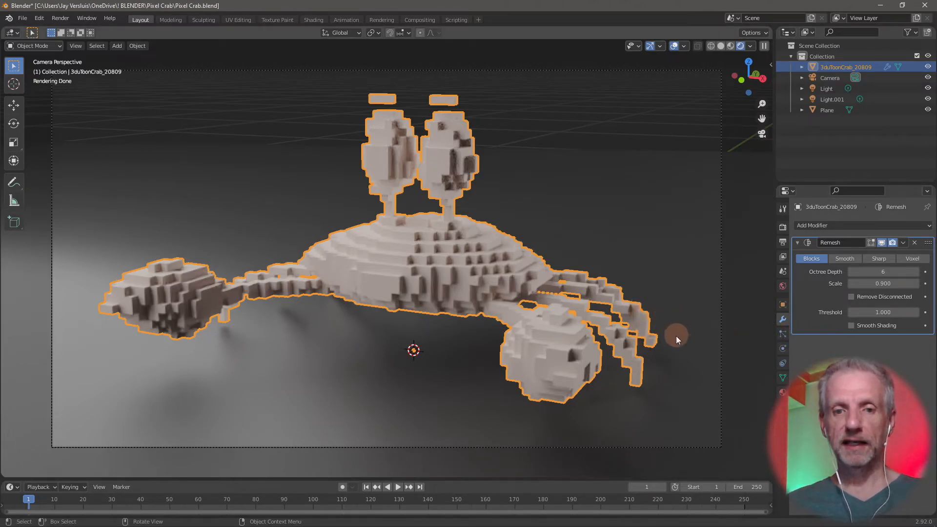
Turn off viewport denoising in the Cycles render settings.
left_click(783, 210)
left_click(783, 227)
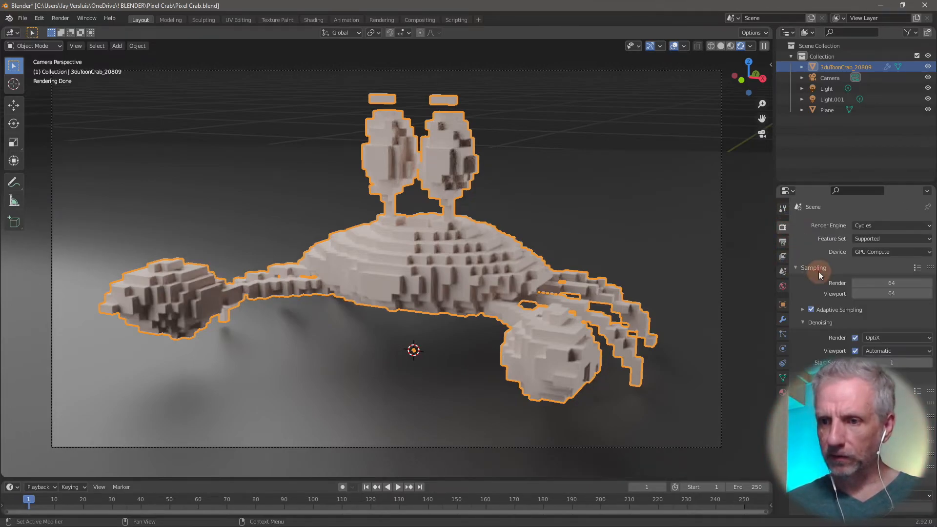
left_click(855, 351)
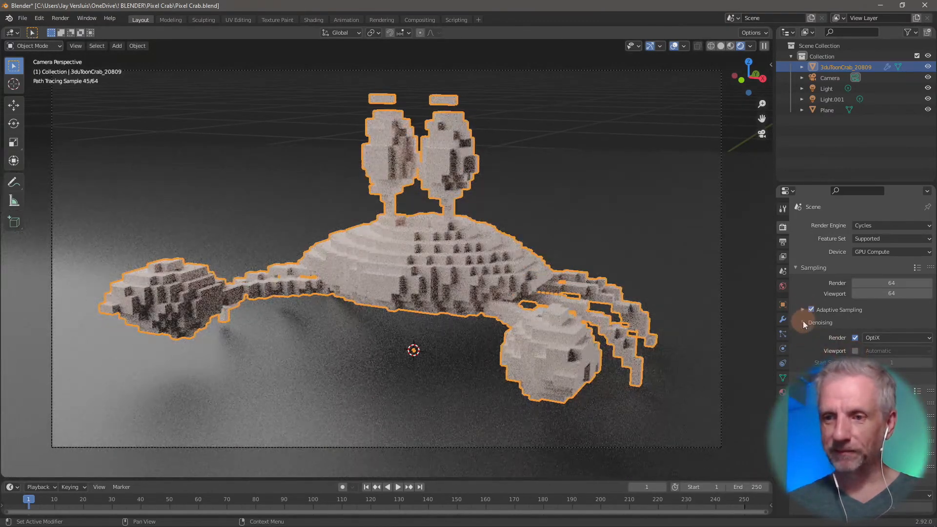
Set the Cycles viewport samples to 32.
left_click(899, 293)
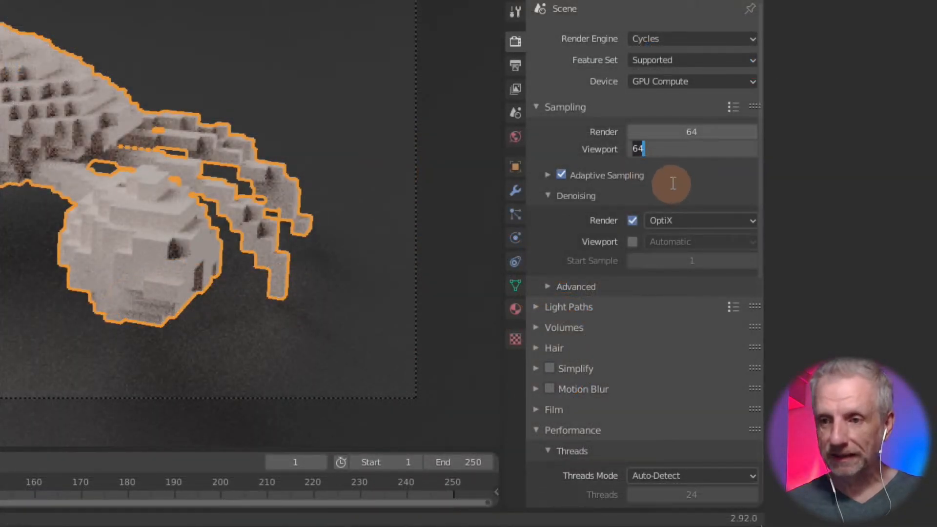
left_click(688, 125)
left_click(711, 153)
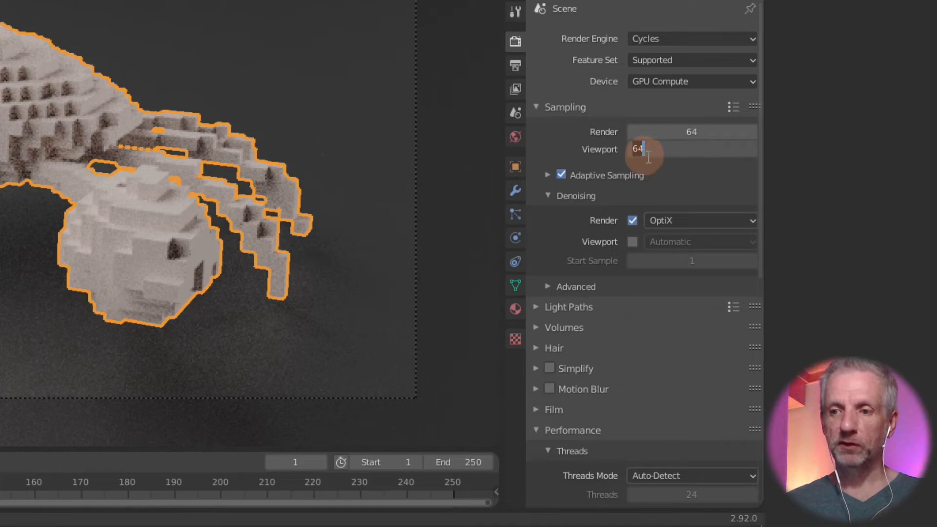
type("32")
key("Return")
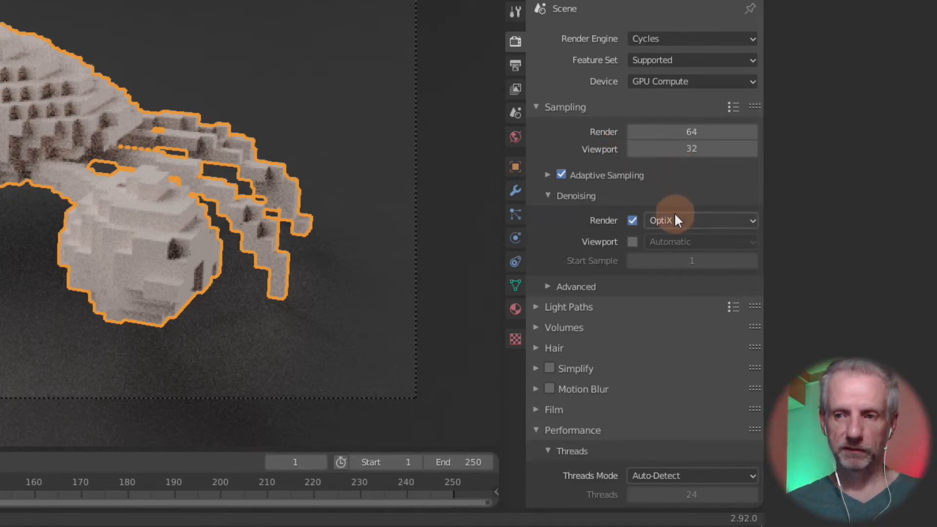
Set the Cycles viewport samples to 12 and switch from the camera view to the user perspective.
left_click(687, 148)
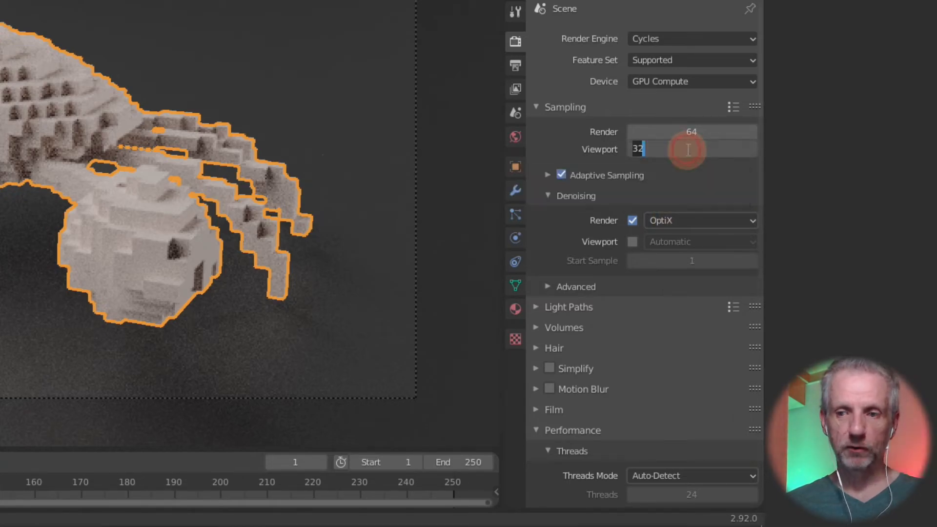
type("0")
key("Return")
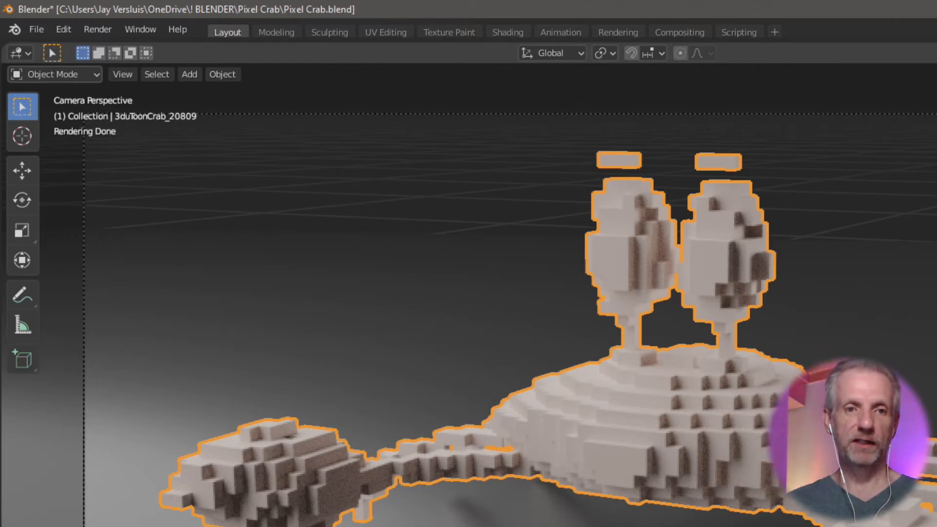
key("KP_0")
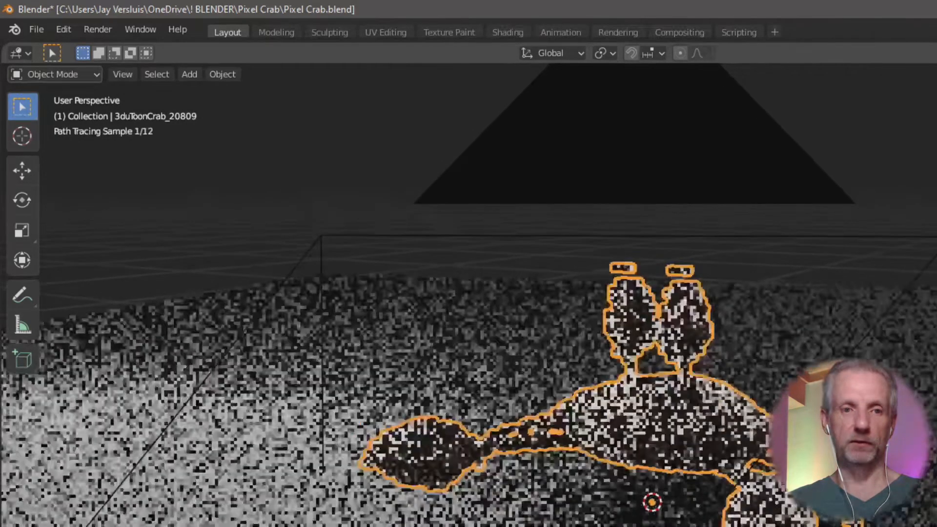
Return to the camera view and try 0 Cycles viewport samples before setting the viewport samples to 64.
key("KP_0")
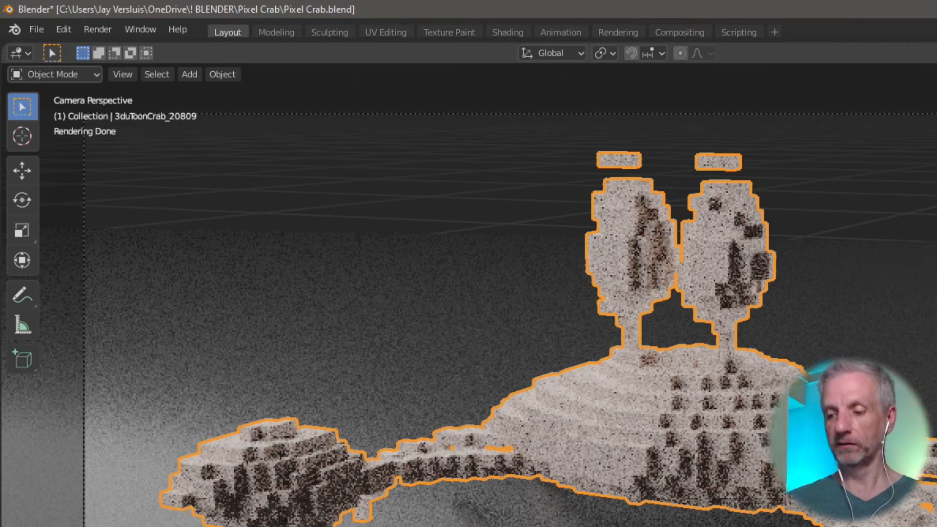
key("Return")
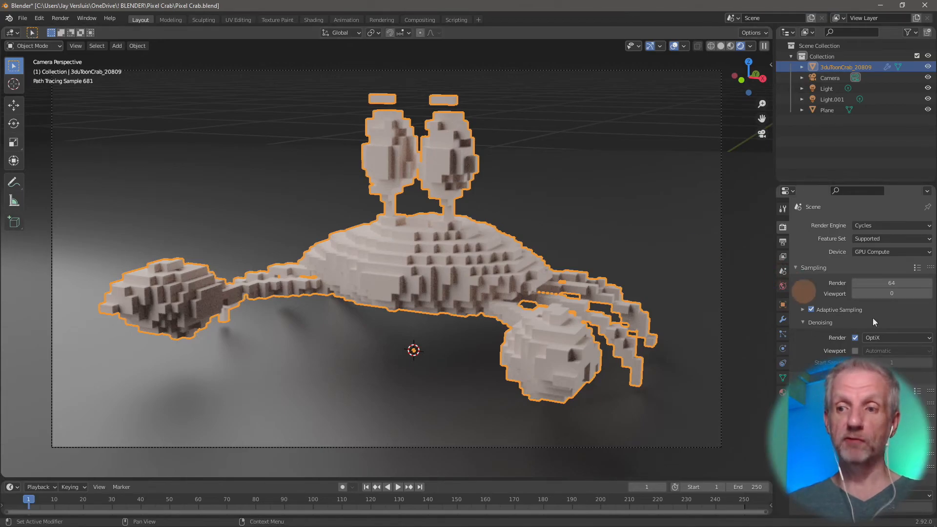
left_click(889, 292)
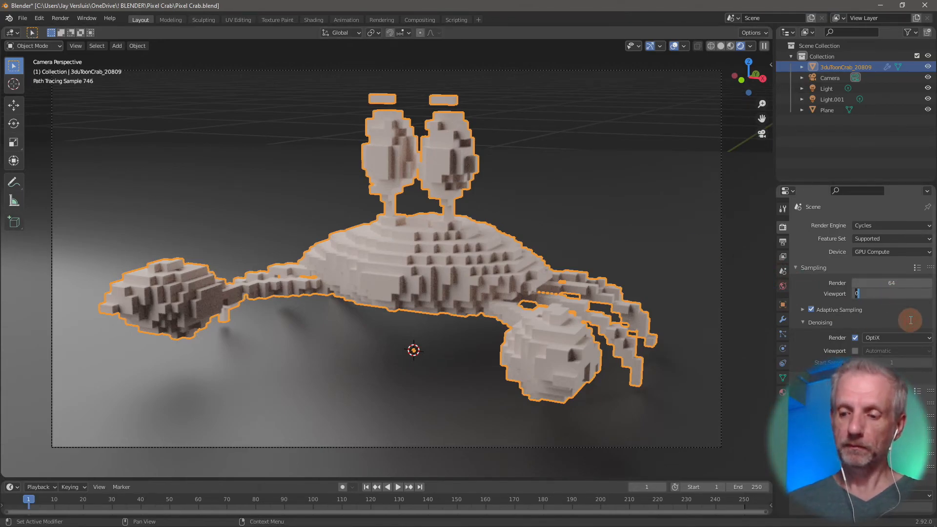
key("Return")
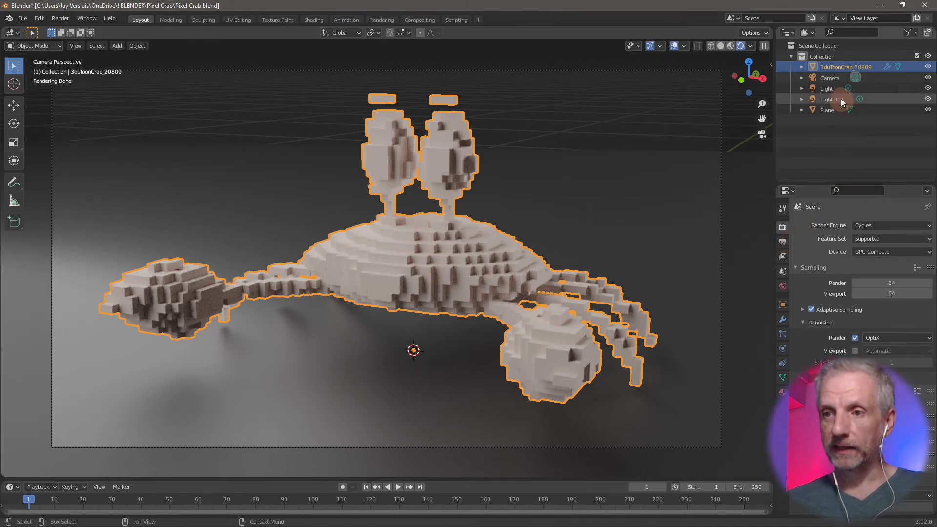
Lower the Octree Depth of the crab's Remesh modifier to 4 for much larger blocks.
left_click(783, 319)
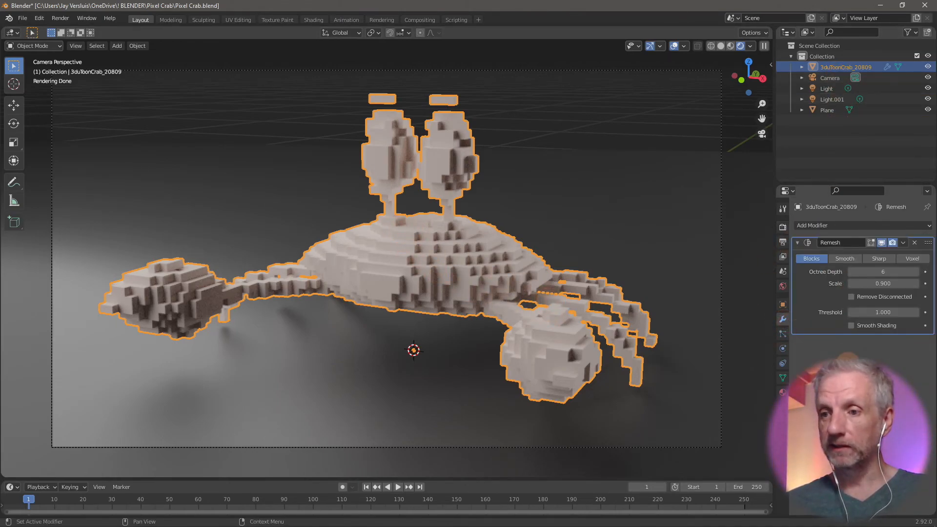
left_click(851, 274)
left_click(851, 273)
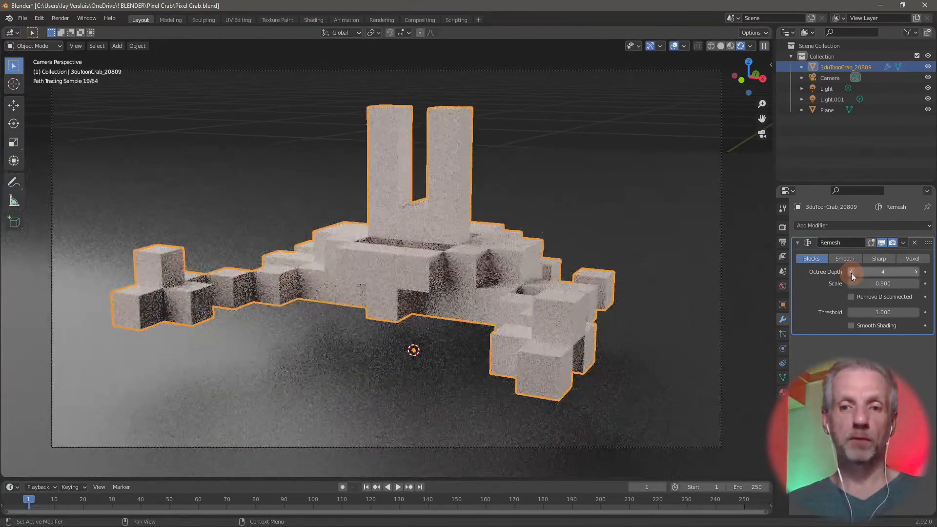
Raise the Octree Depth of the crab's Remesh modifier to 9 for very fine blocks.
left_click(917, 274)
left_click(918, 273)
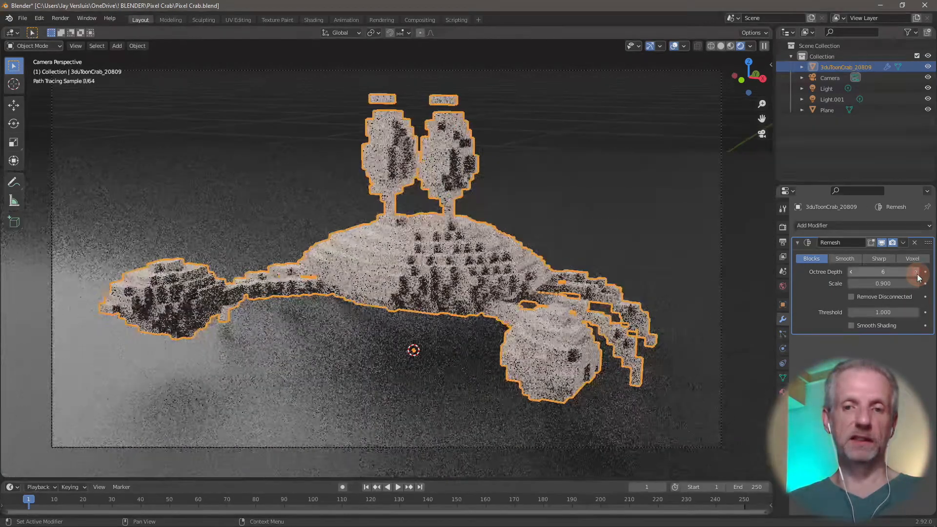
left_click(917, 274)
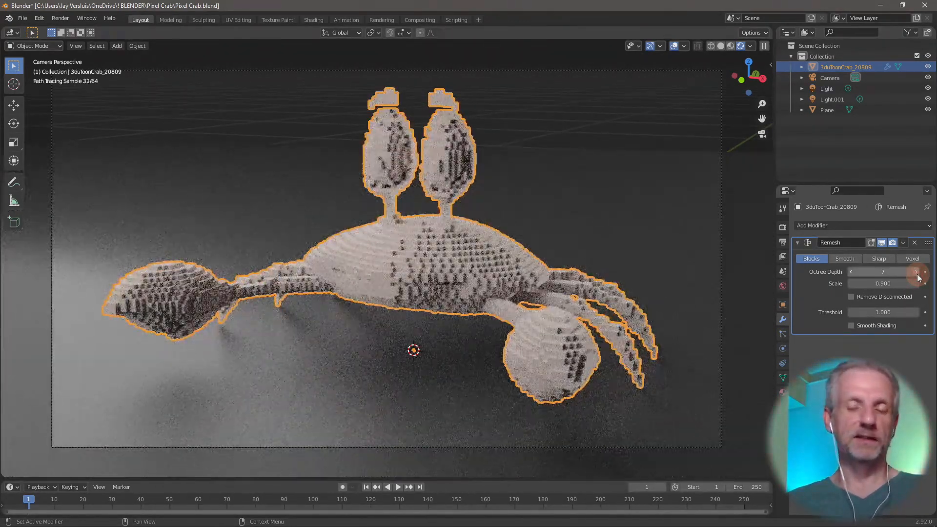
left_click(917, 273)
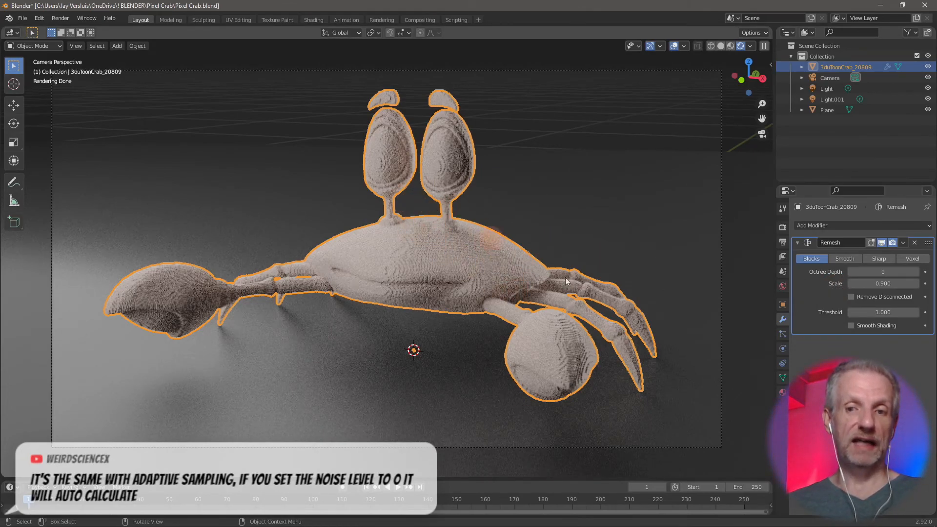
Reduce the Octree Depth of the crab's Remesh modifier to 7.
left_click(852, 272)
left_click(852, 272)
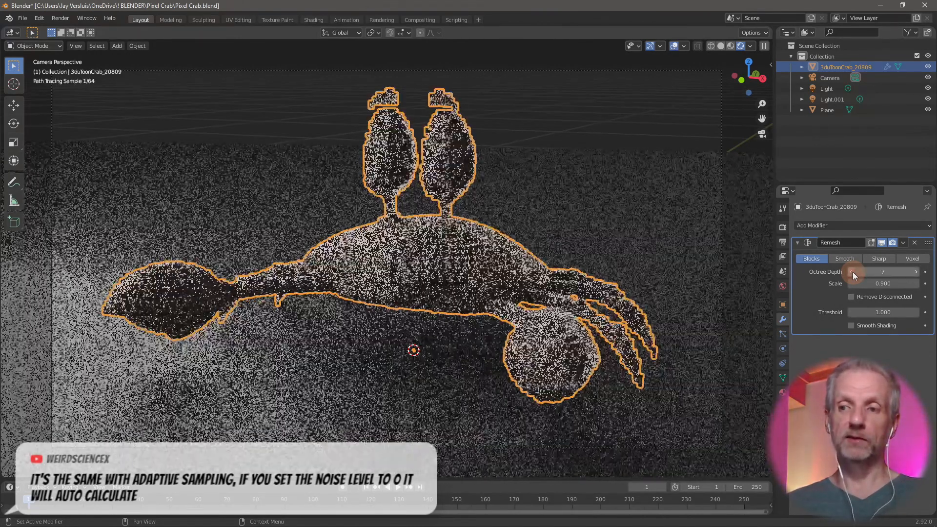